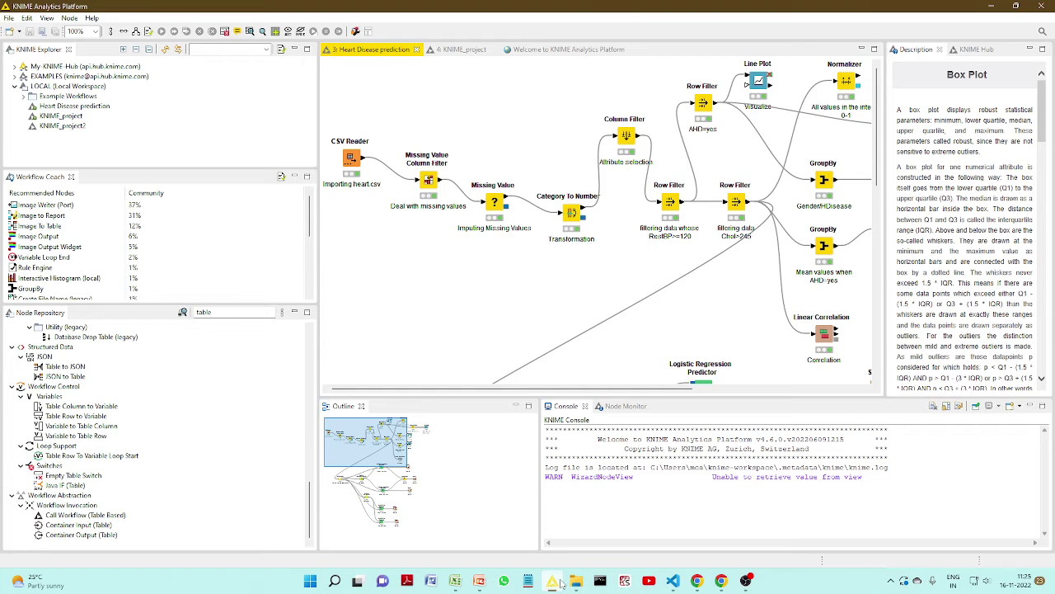
Step: Bring up the existing KNIME_project workflow to look at its regression nodes
mouse_move(563, 583)
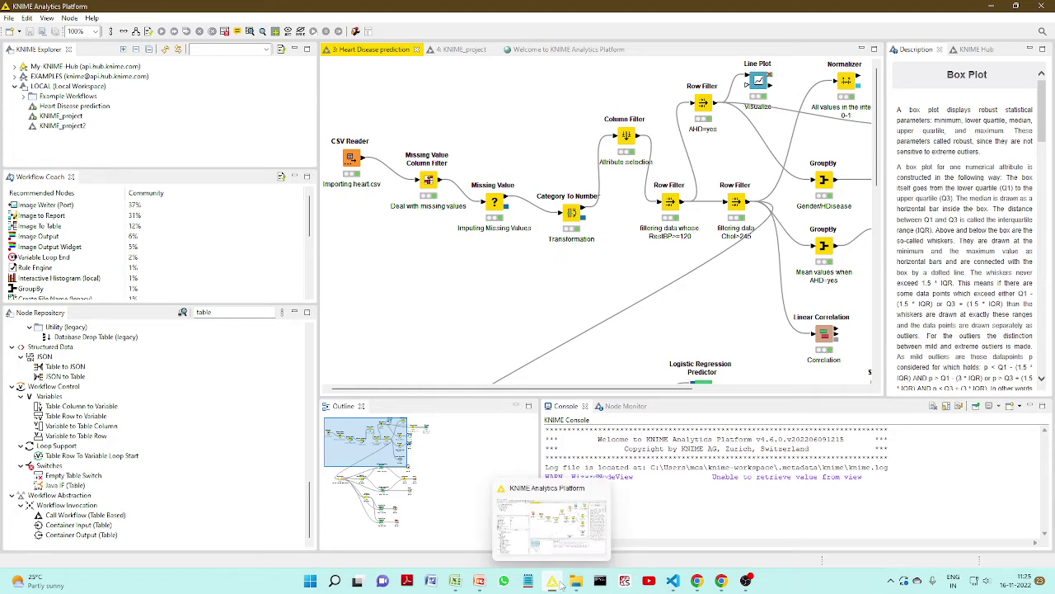
click(466, 52)
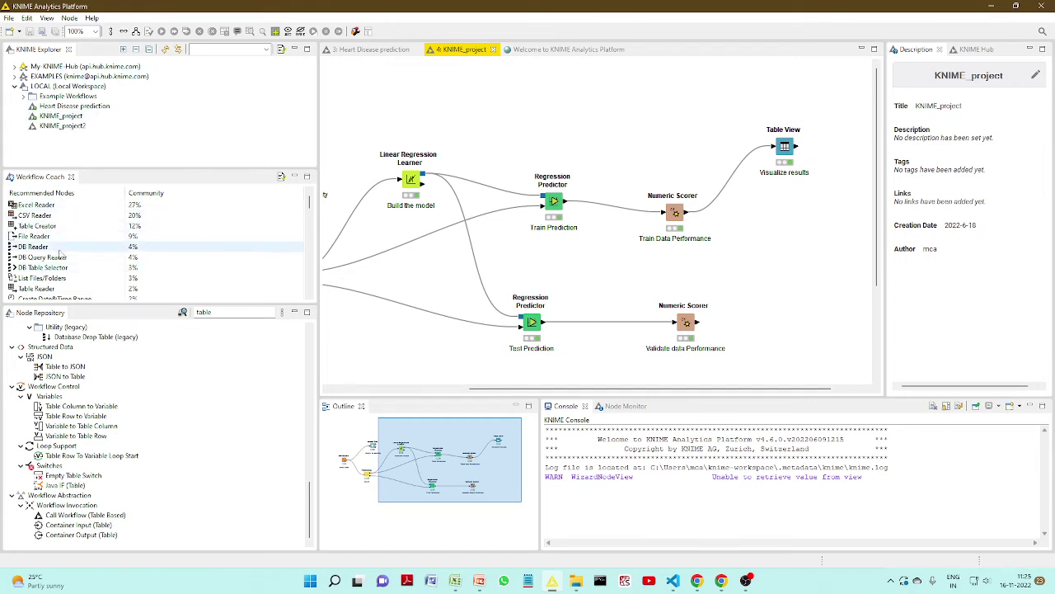
click(94, 299)
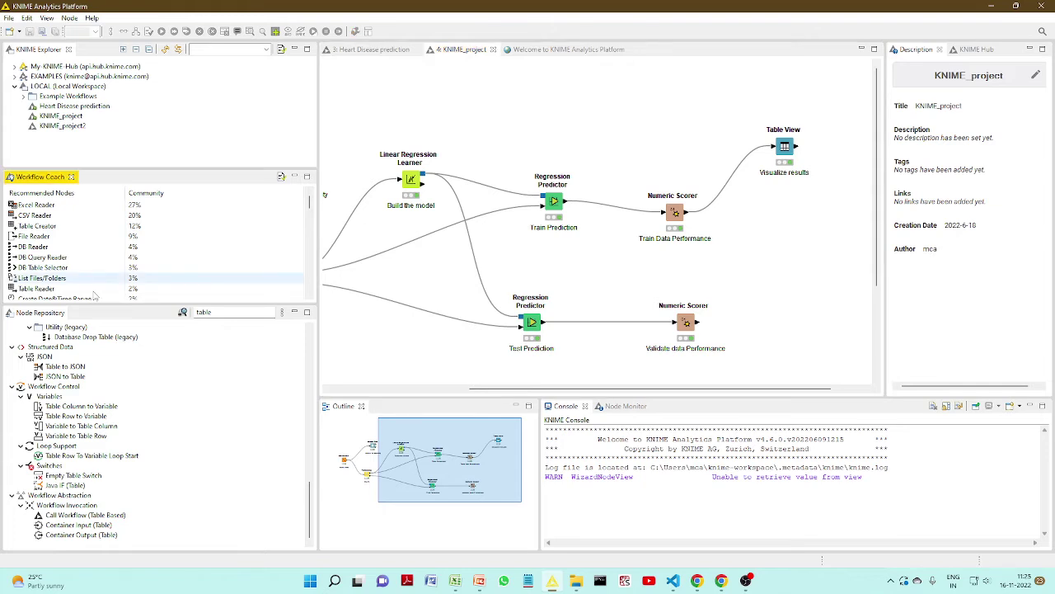
Step: Search the node repository for "reader" and look through the matching nodes
click(212, 312)
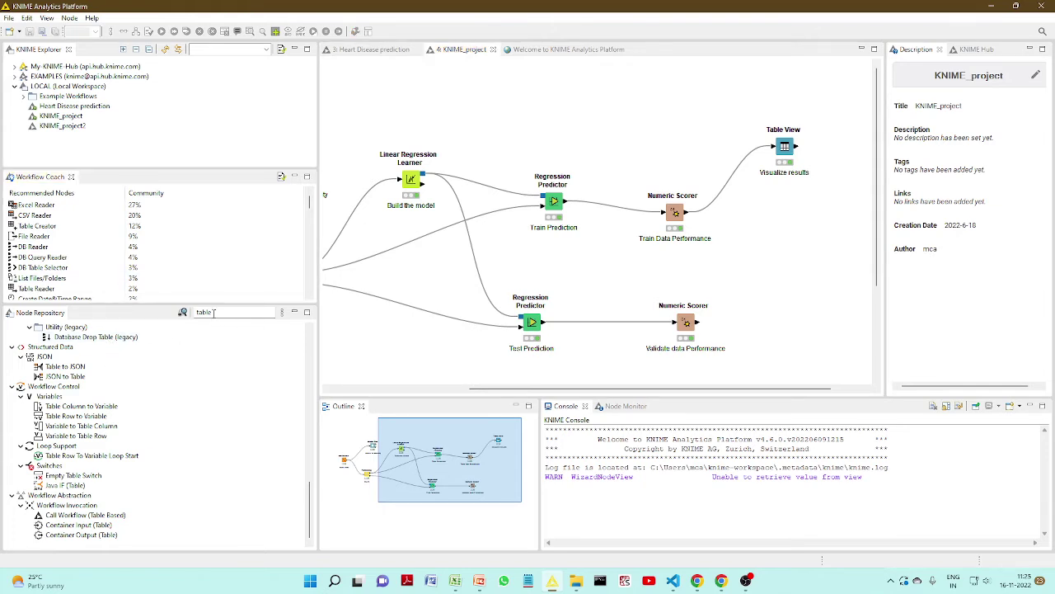
key(BackSpace)
key(BackSpace)
key(BackSpace)
key(BackSpace)
key(BackSpace)
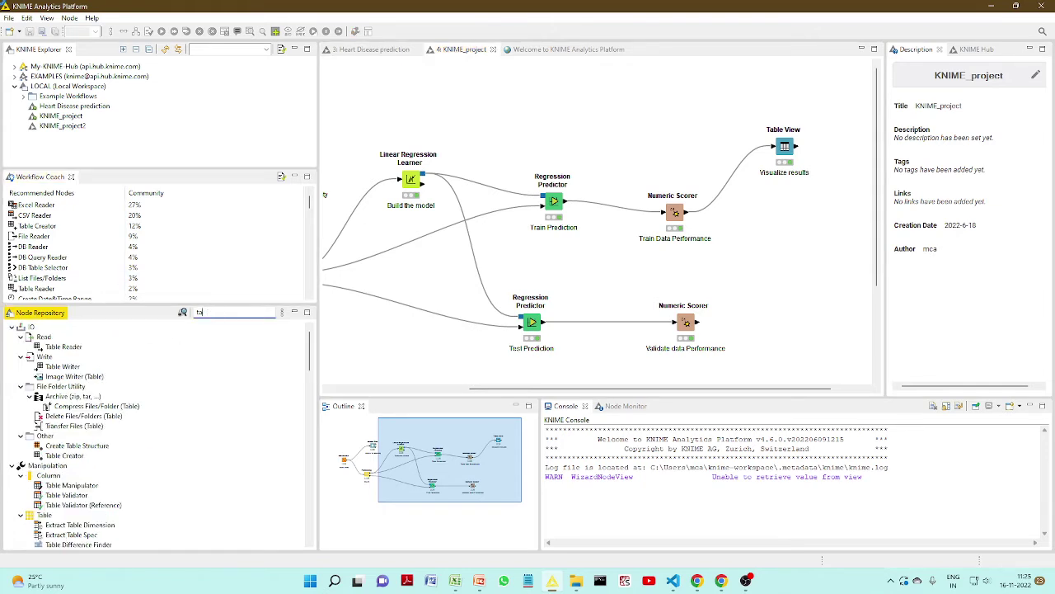
text(reader)
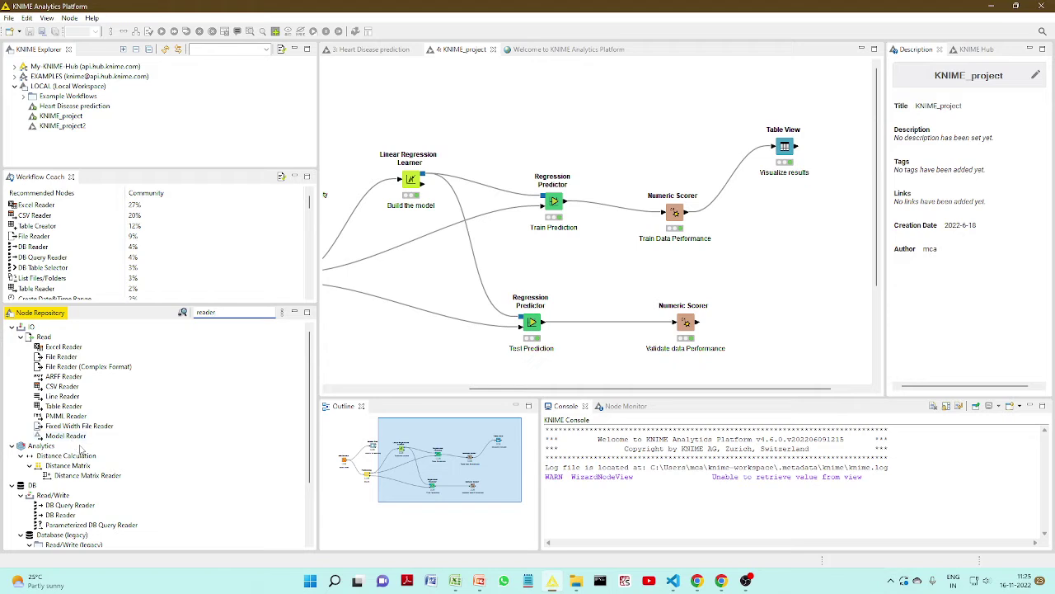
scroll(227, 427, down, 3)
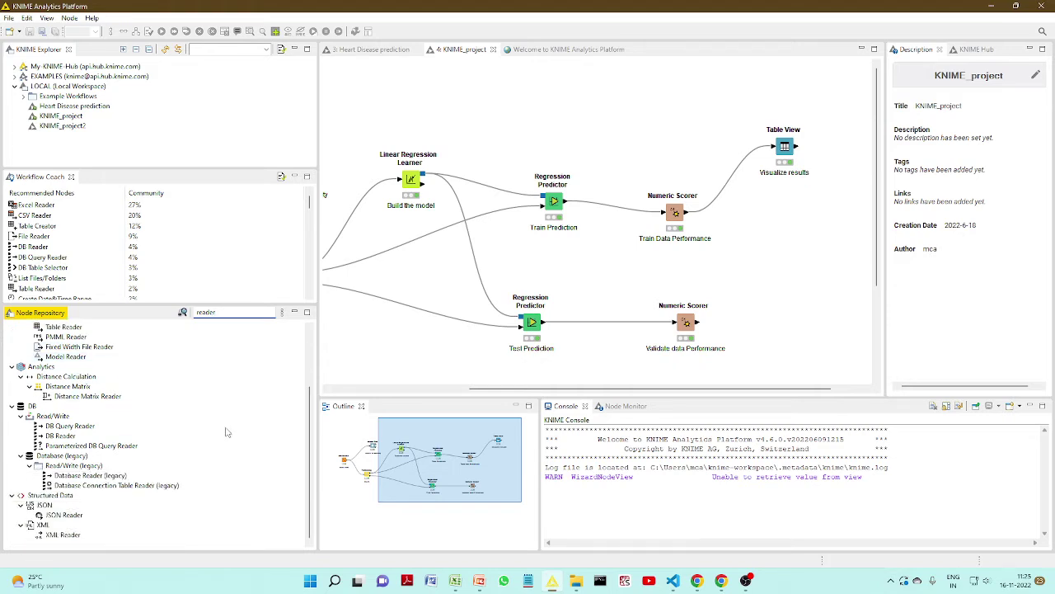
scroll(227, 427, up, 3)
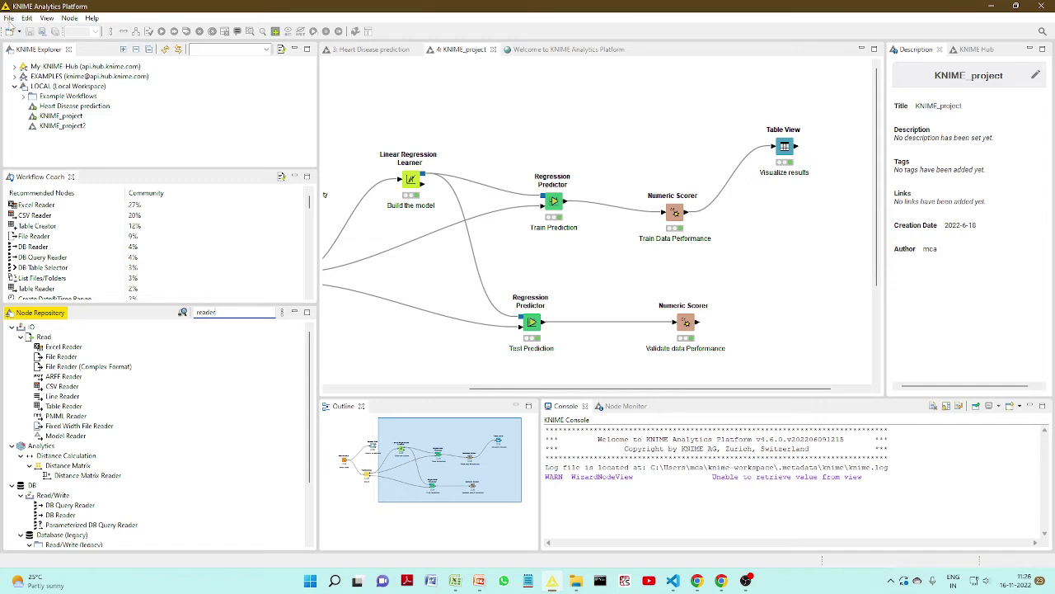
Step: Create a new KNIME workflow named KNIME_project3 in LOCAL:/
click(8, 17)
click(29, 31)
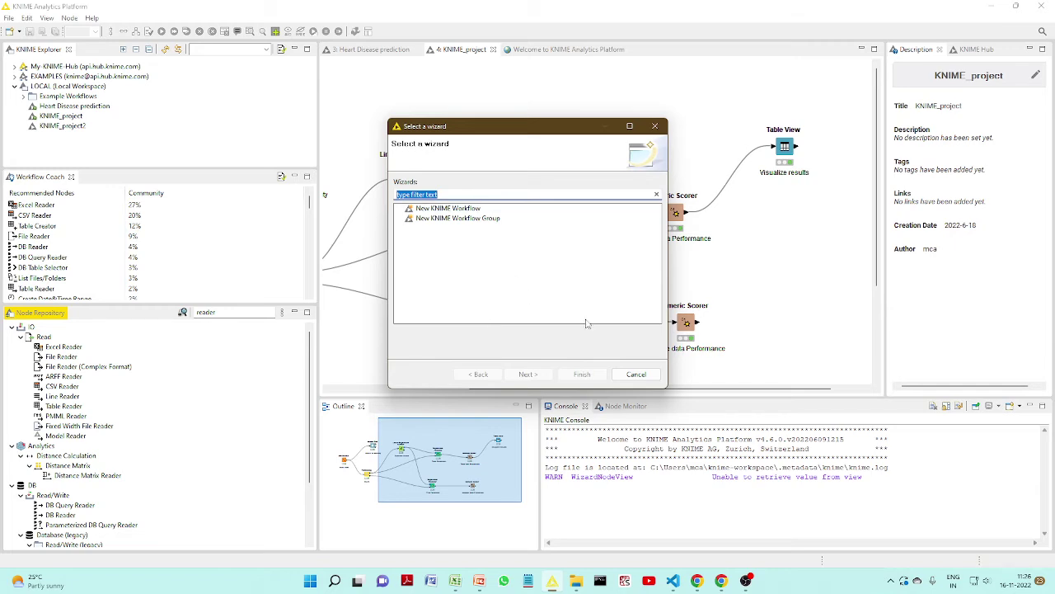
click(448, 209)
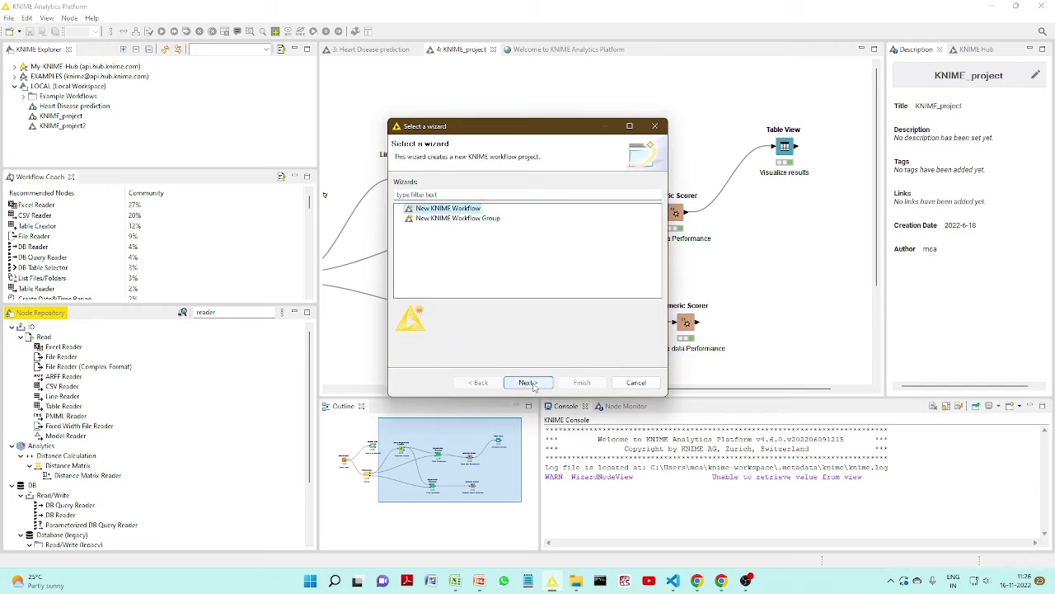
click(528, 382)
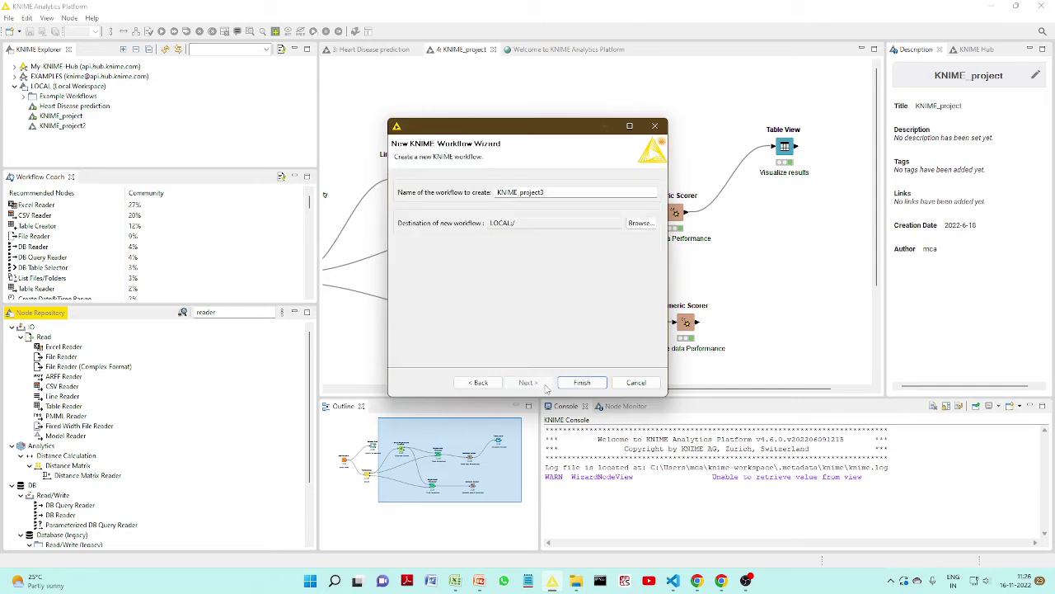
click(583, 381)
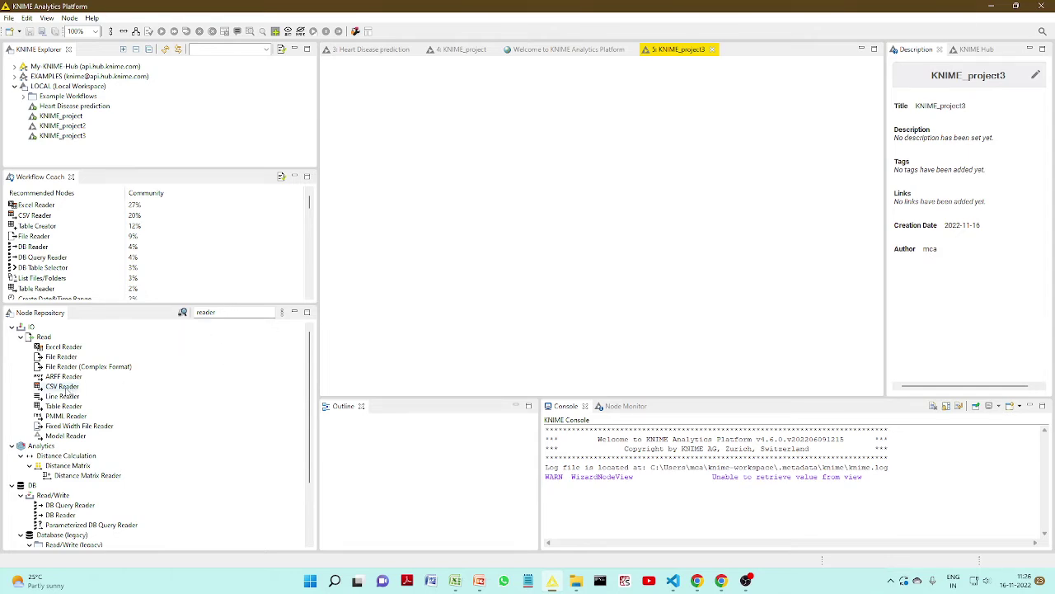
Step: Place a CSV Reader node on the empty KNIME_project3 canvas and open its configuration
drag(67, 389, 442, 198)
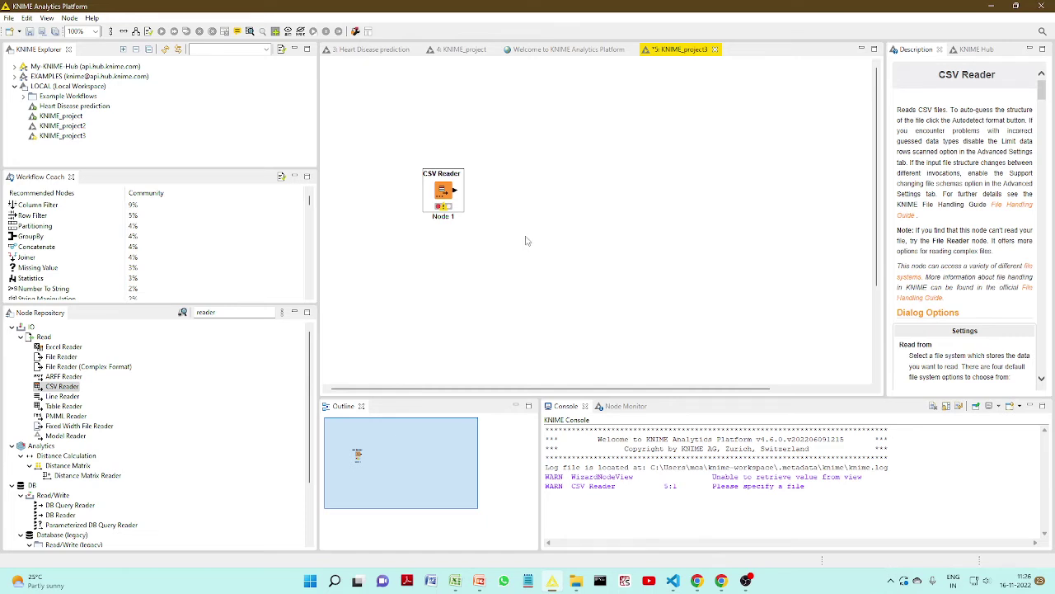
drag(444, 188, 411, 188)
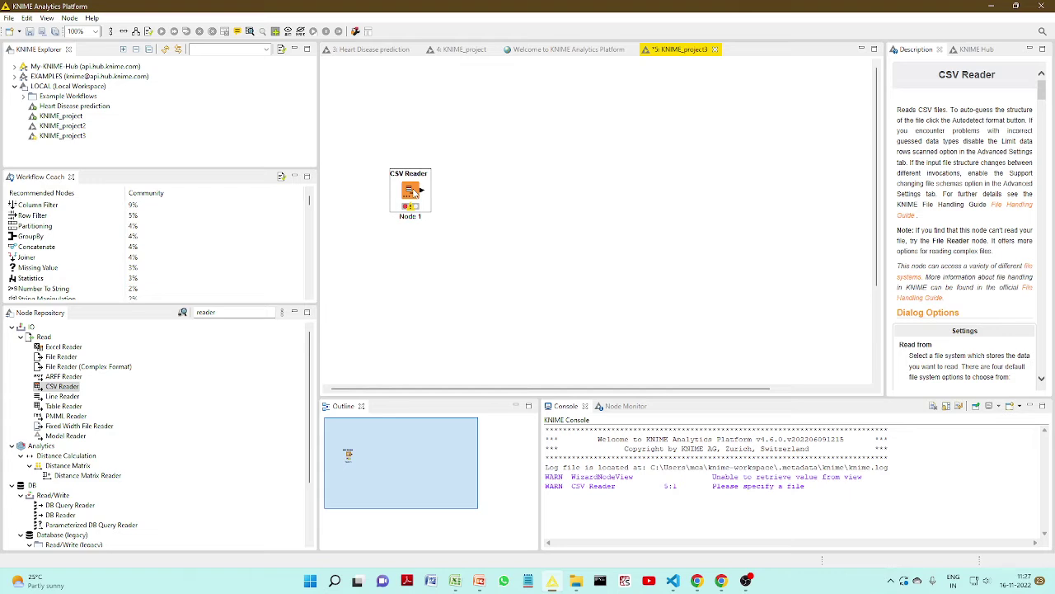
right_click(418, 190)
click(437, 198)
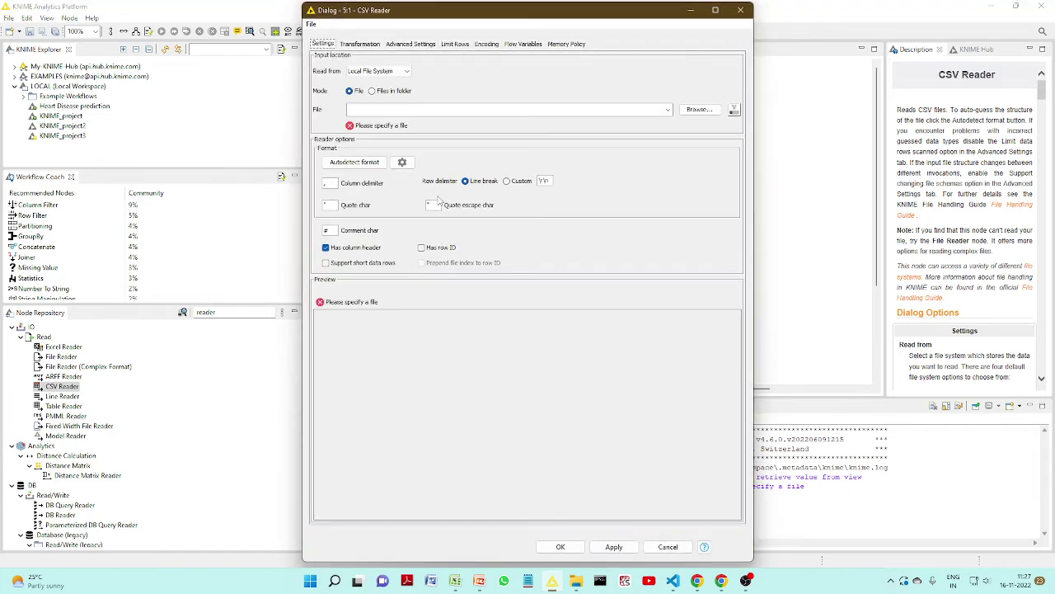
Step: Browse for the CSV Reader's input file in the Knime folder of CMRIT, under My Laptop among Google Drive (G:)'s other computers
click(690, 110)
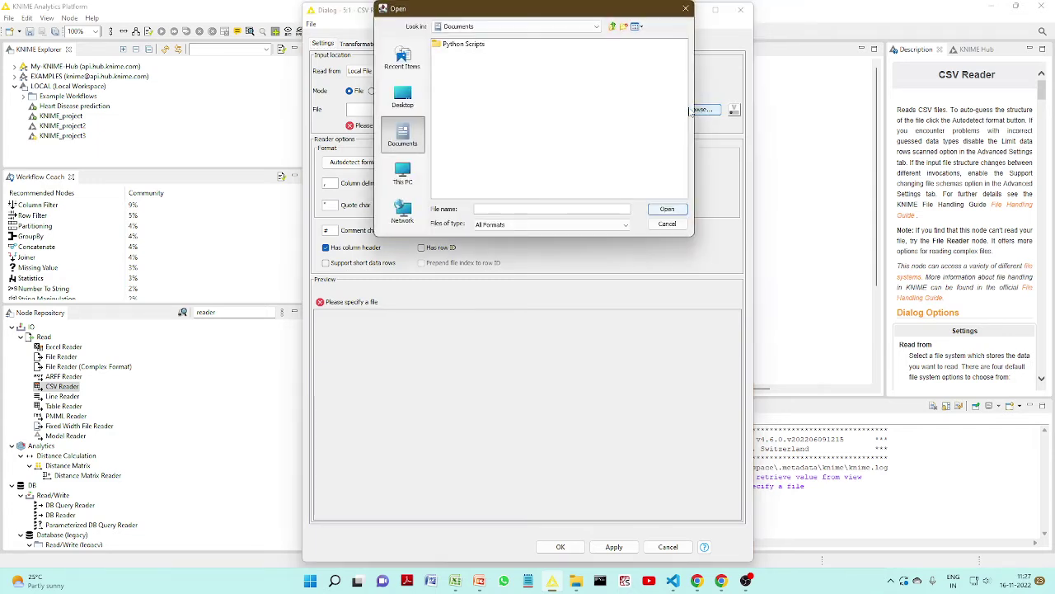
click(418, 179)
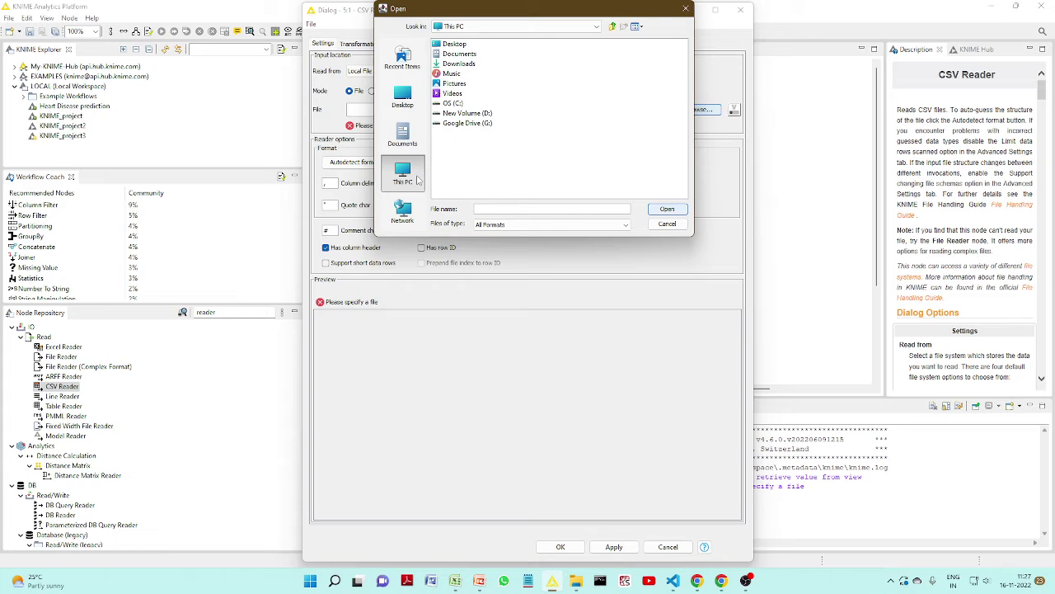
double_click(463, 128)
double_click(472, 74)
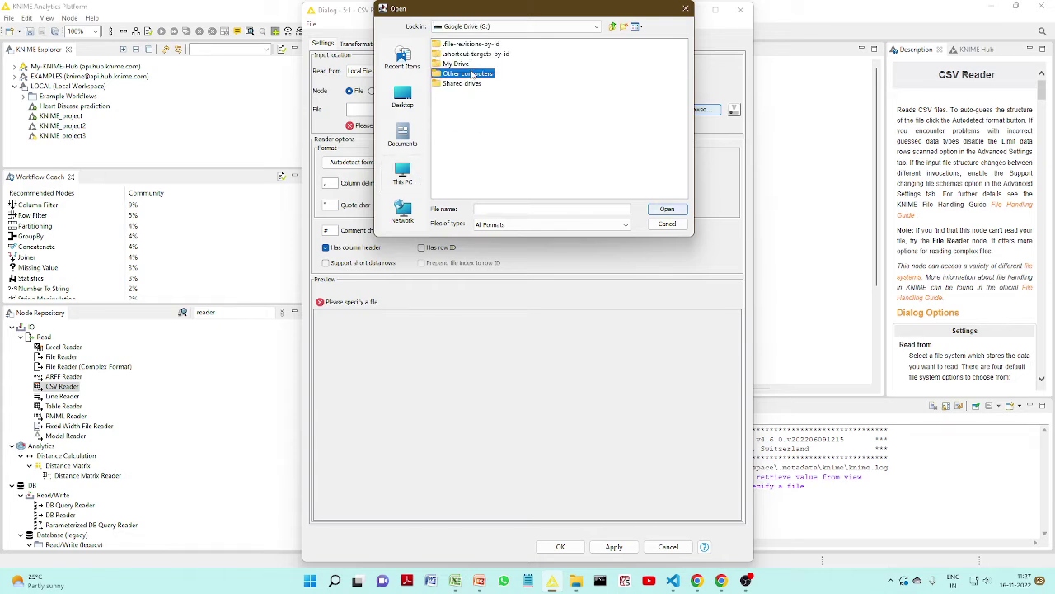
double_click(471, 45)
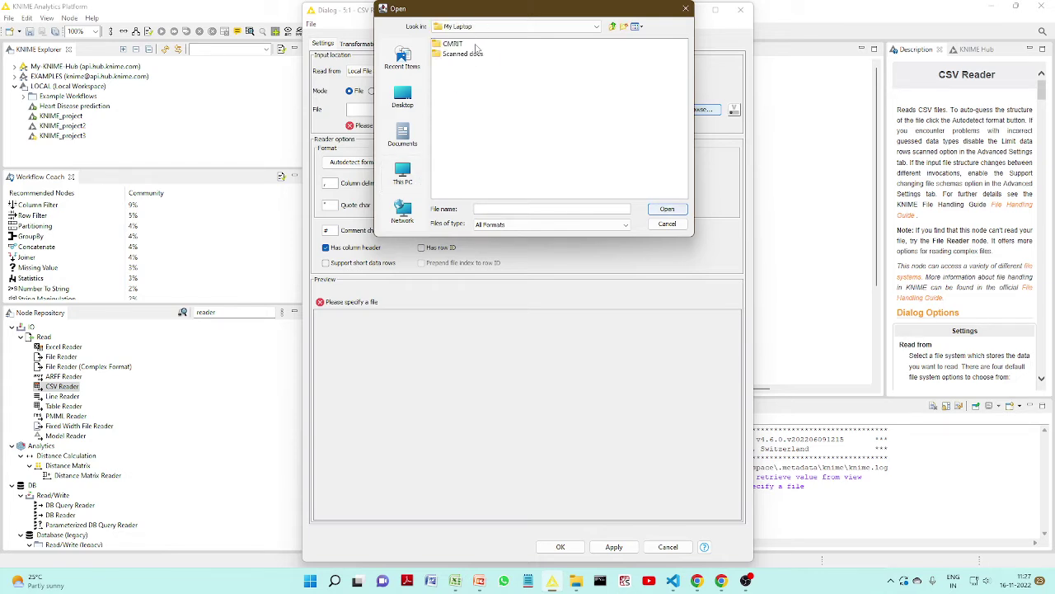
double_click(454, 44)
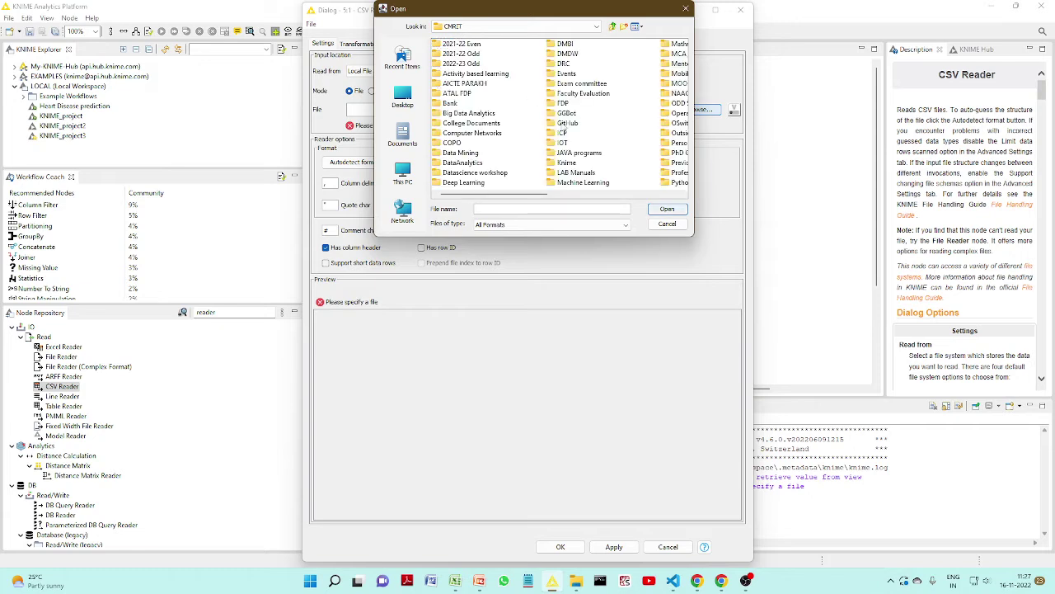
click(561, 166)
double_click(561, 165)
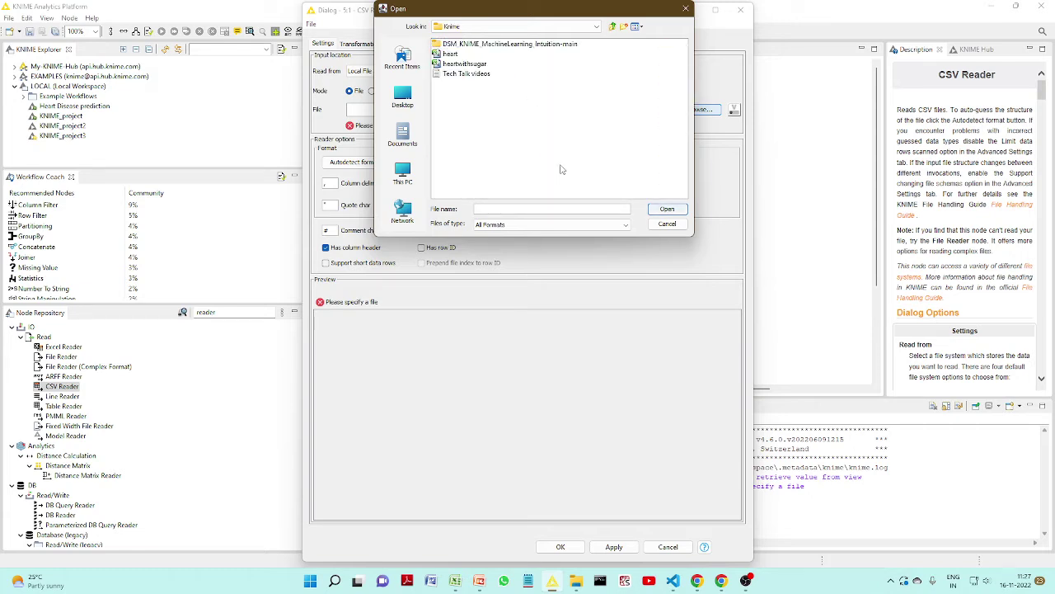
Step: Load ML2_Regression.csv from the data folder inside DSM_KNIME_MachineLearning_Intuition-main and apply the CSV Reader configuration
double_click(485, 49)
double_click(485, 46)
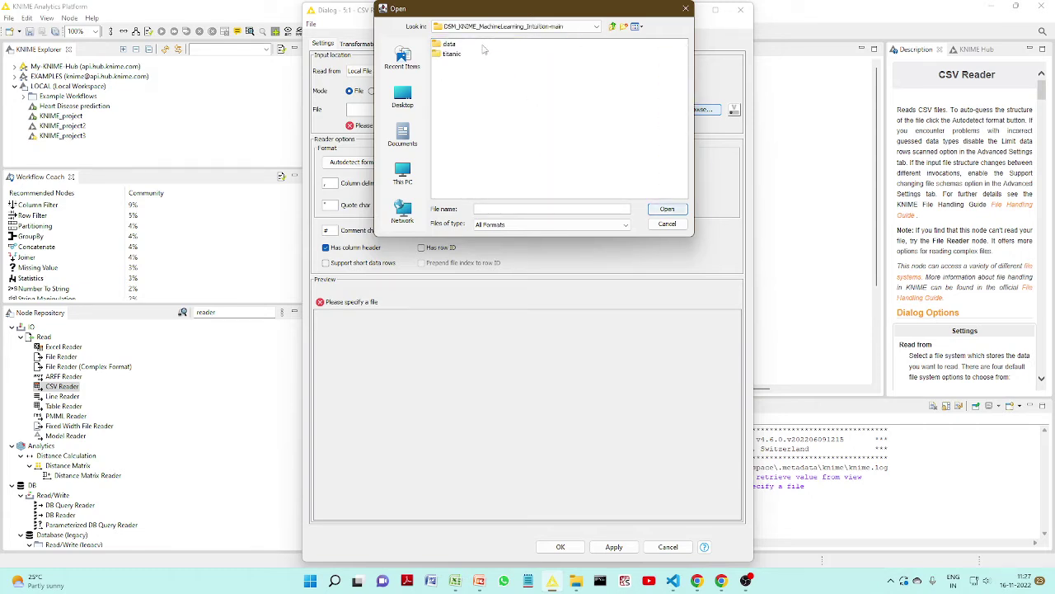
double_click(446, 46)
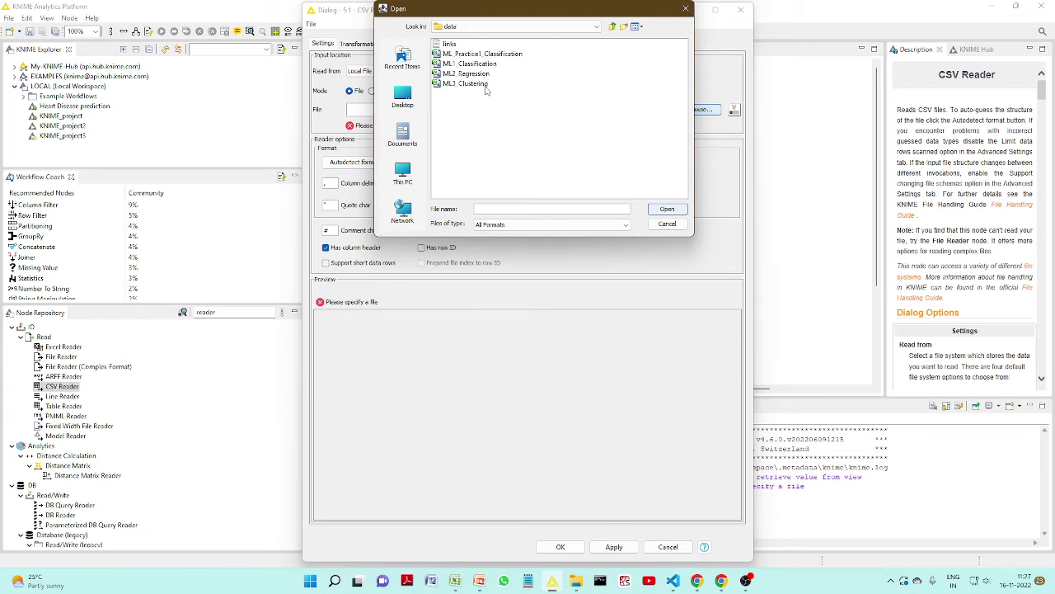
click(487, 76)
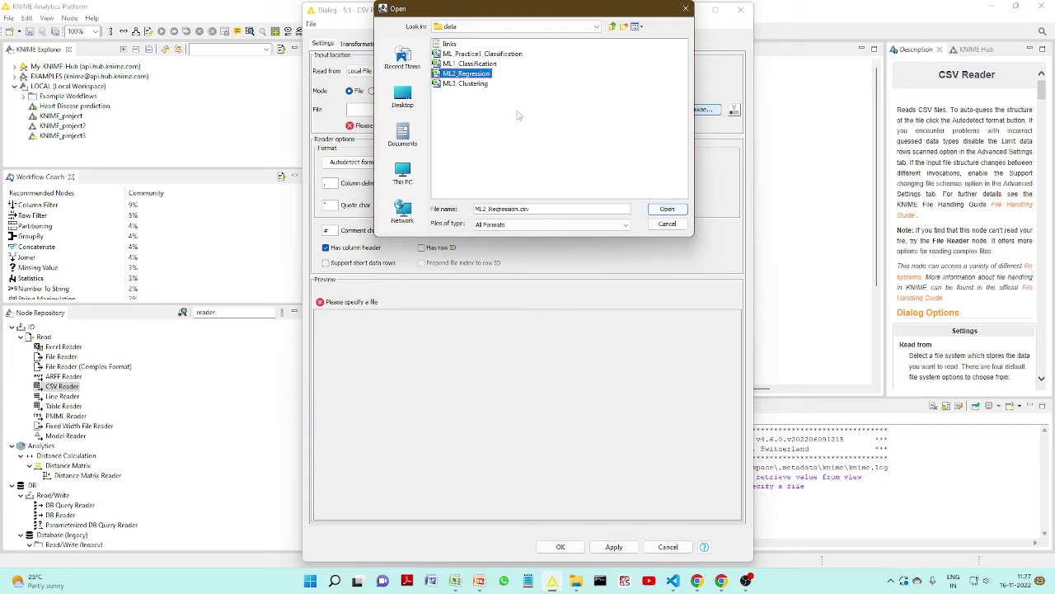
click(654, 212)
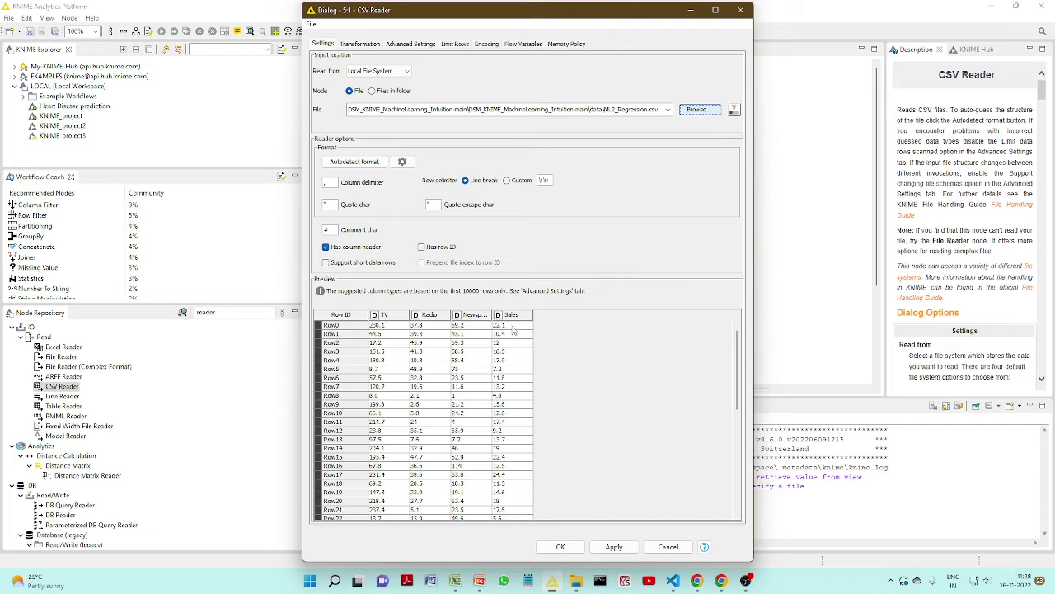
click(610, 551)
click(561, 547)
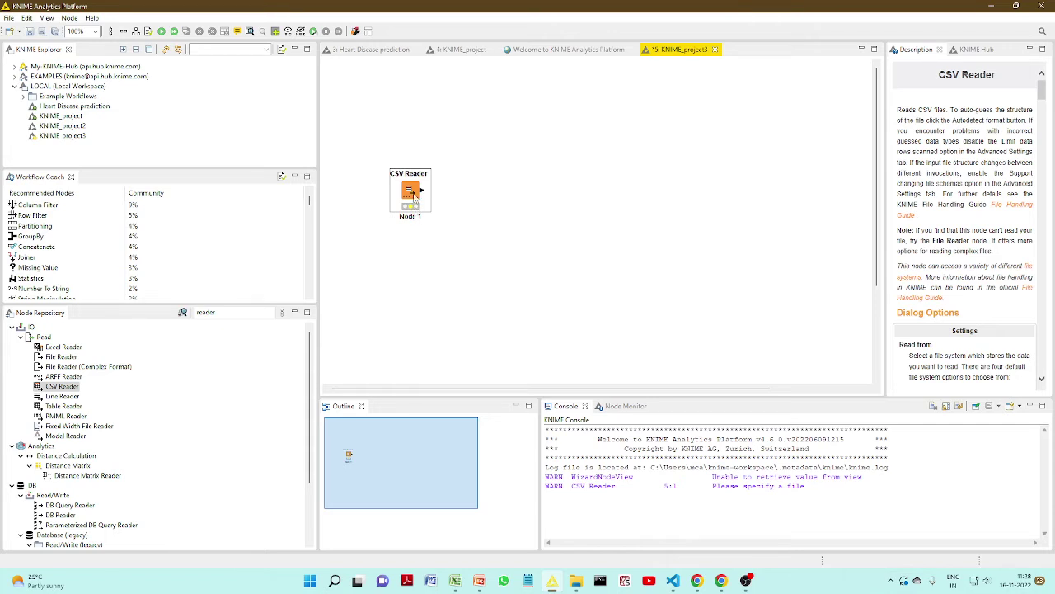
Step: Execute the CSV Reader node and look through the rows of its output file table
right_click(415, 190)
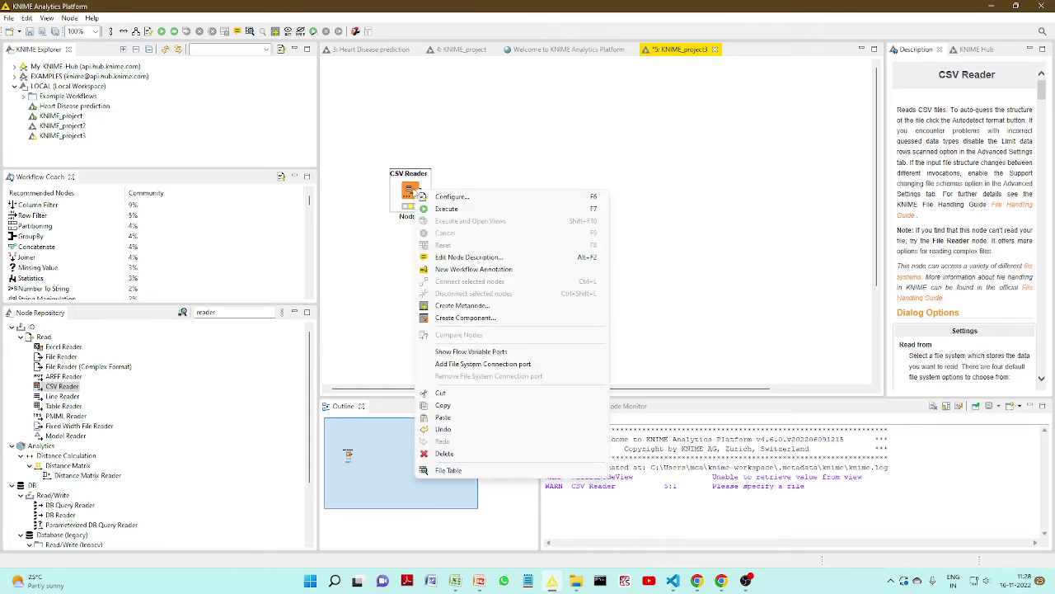
click(447, 211)
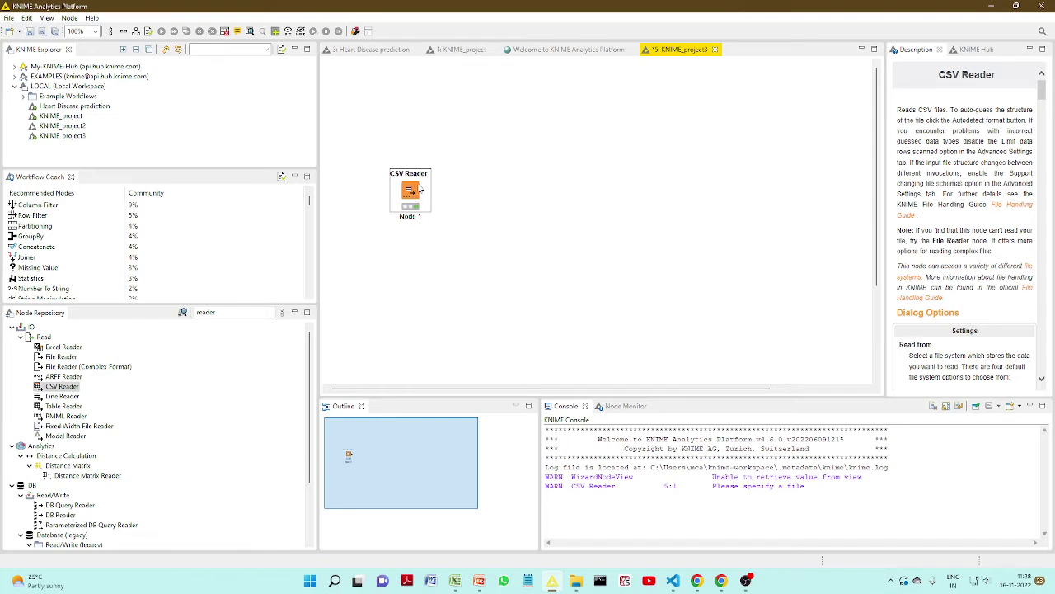
mouse_move(418, 192)
right_click(412, 196)
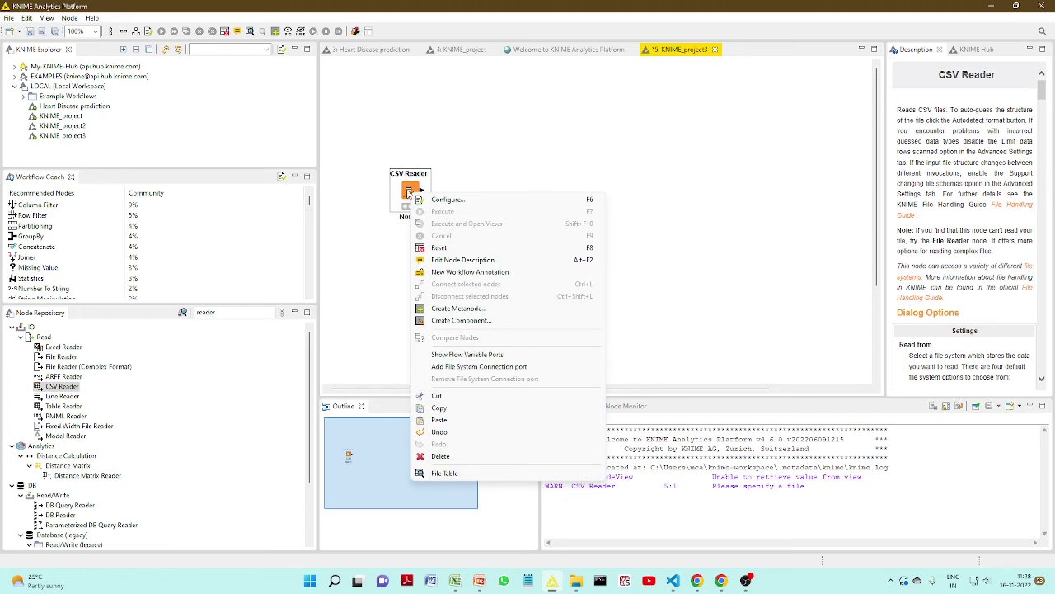
right_click(408, 192)
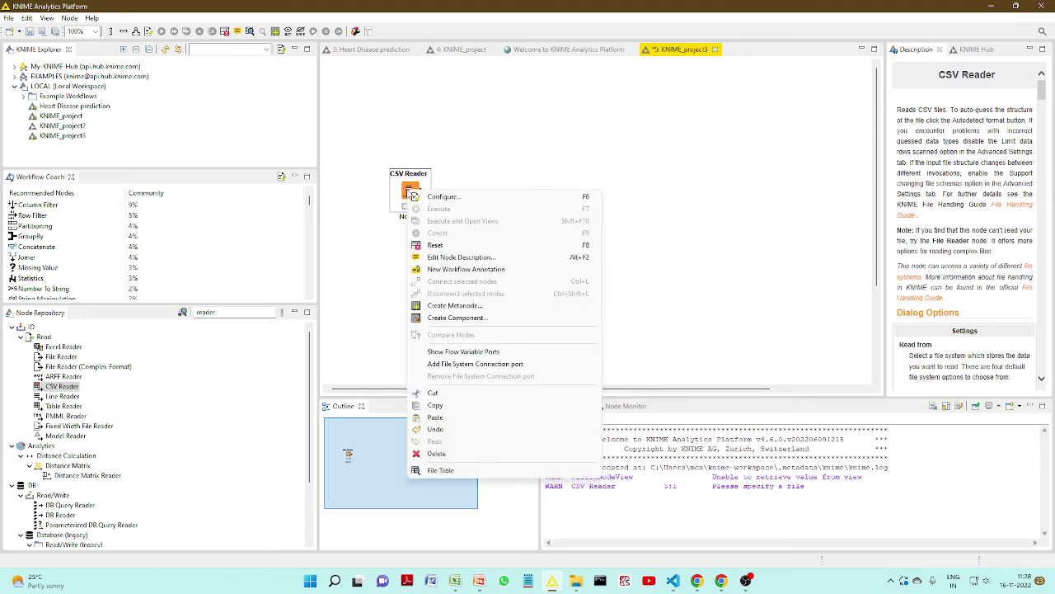
click(462, 474)
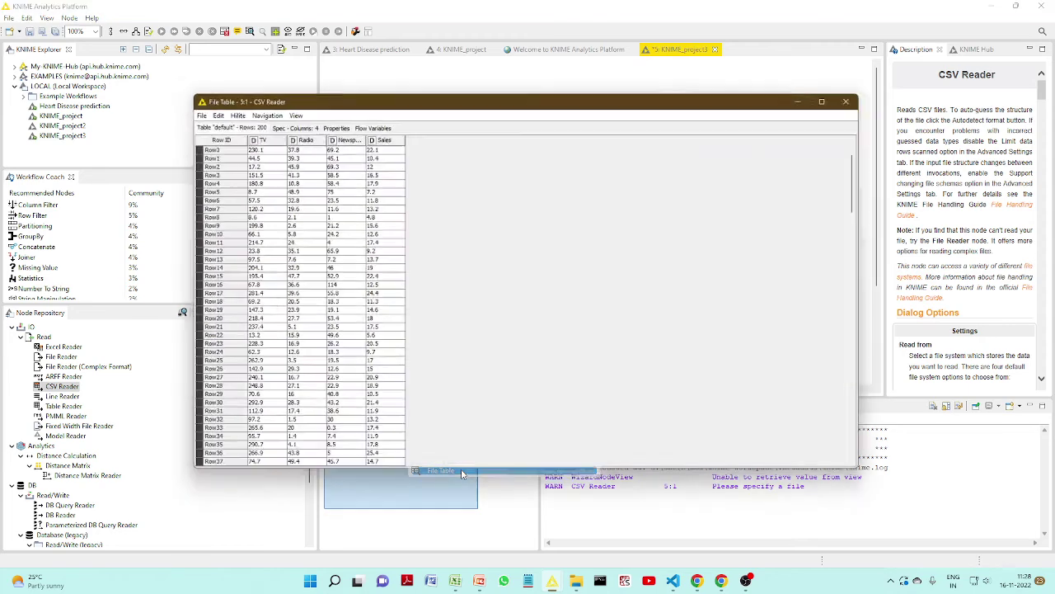
scroll(354, 270, down, 3)
scroll(355, 271, down, 20)
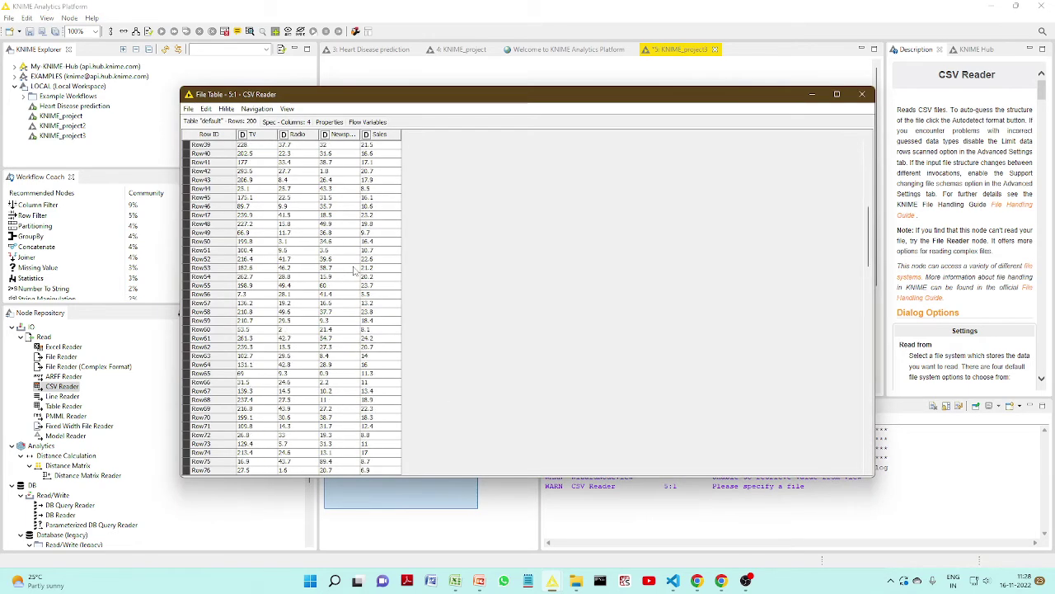
scroll(355, 270, down, 11)
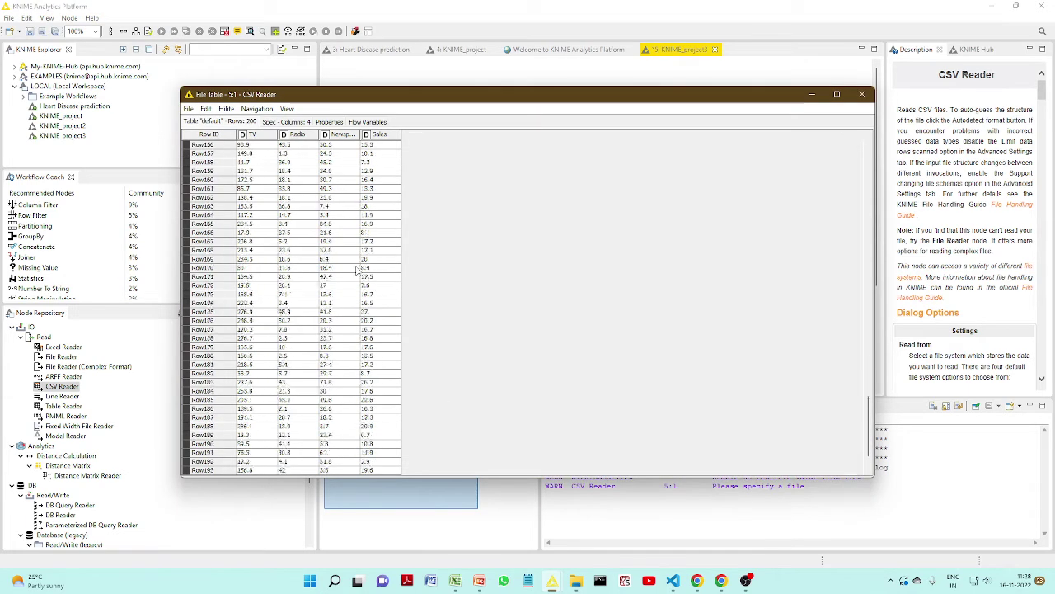
click(862, 94)
click(418, 249)
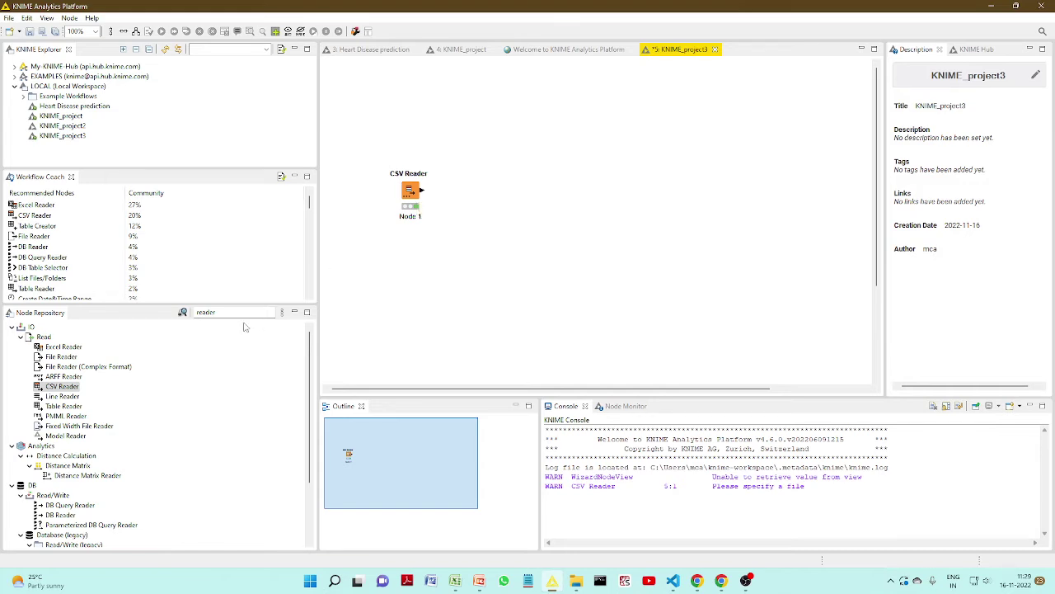
Step: Search the node repository for scatter nodes
click(167, 315)
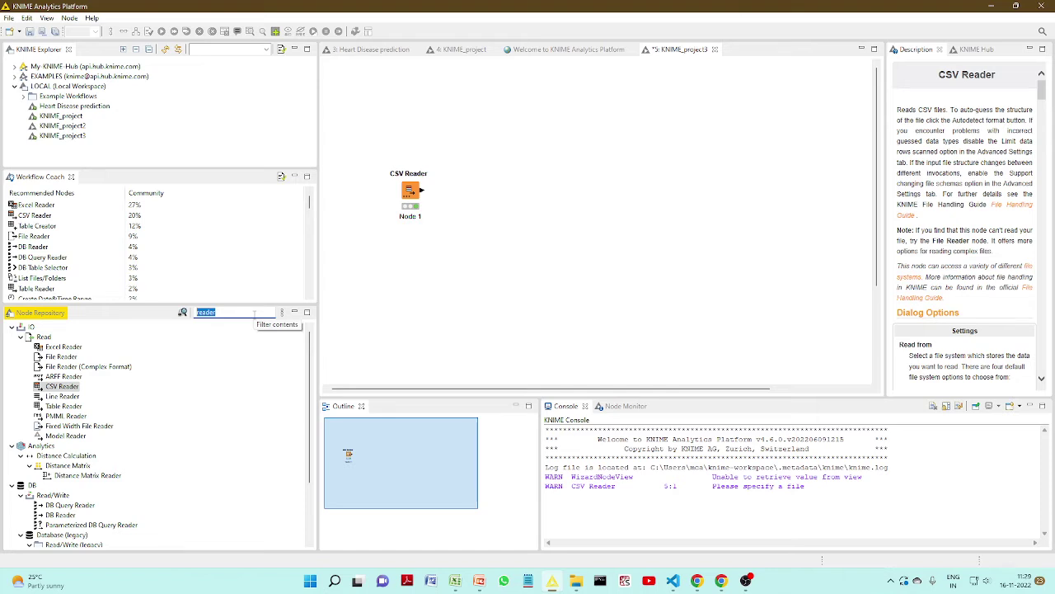
text(sc)
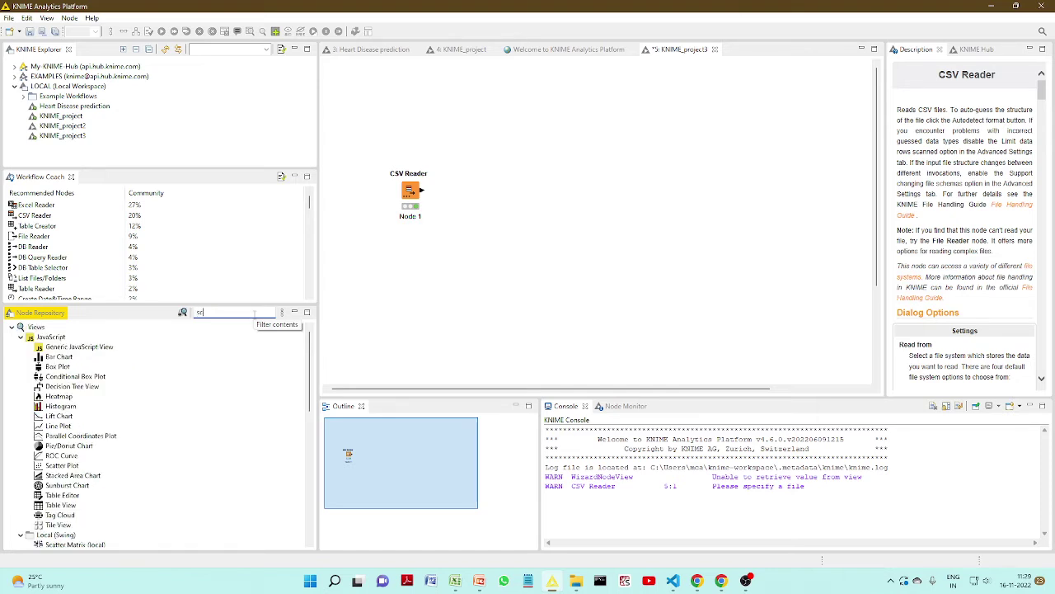
text(atter)
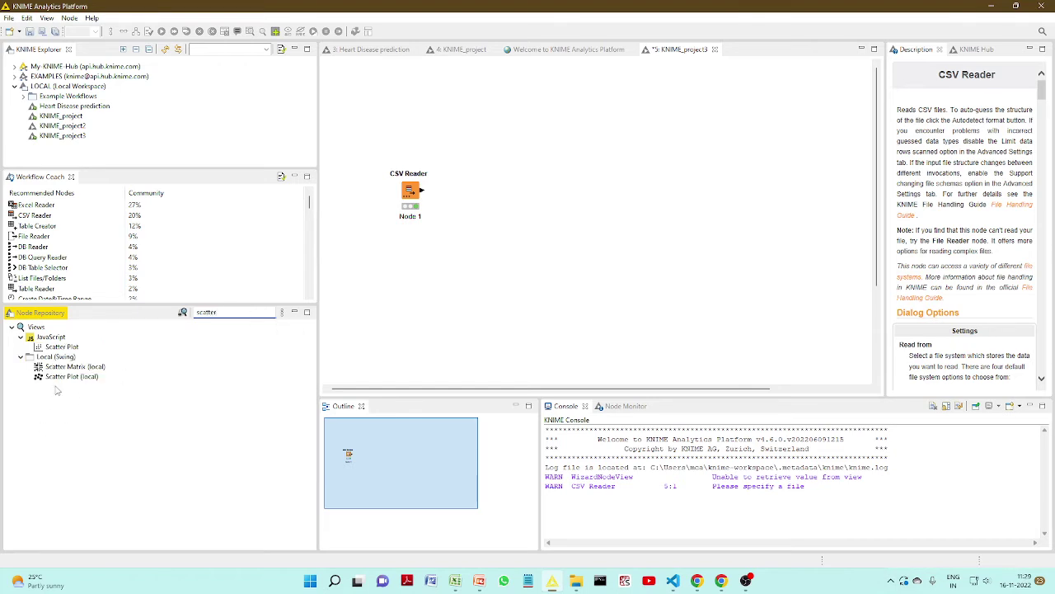
Step: Try a Scatter Plot (local) node fed by the CSV Reader, and check its configuration options without changing them
drag(62, 377, 497, 149)
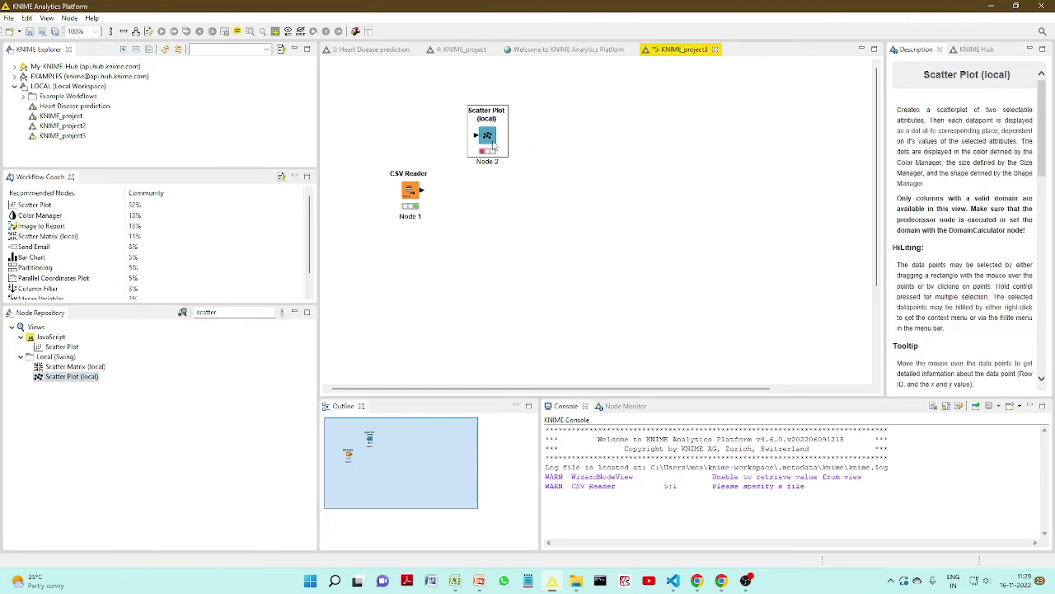
drag(421, 191, 477, 136)
right_click(484, 137)
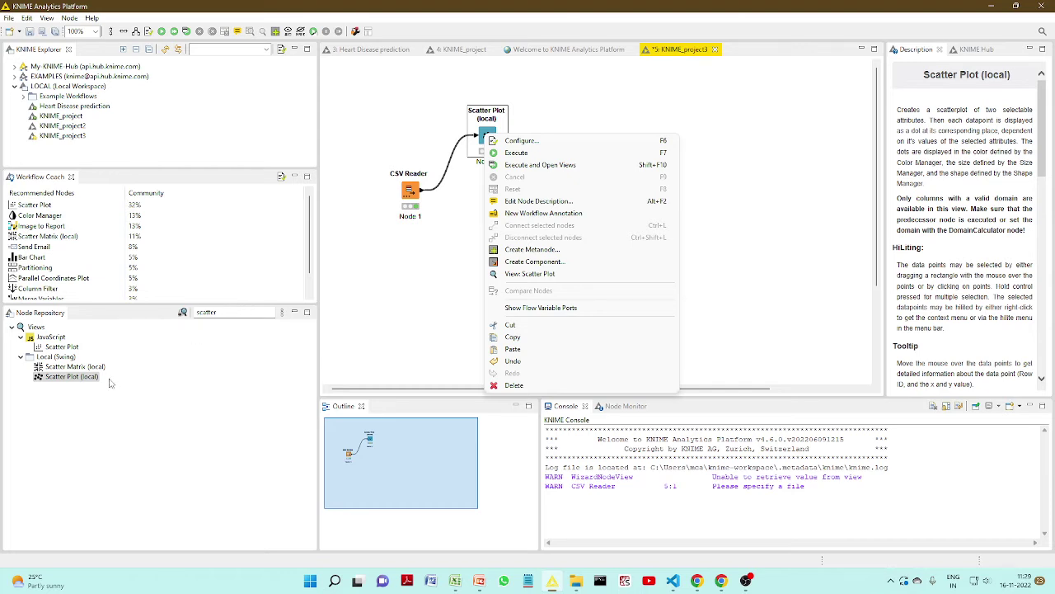
click(515, 142)
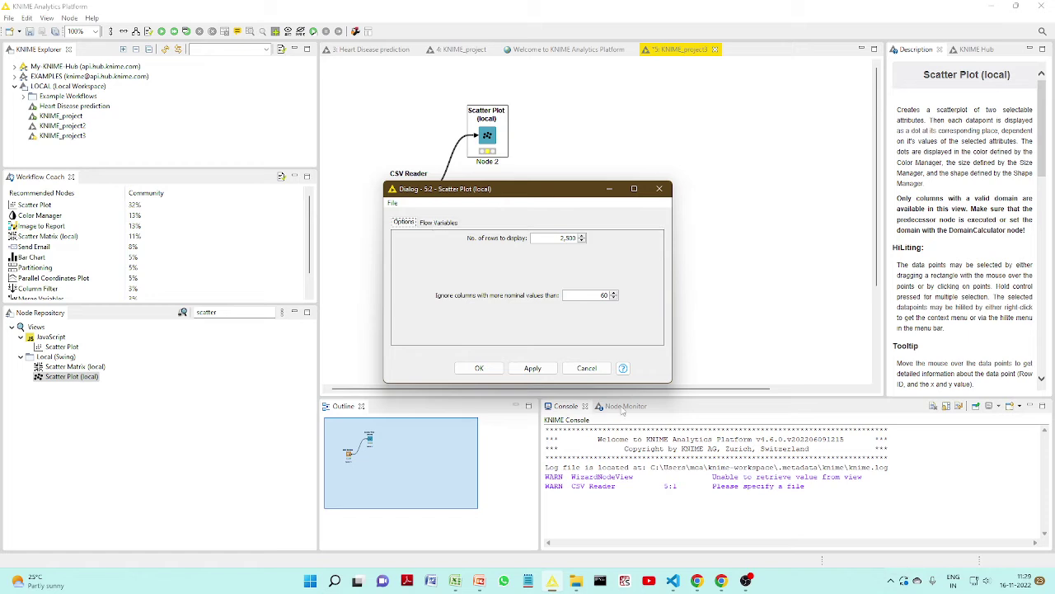
click(599, 371)
Step: Check which scatter node the KNIME_project workflow uses, and delete the Scatter Plot (local) node from KNIME_project3
click(466, 50)
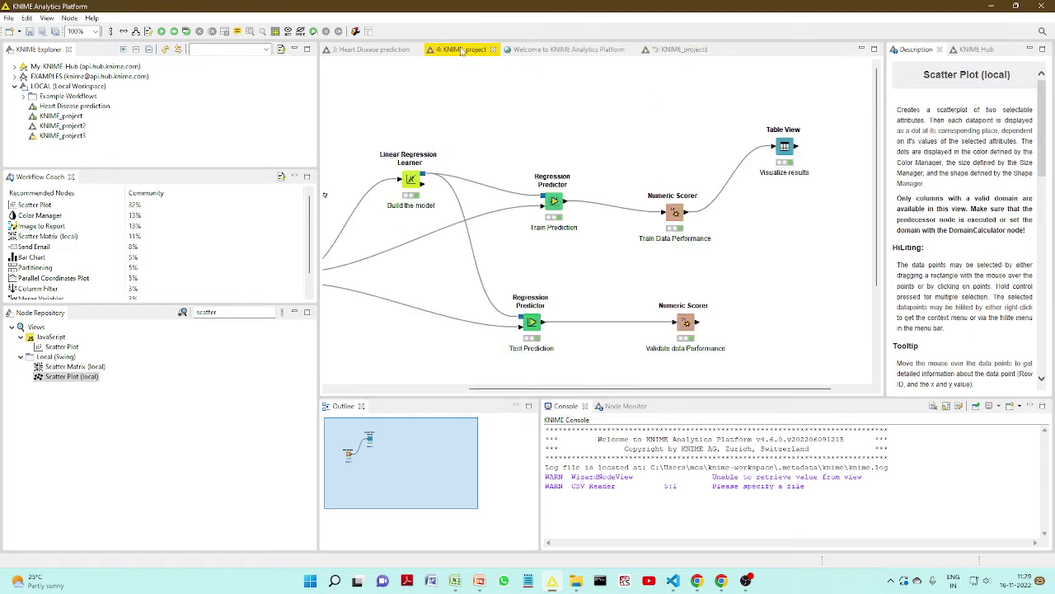
drag(599, 389, 470, 389)
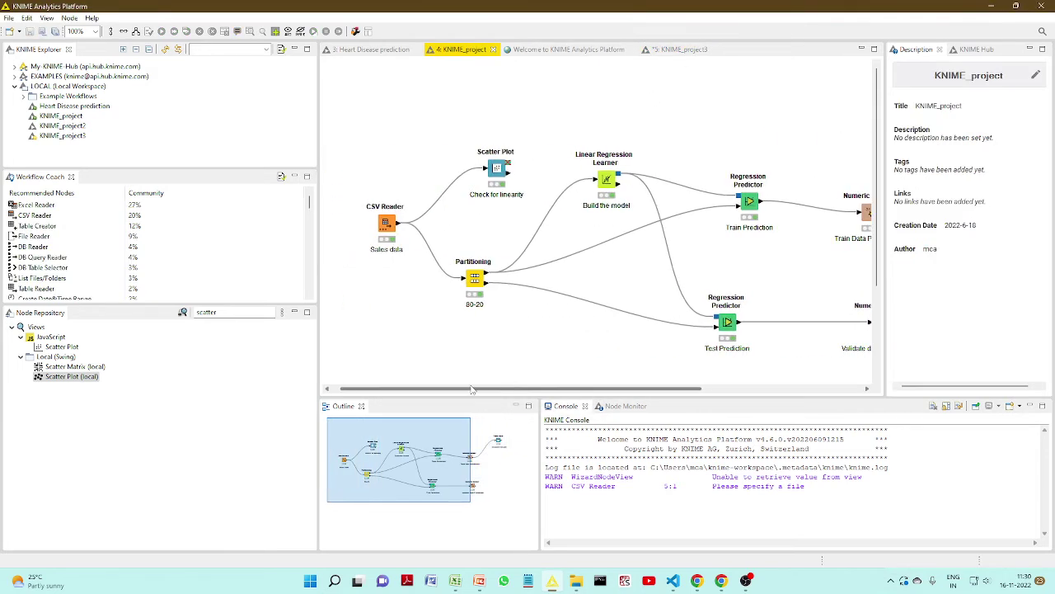
click(680, 51)
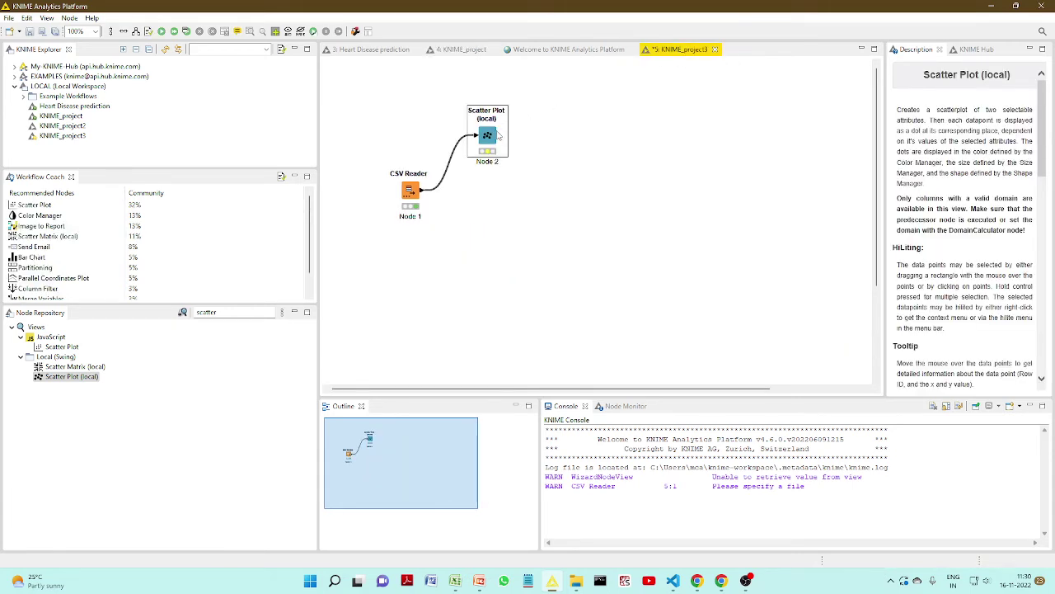
key(Delete)
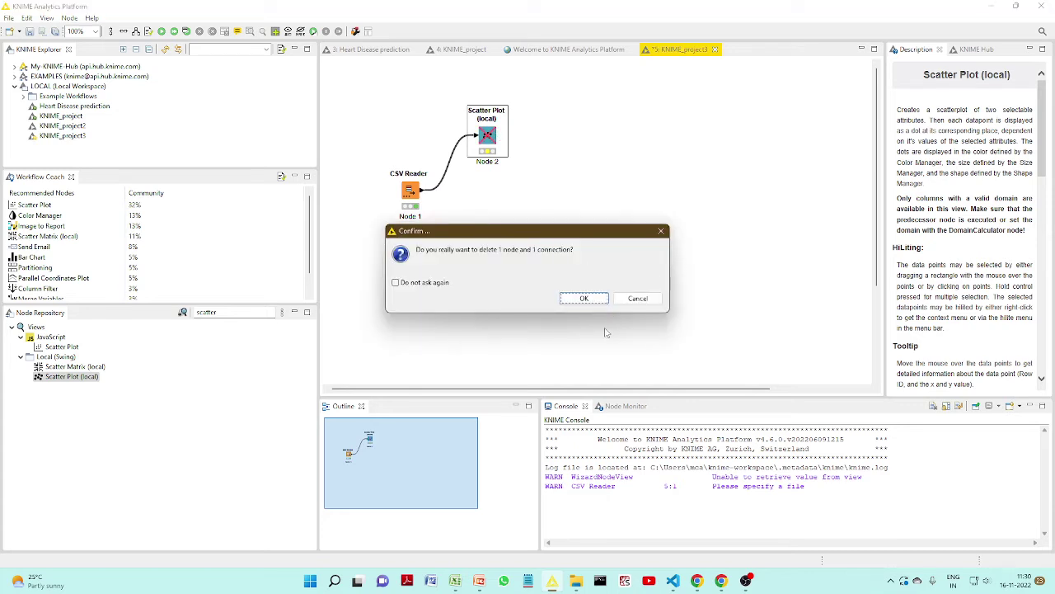
click(584, 299)
Step: Place a JavaScript Scatter Plot node fed by the CSV Reader and open its configuration
drag(62, 346, 498, 136)
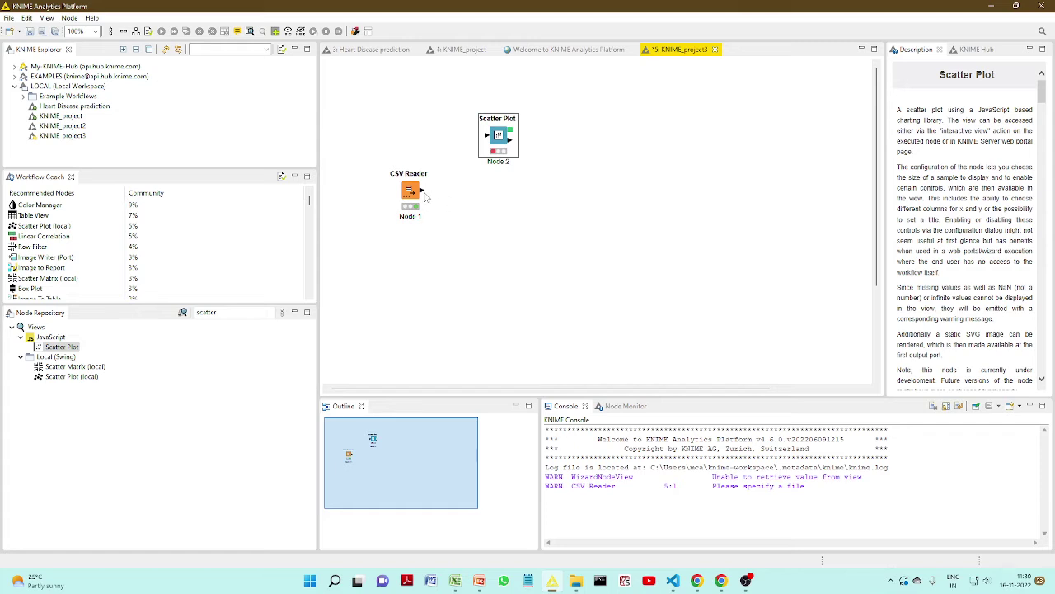
drag(427, 196, 498, 145)
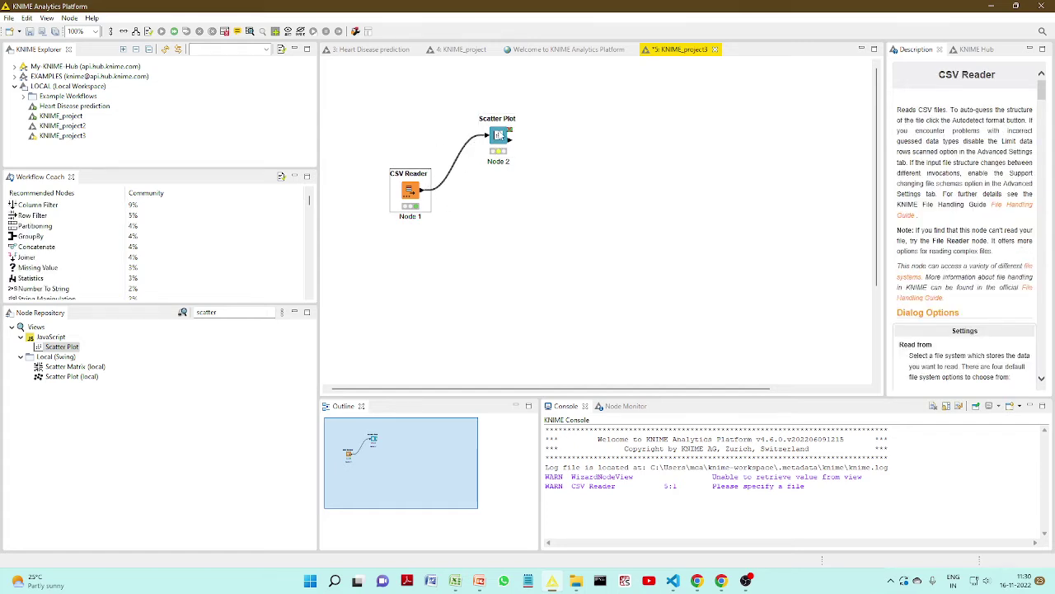
right_click(499, 134)
click(518, 140)
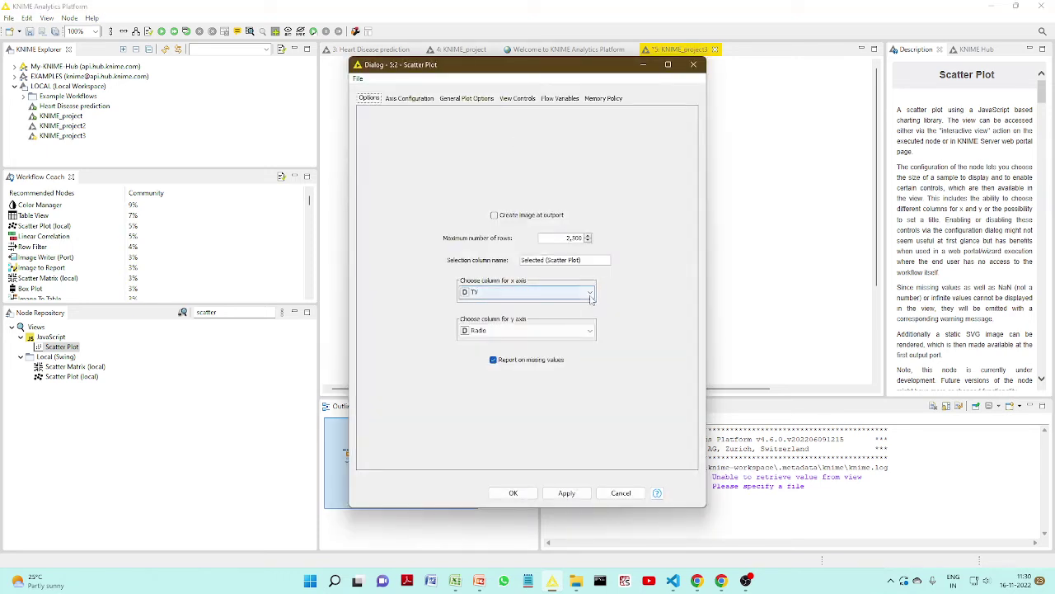
Step: Set the Scatter Plot's x axis column to Sales and its y axis column to Radio, and accept the configuration
click(591, 295)
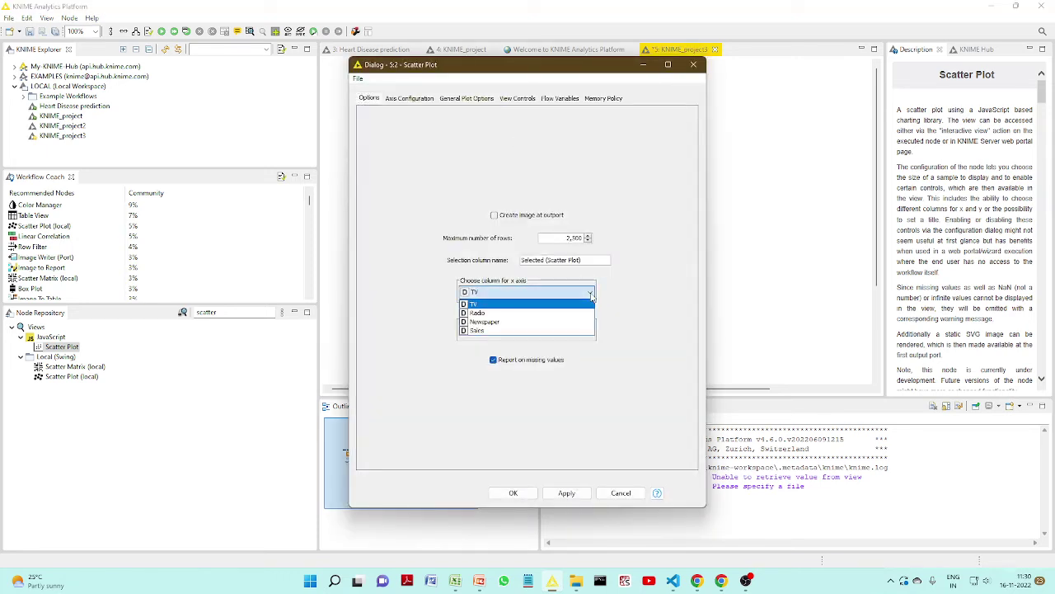
click(554, 330)
click(578, 332)
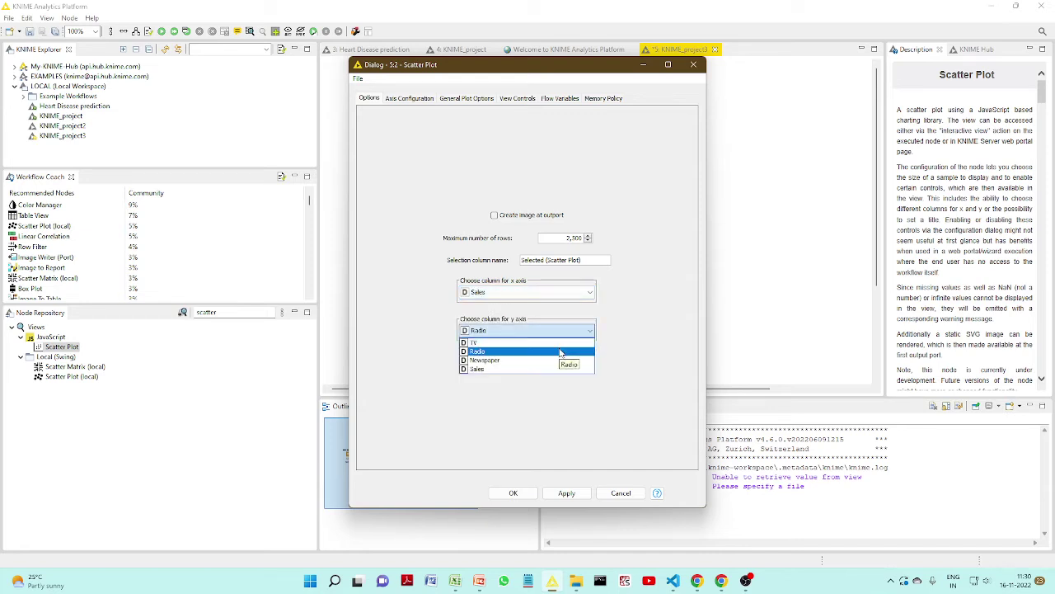
click(561, 353)
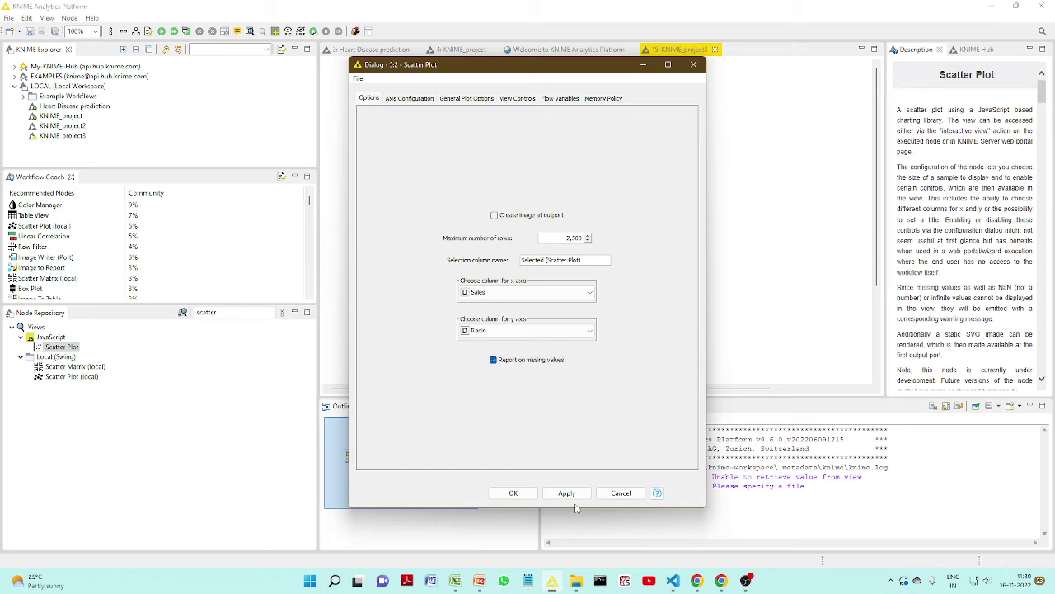
click(518, 495)
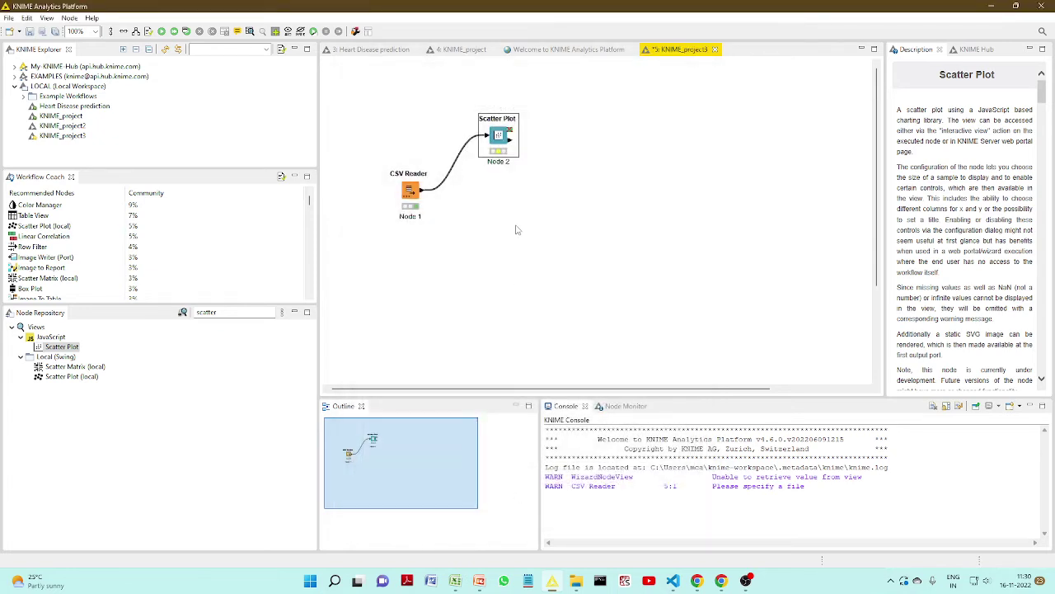
Step: Execute the Scatter Plot node and examine the plot of Radio against Sales, closing the view when done
right_click(500, 137)
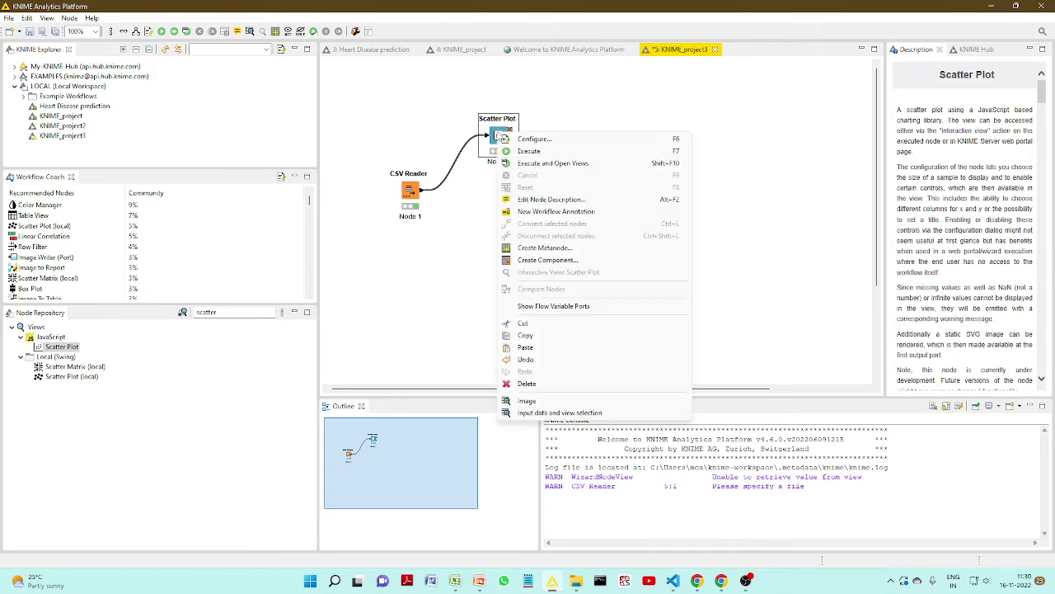
click(530, 165)
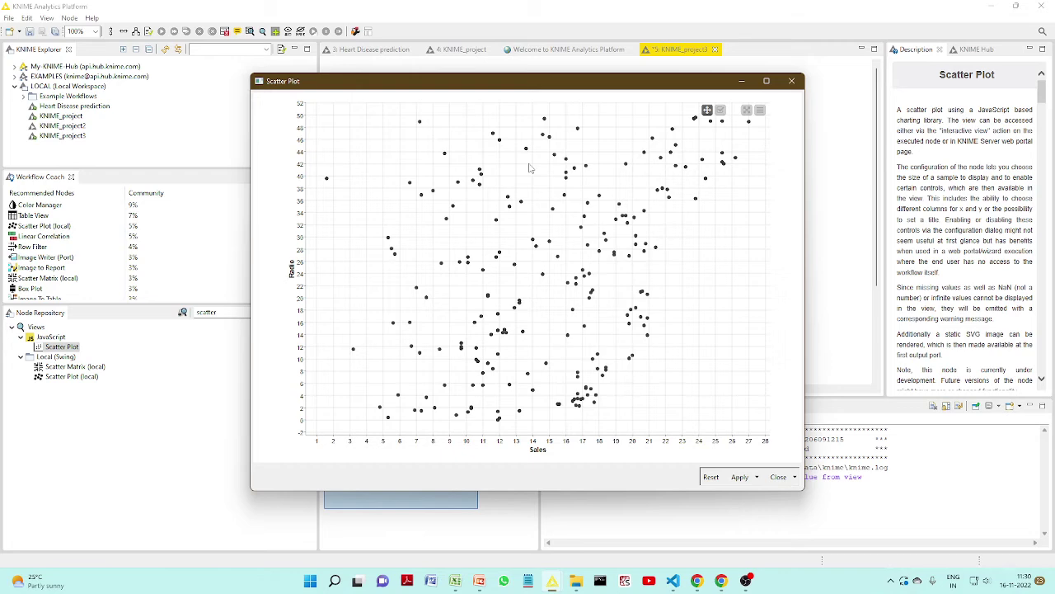
click(773, 479)
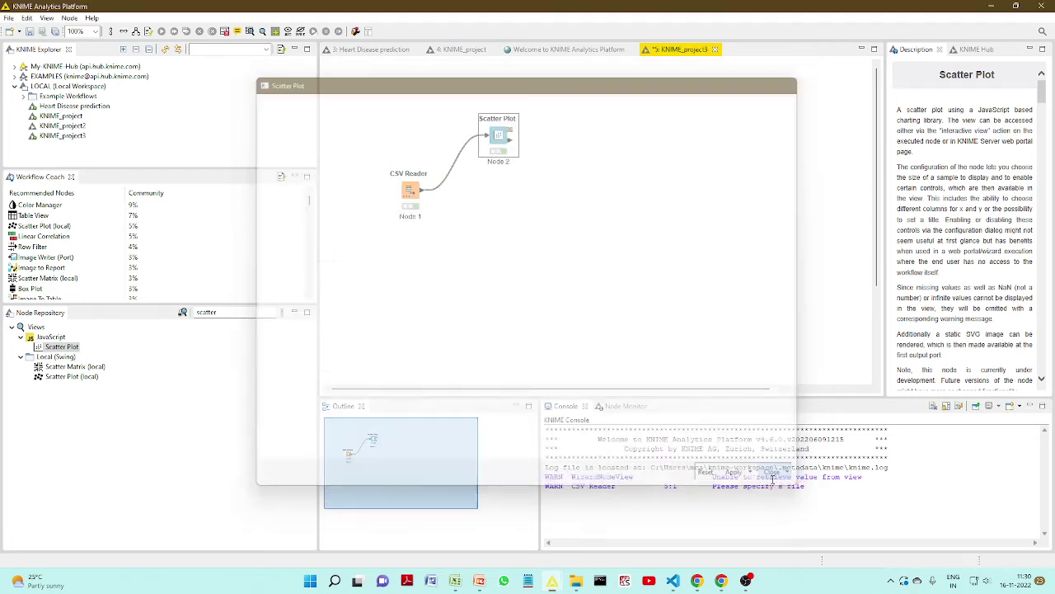
Step: Change the Scatter Plot's y axis column to TV, allowing the node to be reset, and accept the configuration
right_click(507, 140)
click(530, 147)
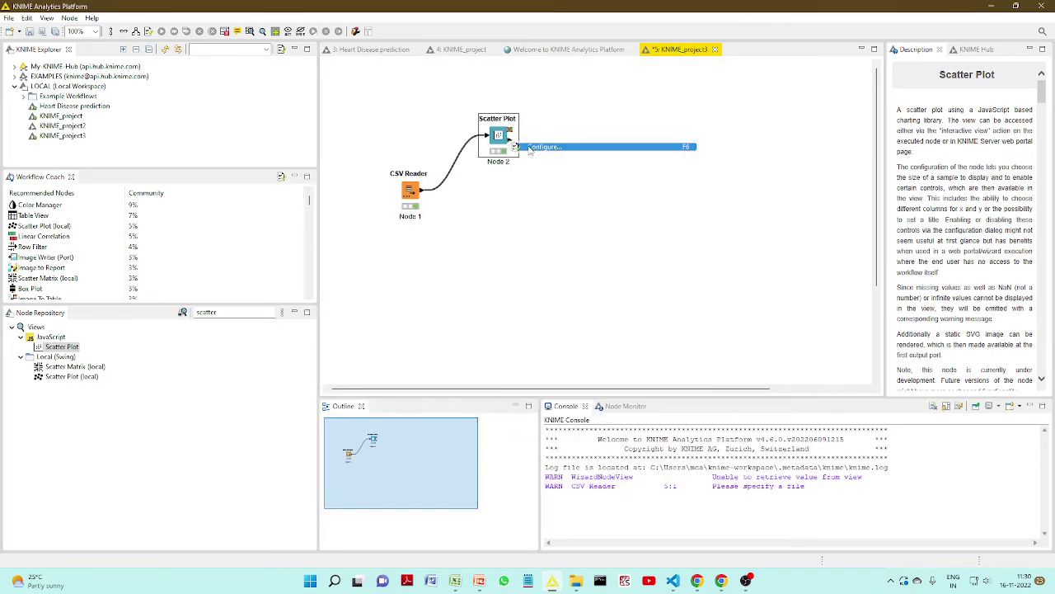
click(528, 331)
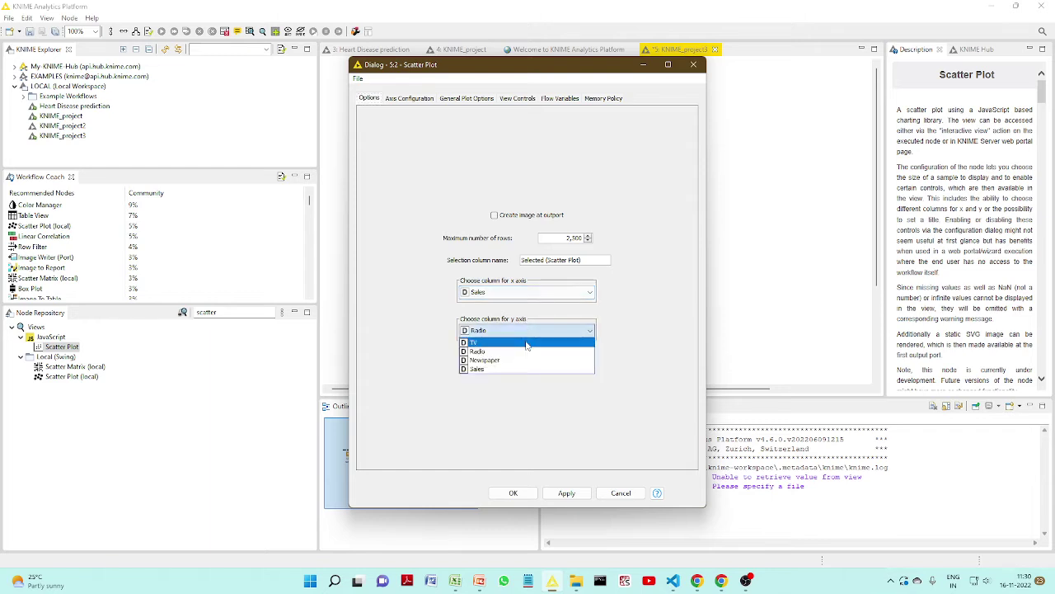
click(527, 343)
click(567, 492)
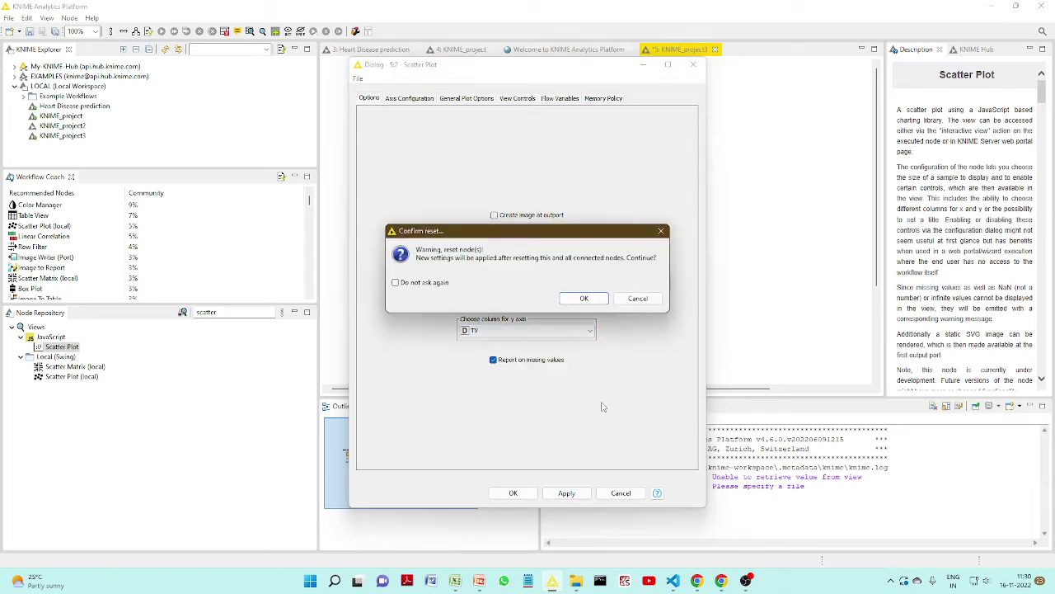
click(584, 299)
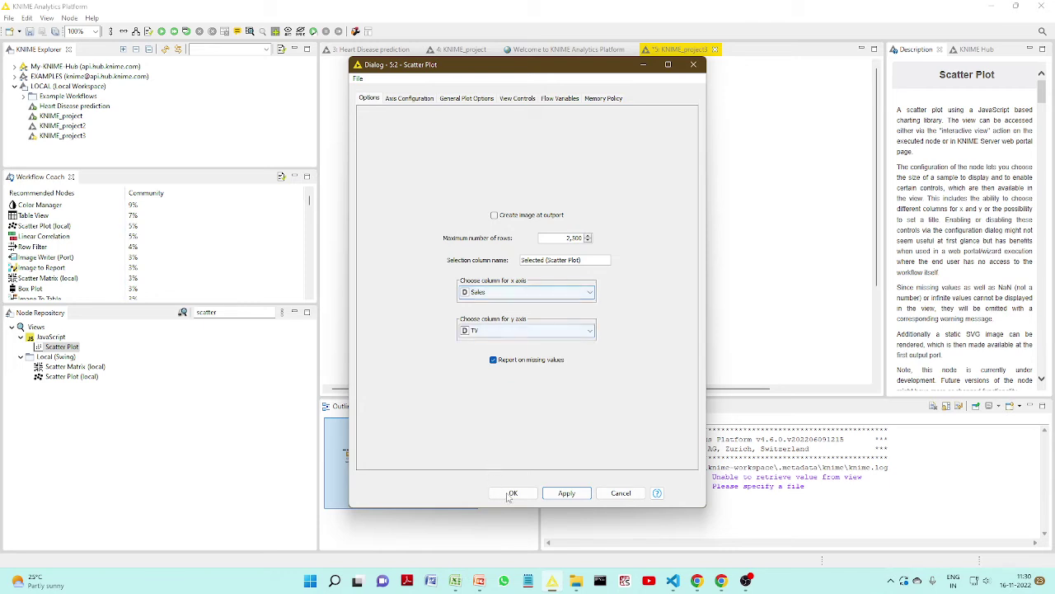
click(512, 493)
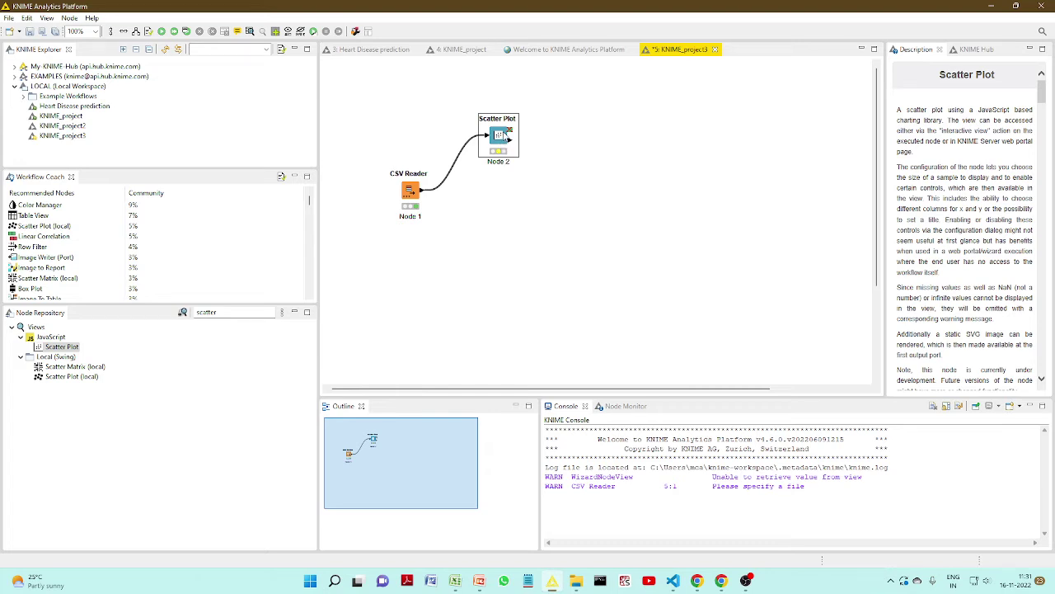
Step: Execute the Scatter Plot node again and examine the plot of TV against Sales for linearity
right_click(505, 136)
click(532, 164)
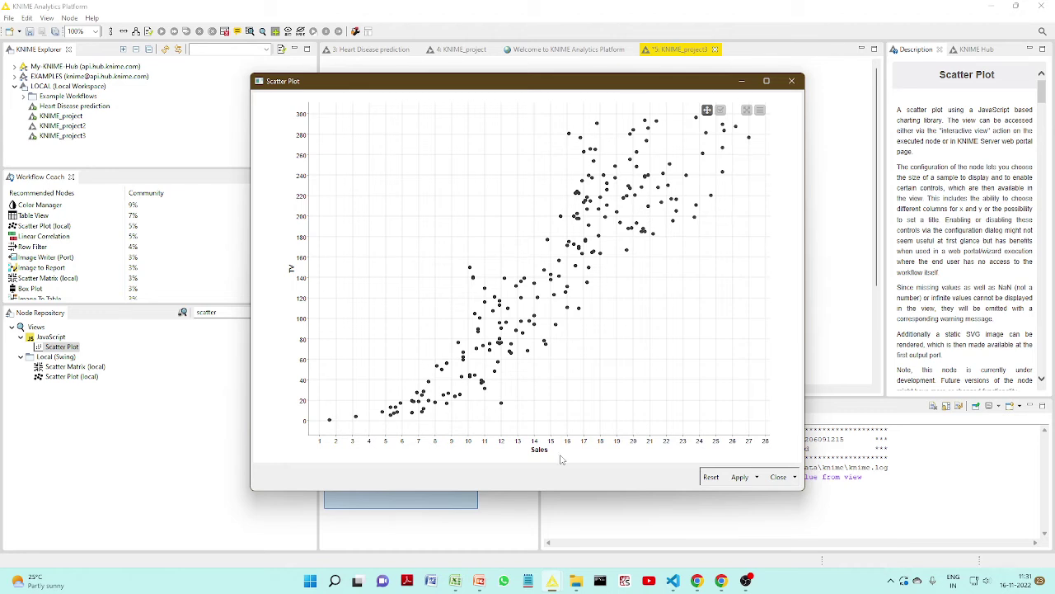
click(779, 476)
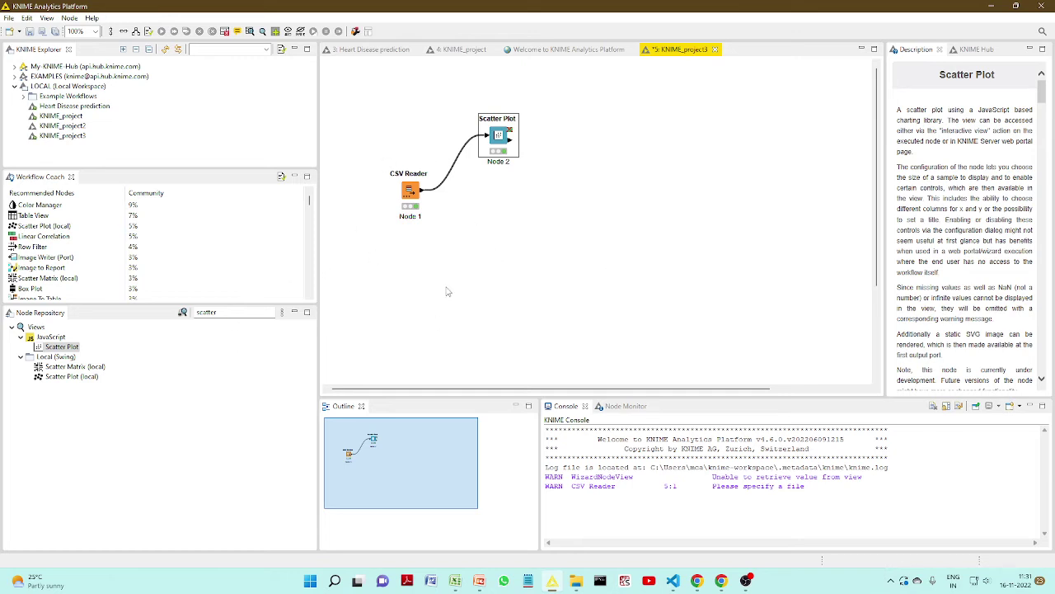
Step: Consult the KNIME_project workflow as reference, and add a Partitioning node below the Scatter Plot in KNIME_project3, fed by the CSV Reader
click(452, 51)
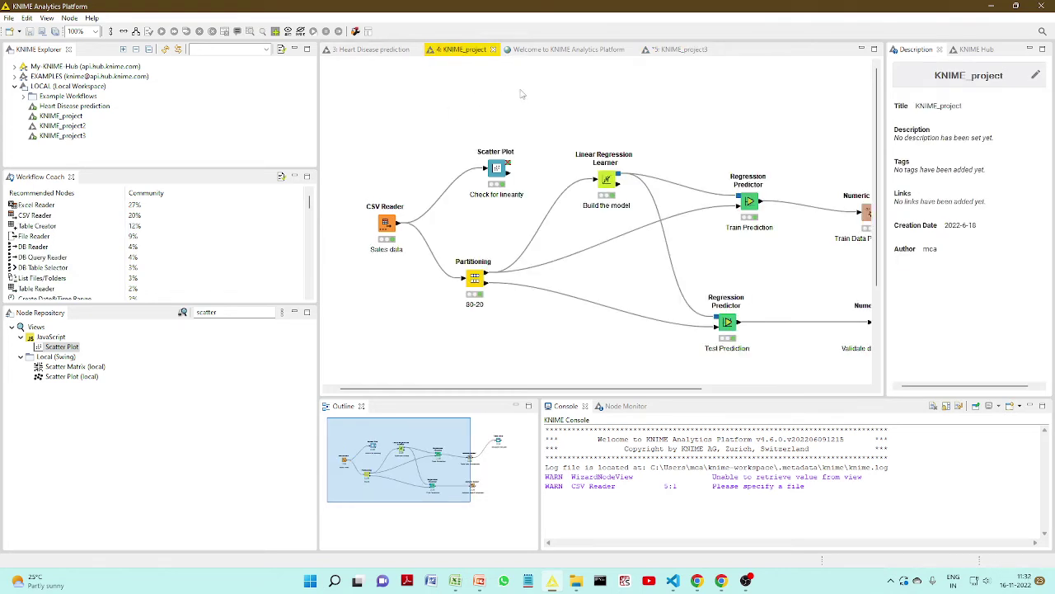
click(670, 51)
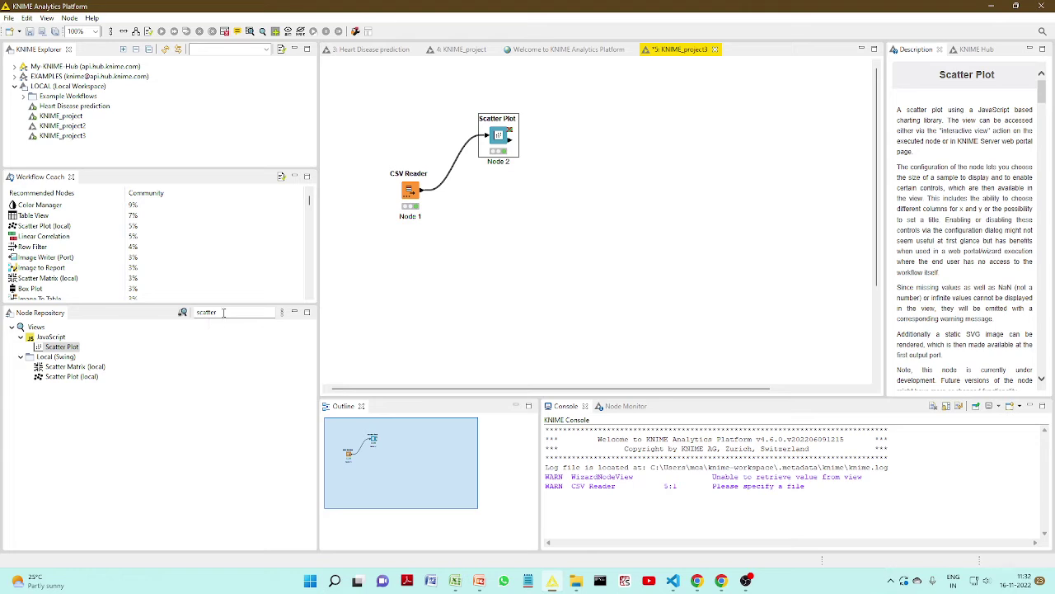
click(177, 318)
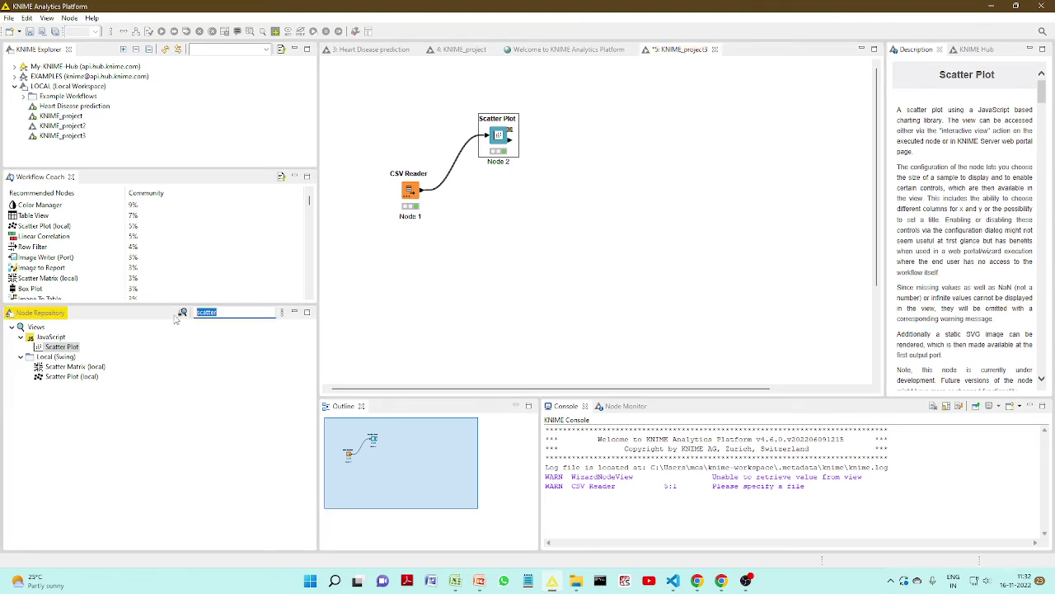
text(part)
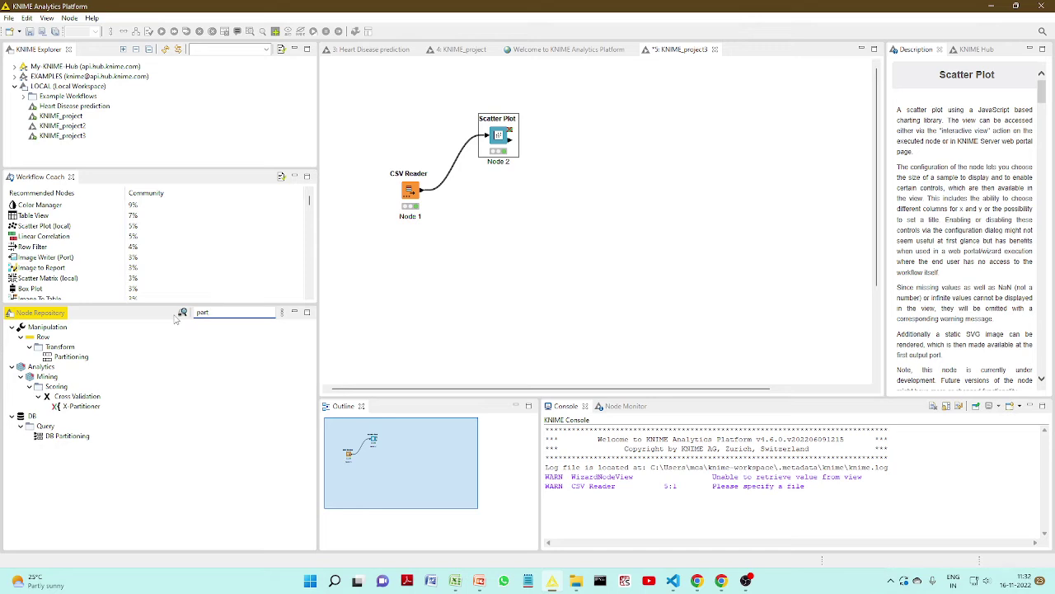
drag(71, 357, 502, 250)
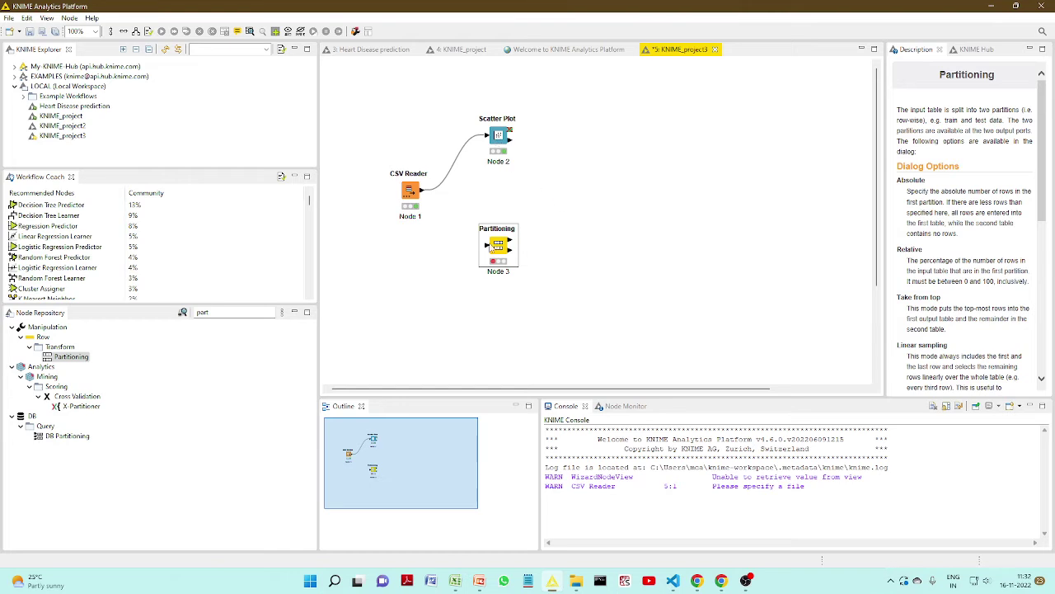
drag(425, 198, 492, 253)
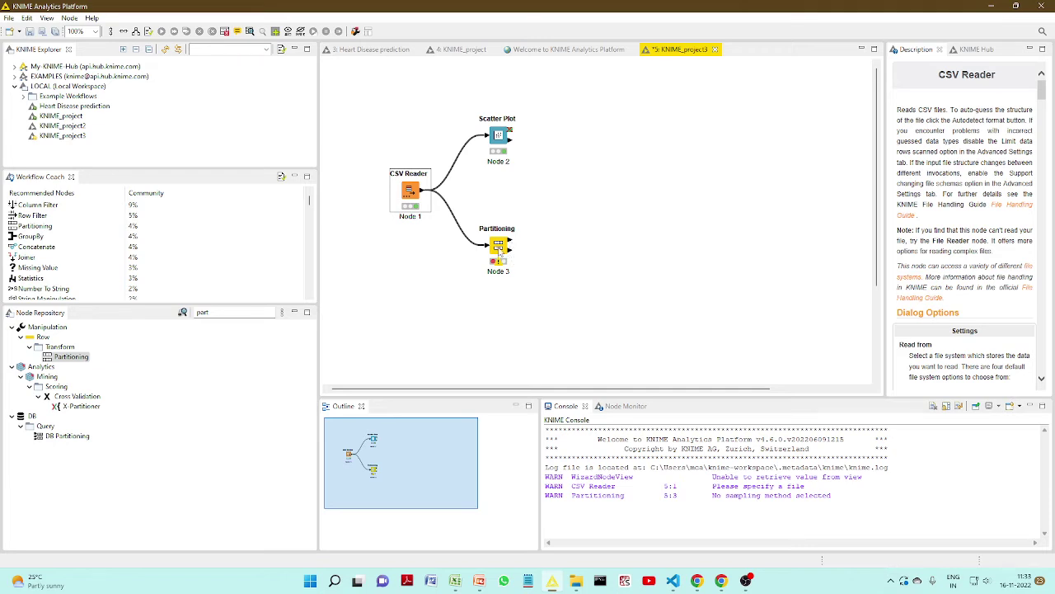
Step: Increase the relative percentage size of the Partitioning node's first partition and accept the configuration
right_click(501, 252)
click(521, 257)
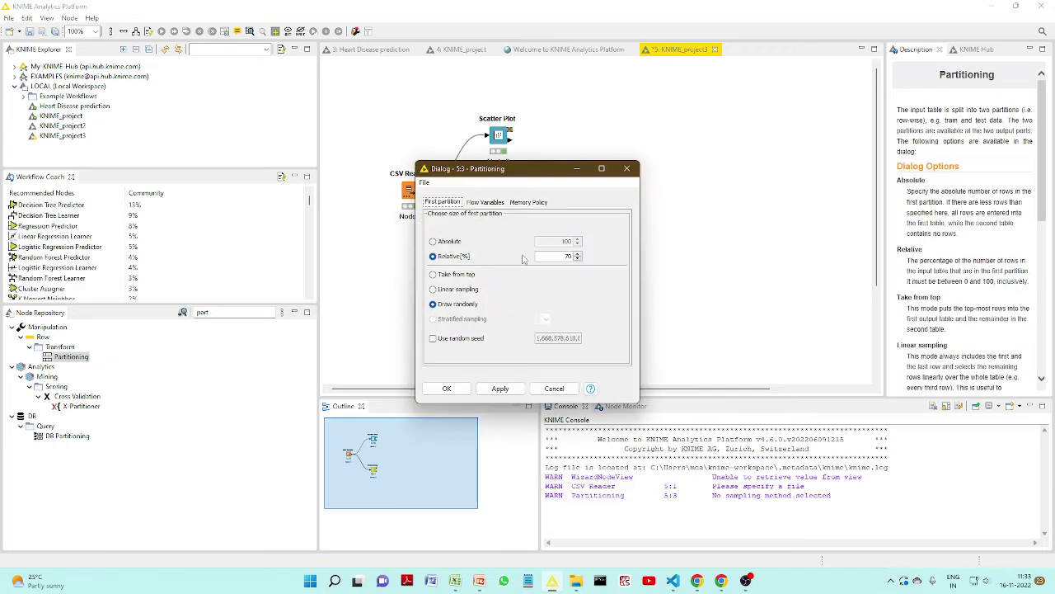
click(577, 254)
click(577, 254)
click(578, 254)
click(578, 254)
click(578, 254)
click(578, 254)
click(578, 253)
click(578, 254)
click(445, 387)
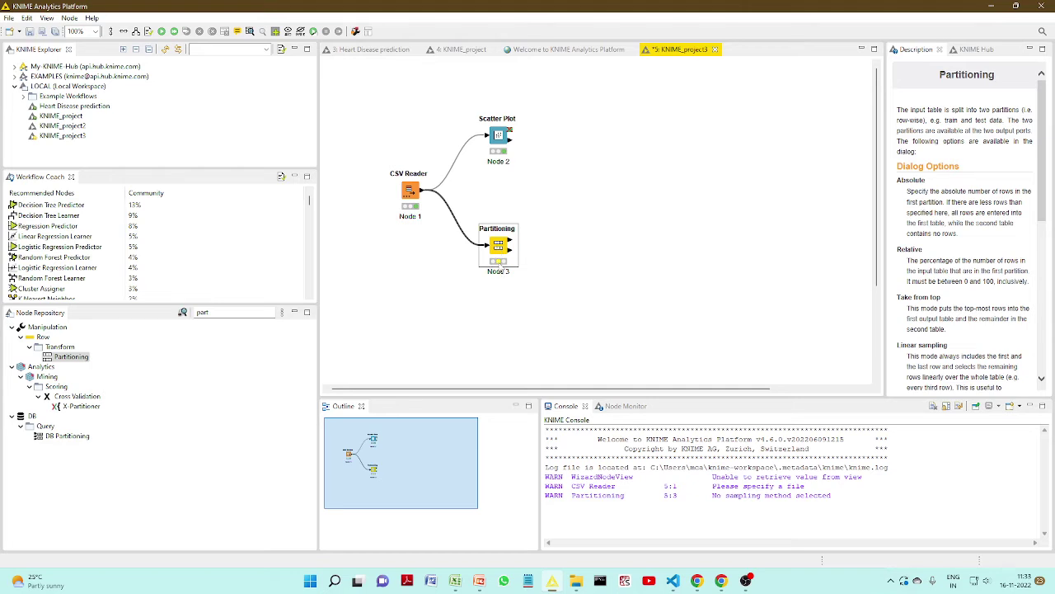
Step: Execute the Partitioning node
right_click(495, 243)
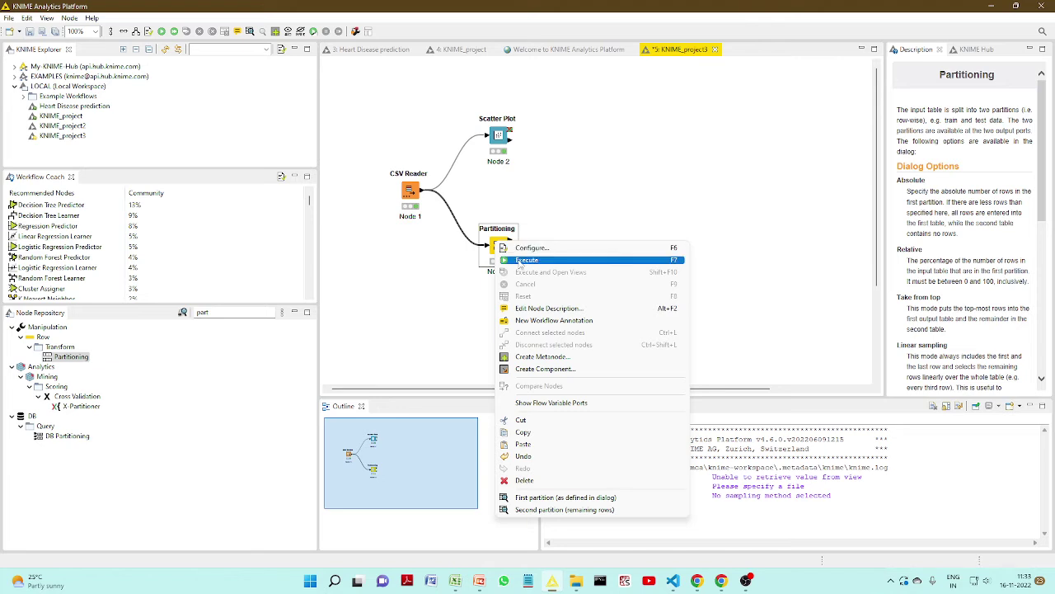
click(520, 261)
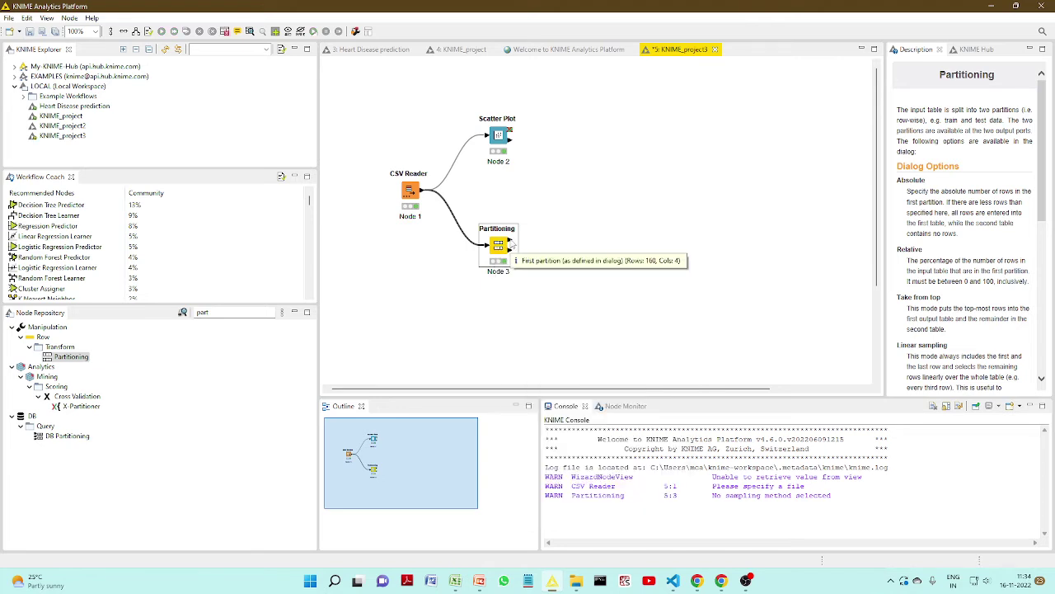
mouse_move(510, 254)
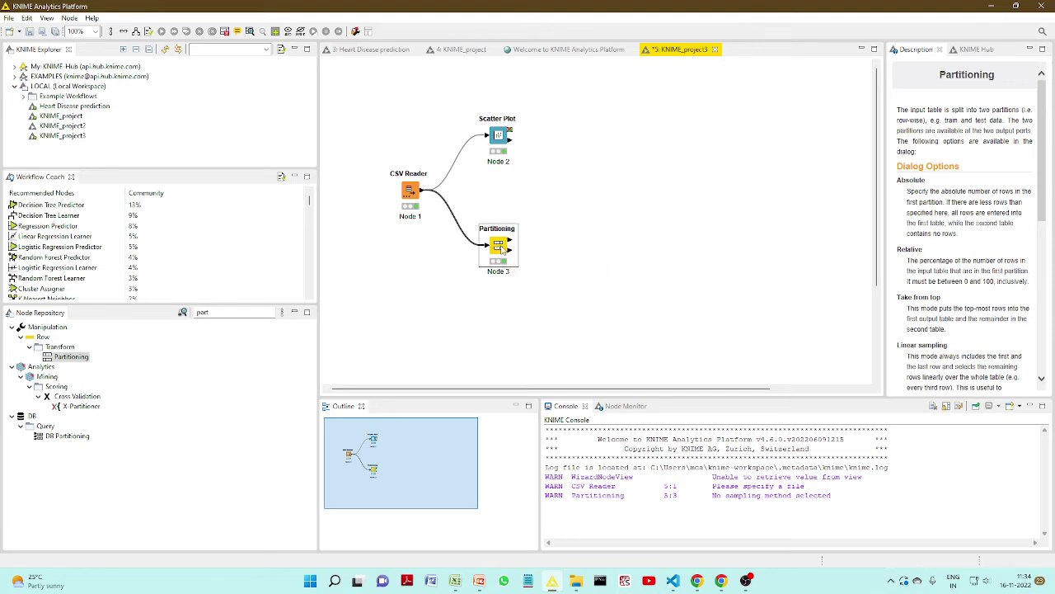
Step: Examine the Partitioning node's first partition table and its second partition table of remaining rows, closing each
right_click(501, 250)
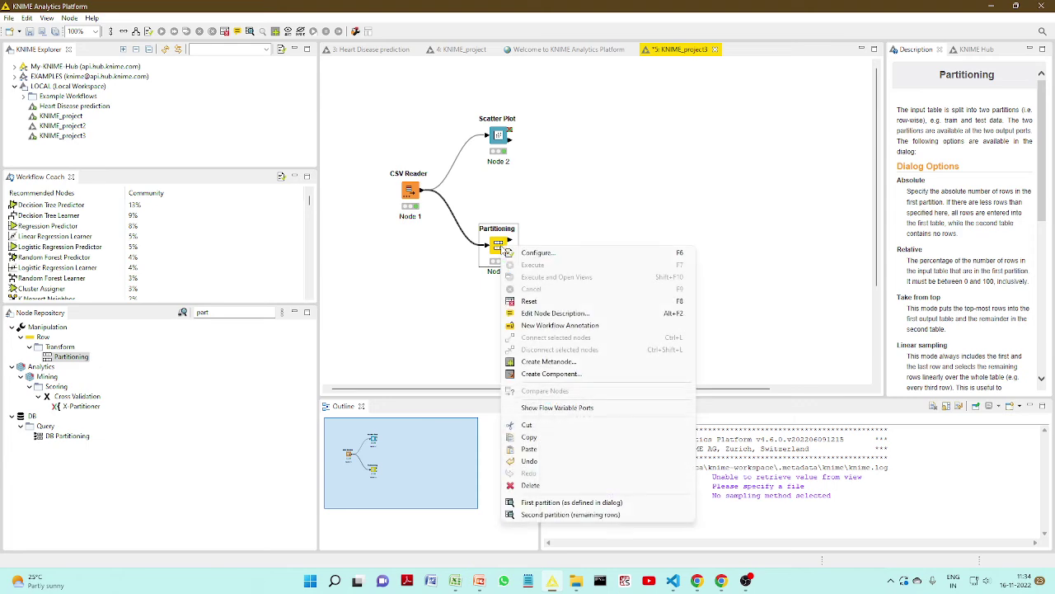
click(557, 503)
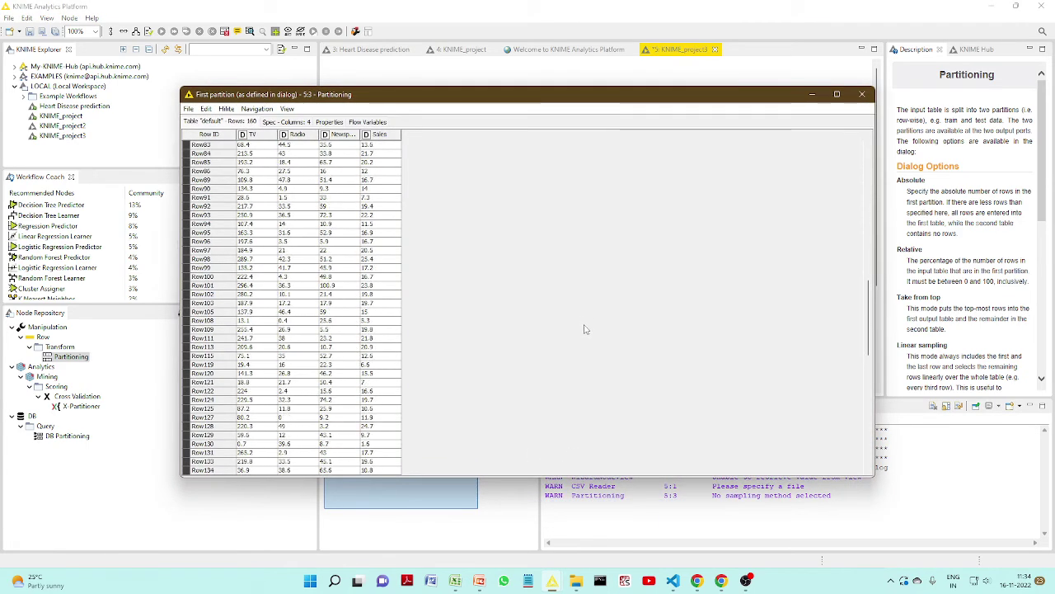
click(862, 94)
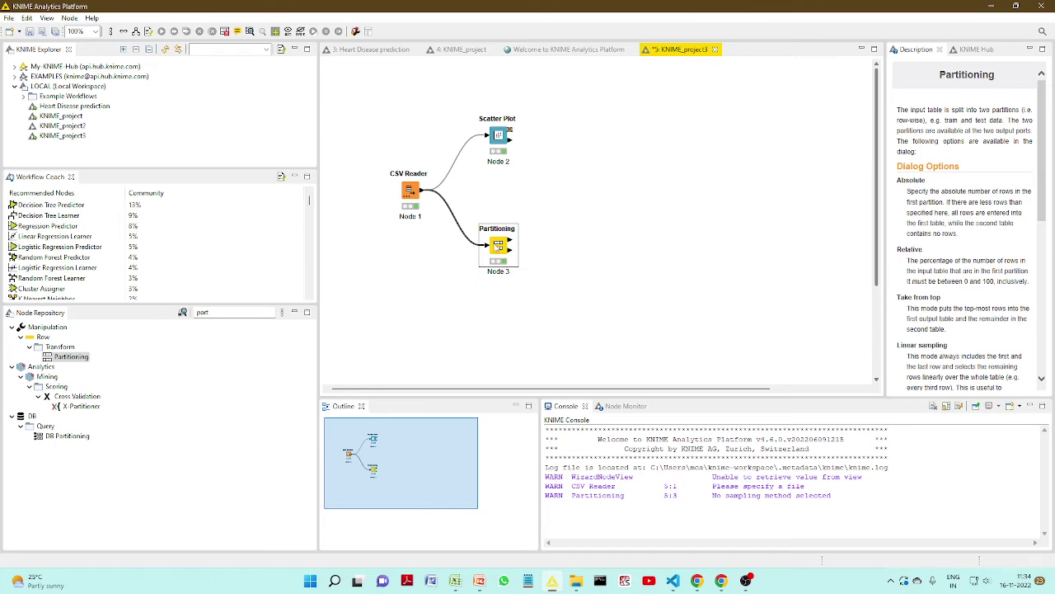
right_click(498, 245)
click(557, 510)
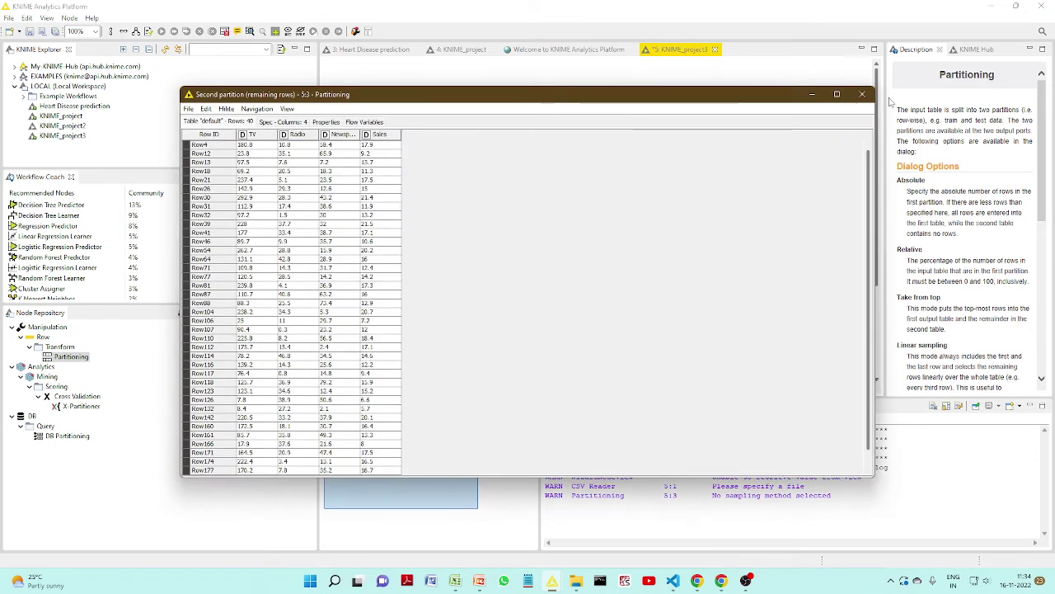
click(862, 94)
Step: Review the Partitioning node's configuration for the first partition's relative size and sampling method
right_click(509, 240)
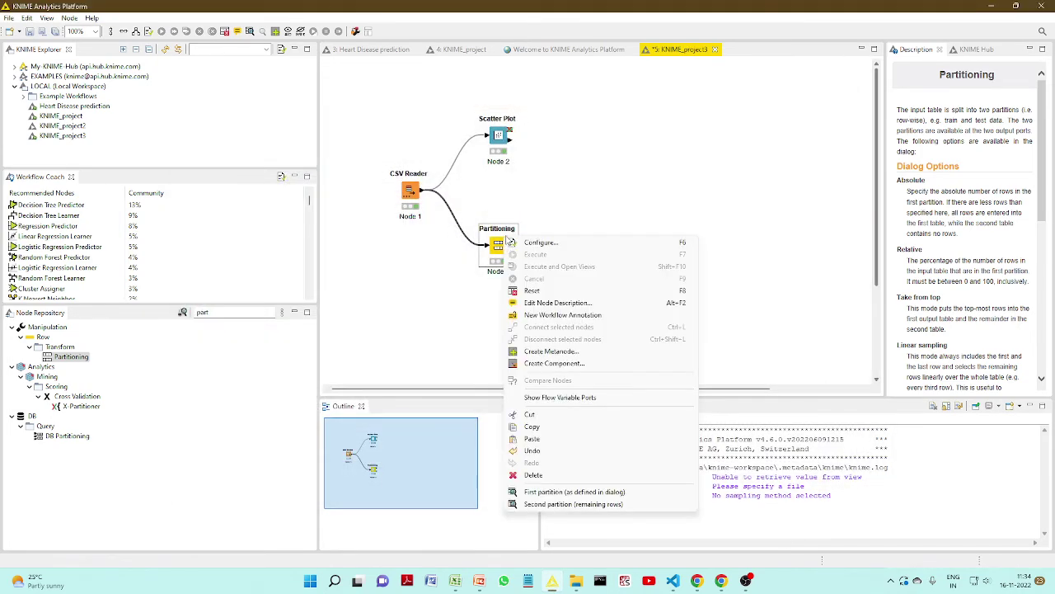
click(527, 243)
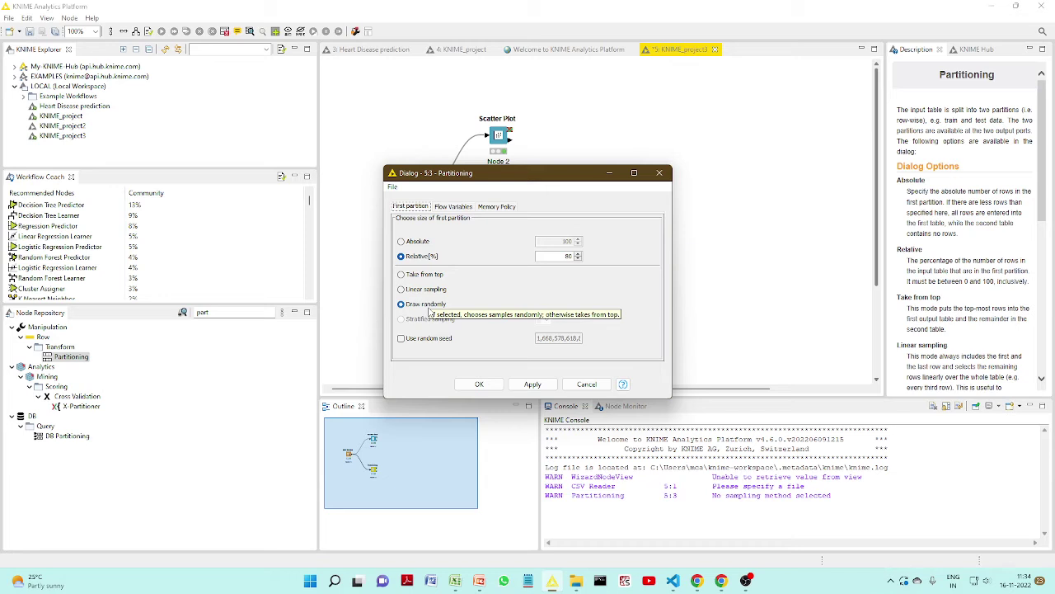
click(491, 384)
click(612, 325)
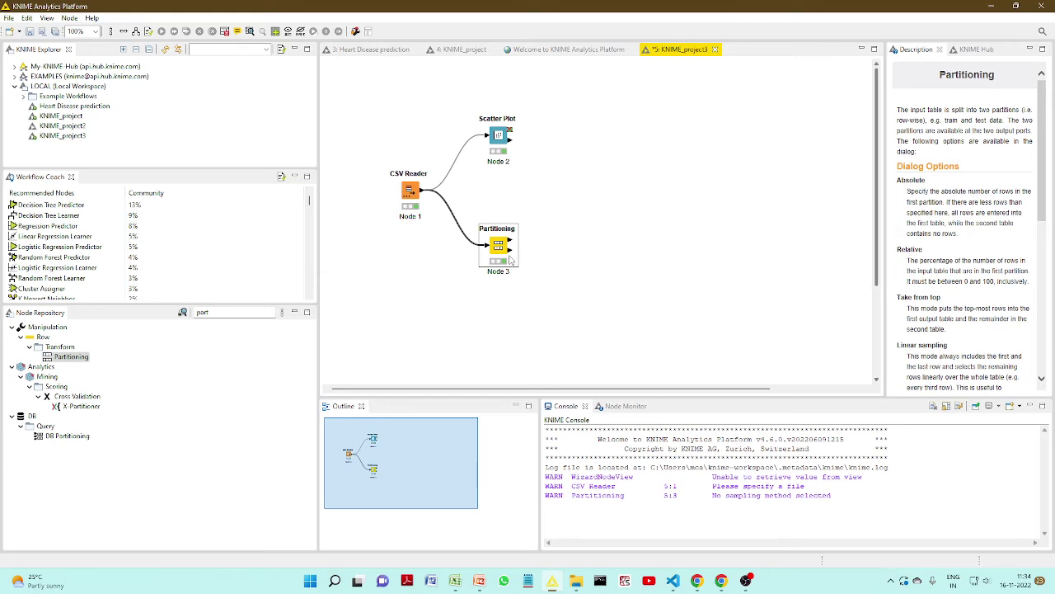
click(566, 274)
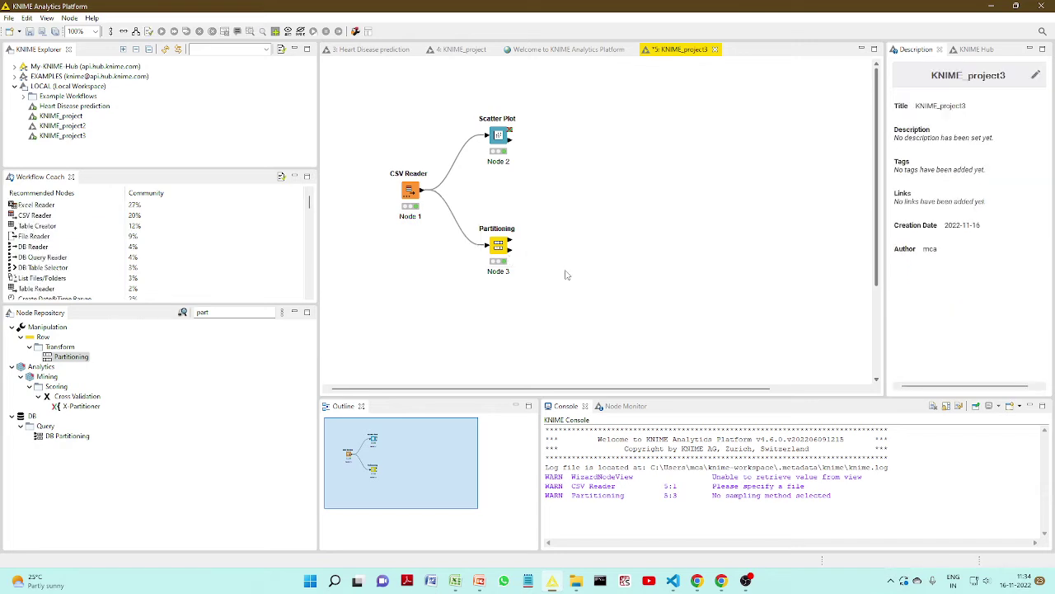
drag(228, 312, 162, 314)
click(601, 236)
Step: Change the label under the CSV Reader node to "Import the sales data"
double_click(416, 217)
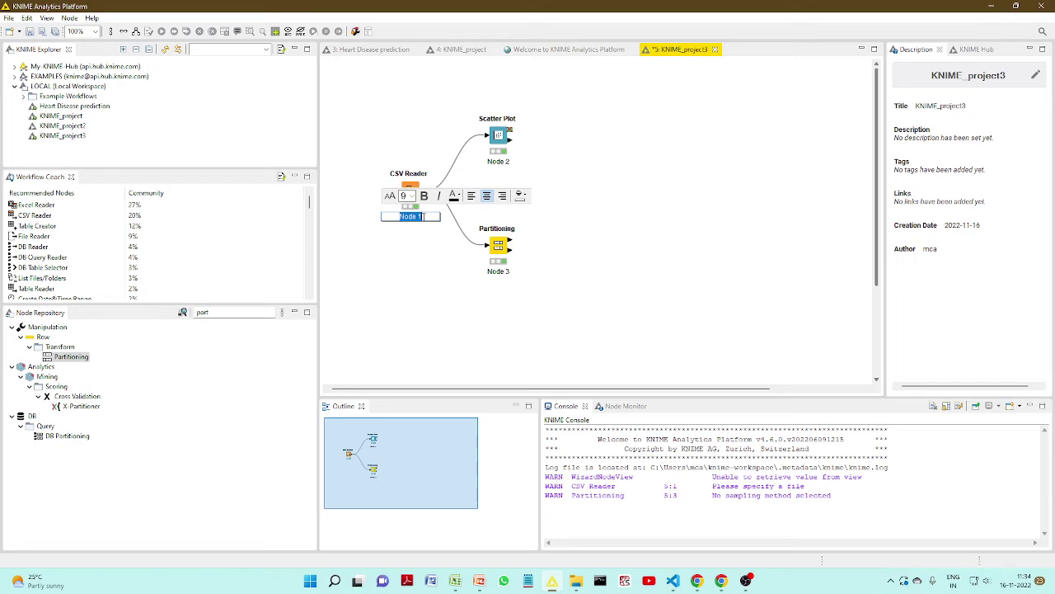
text(Import the)
text( data)
key(BackSpace)
key(BackSpace)
key(BackSpace)
key(BackSpace)
text(sales data)
Step: Label the Scatter Plot node "Check for linear relation" and the Partitioning node "Train Test Split"
double_click(498, 161)
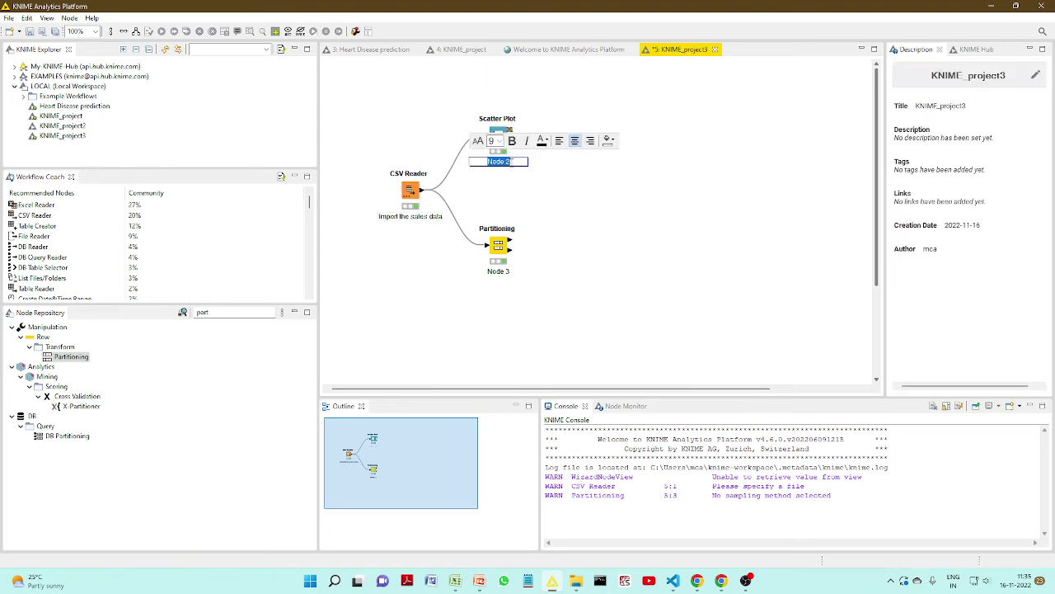
text(Check for linear relation)
right_click(506, 274)
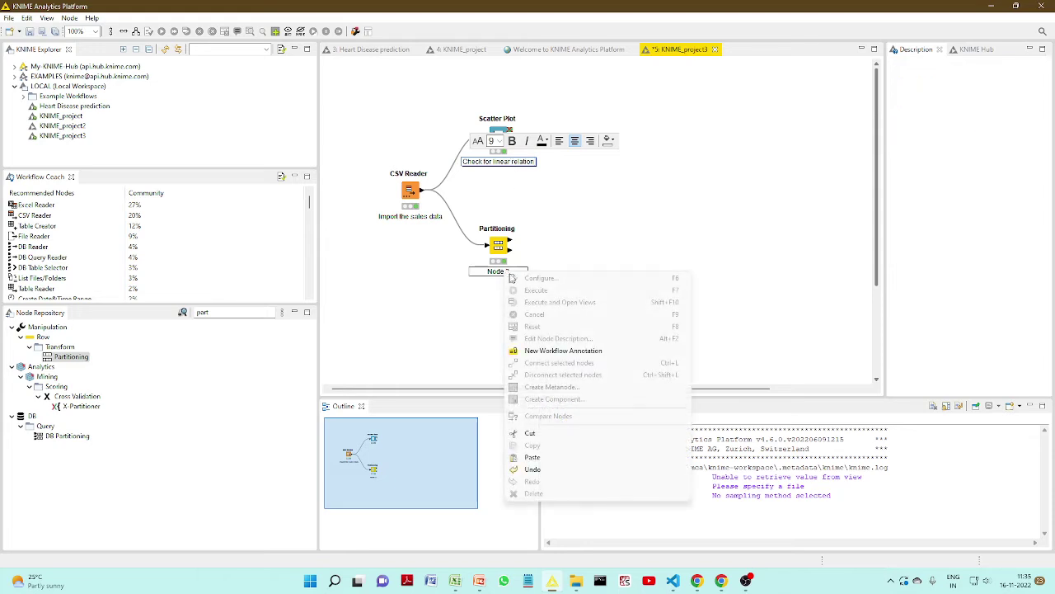
click(496, 281)
double_click(498, 272)
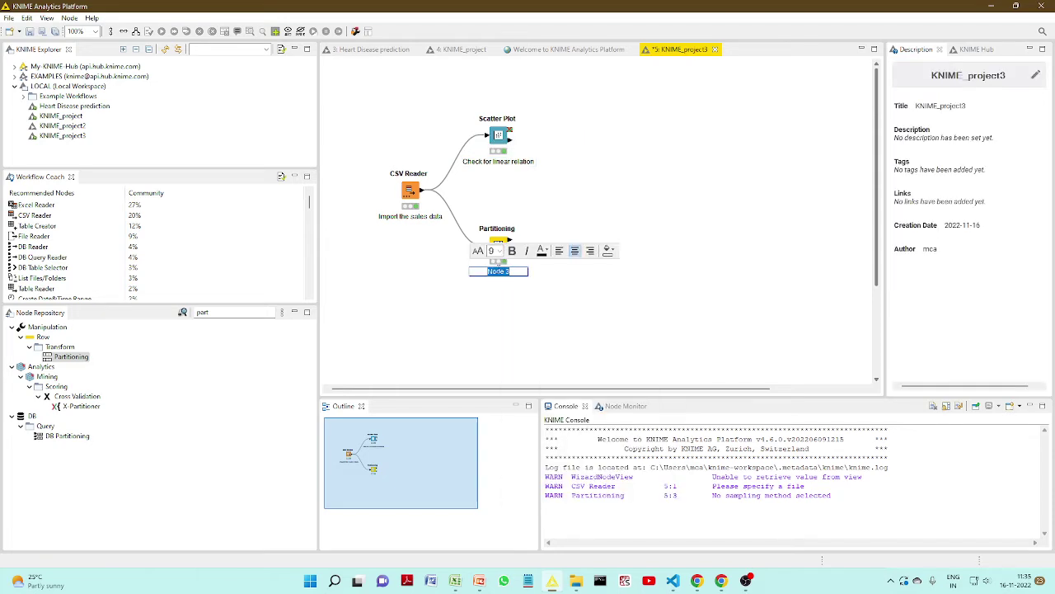
text(Train Test Split)
click(536, 310)
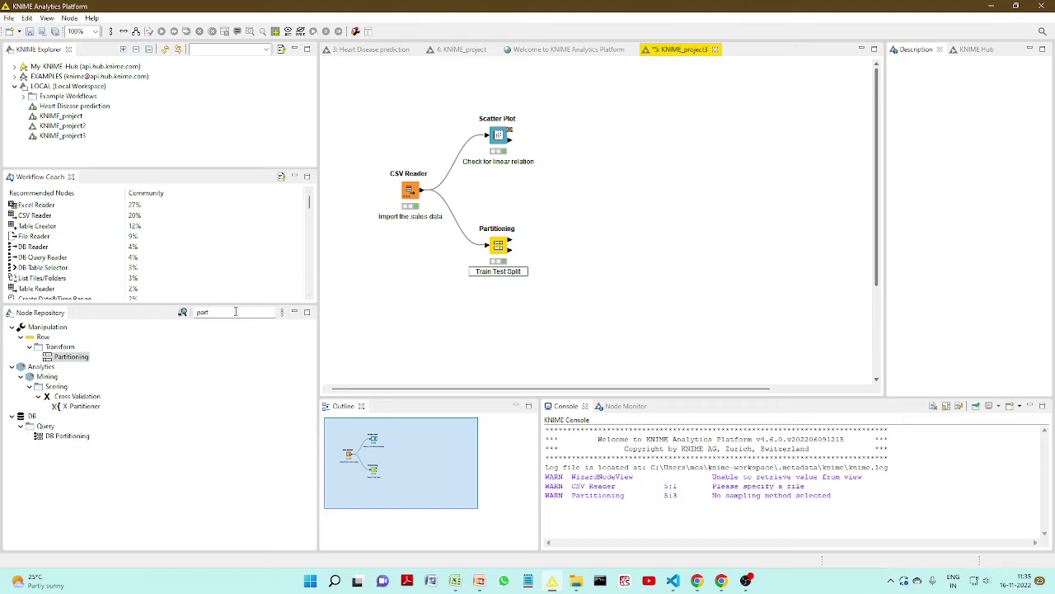
Step: Add a Linear Regression Learner node to the right of Partitioning and feed it from Partitioning's first partition output
click(162, 322)
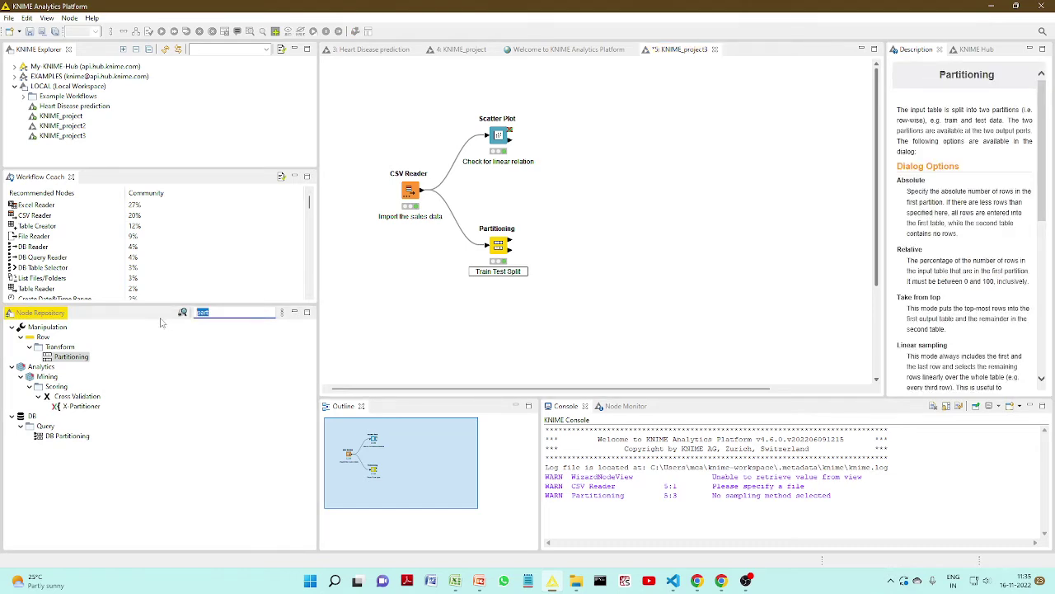
text(li)
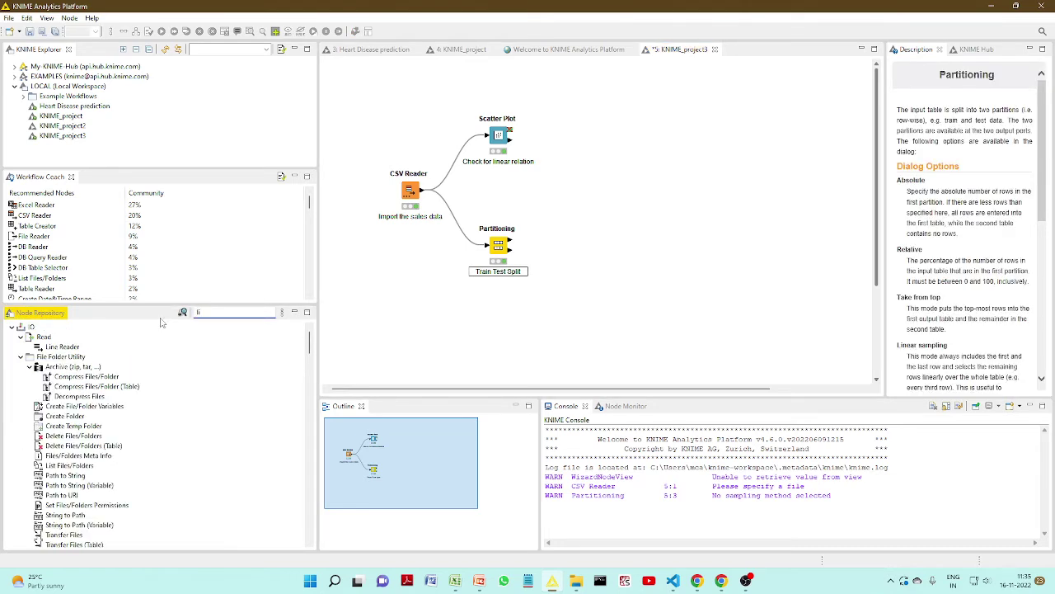
text(ner)
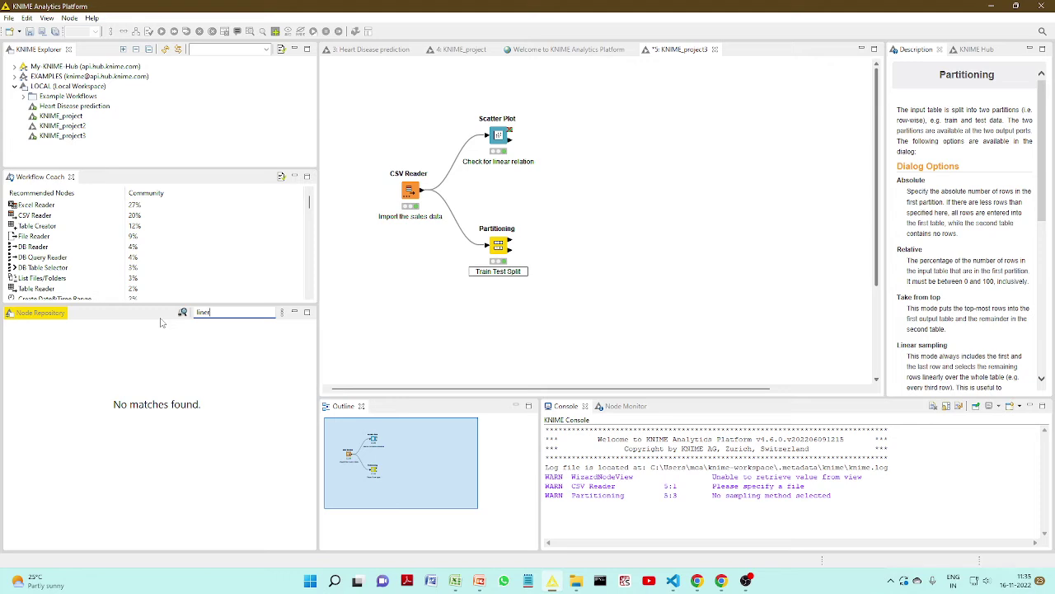
key(BackSpace)
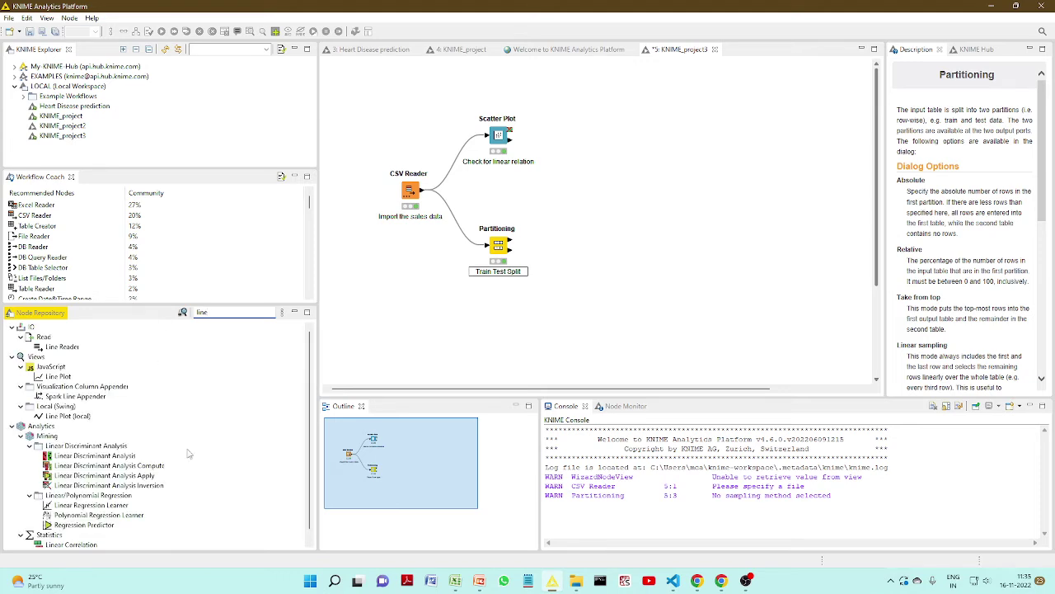
scroll(188, 452, down, 1)
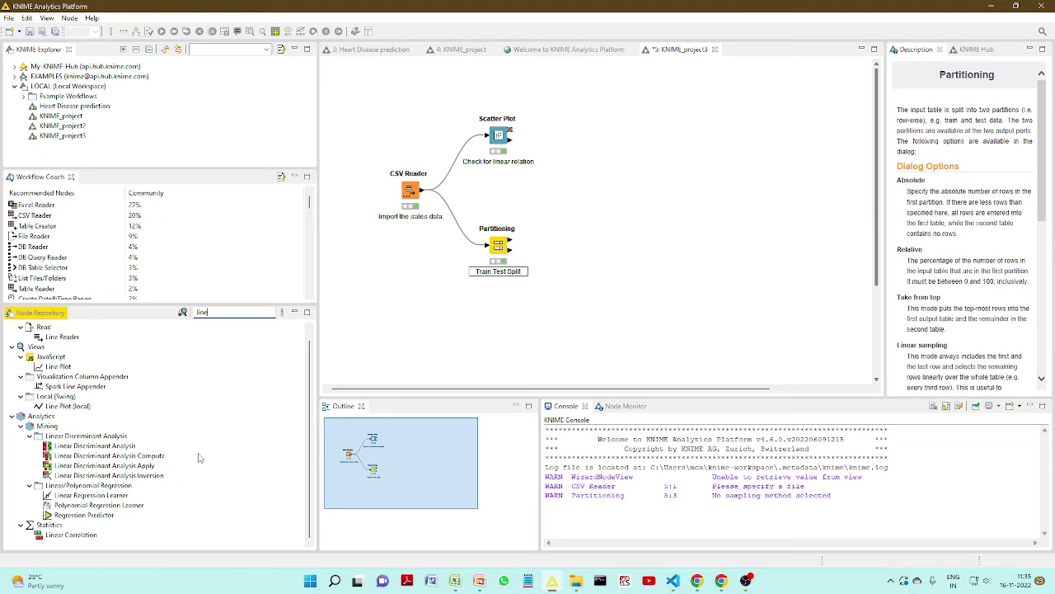
click(93, 496)
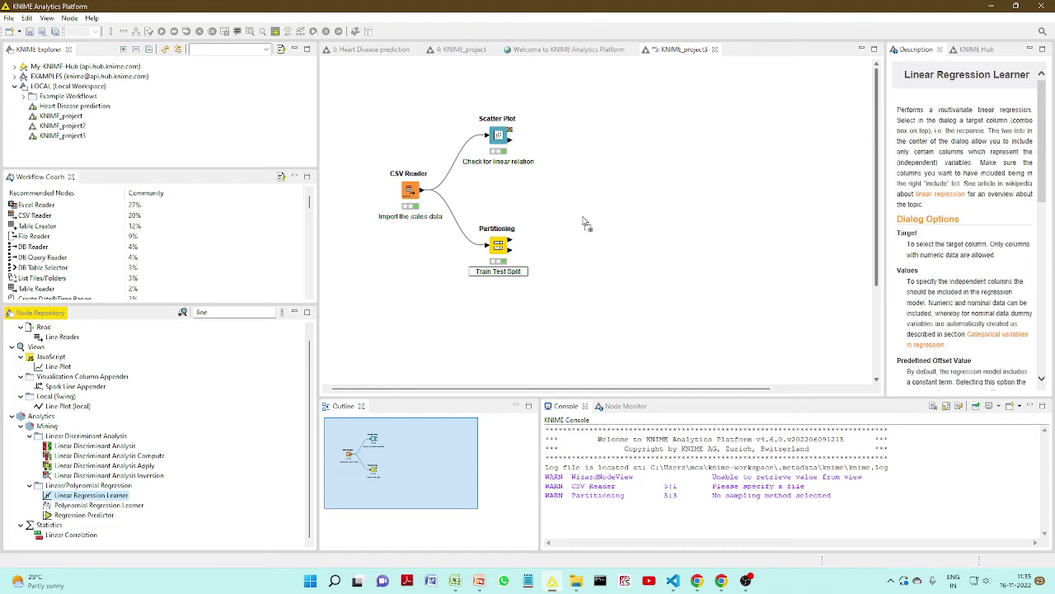
drag(583, 223, 584, 216)
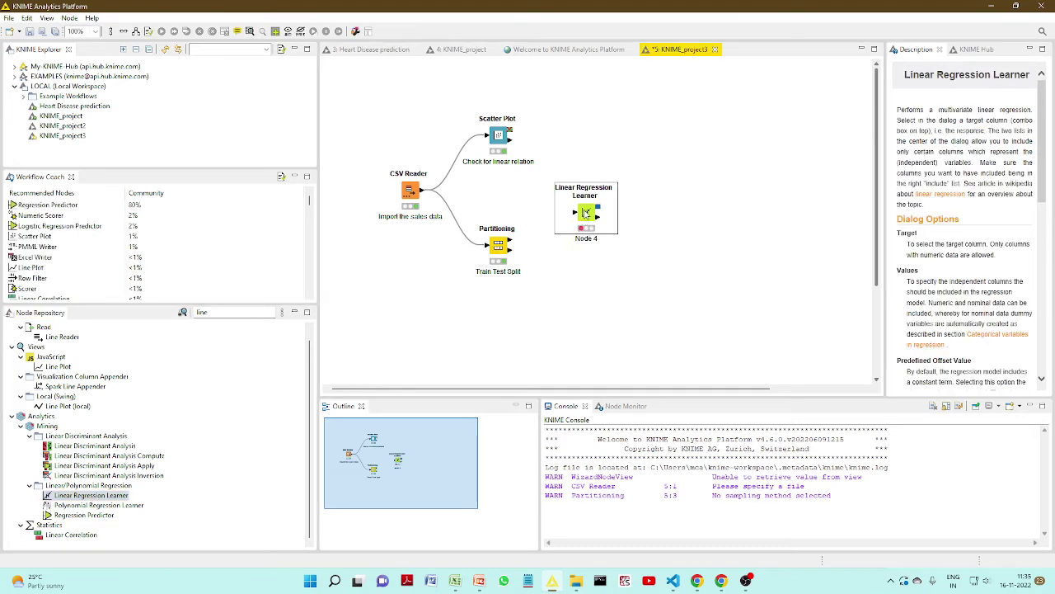
drag(586, 213, 608, 201)
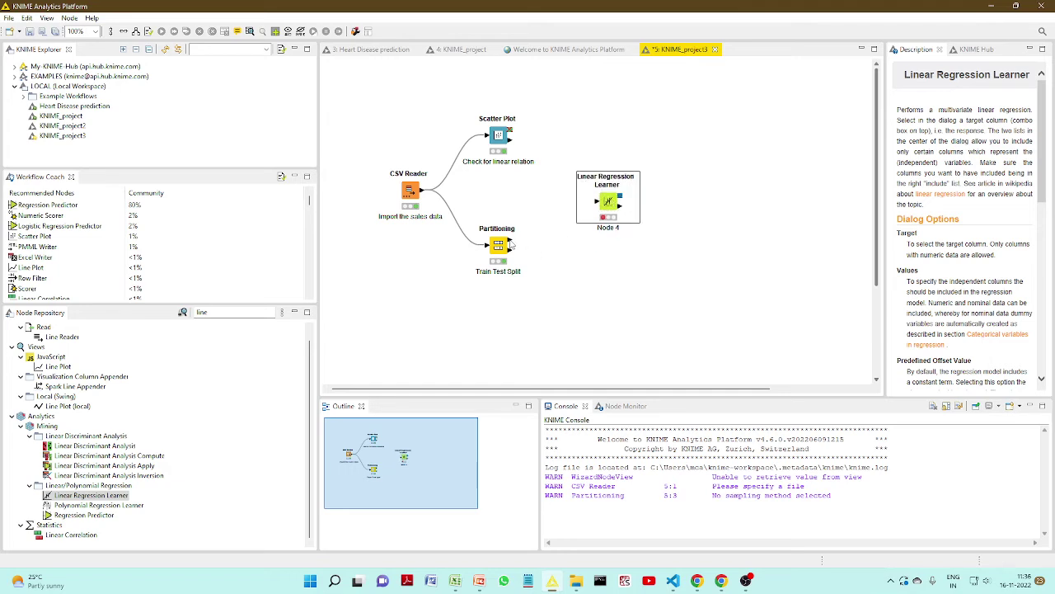
drag(512, 243, 595, 207)
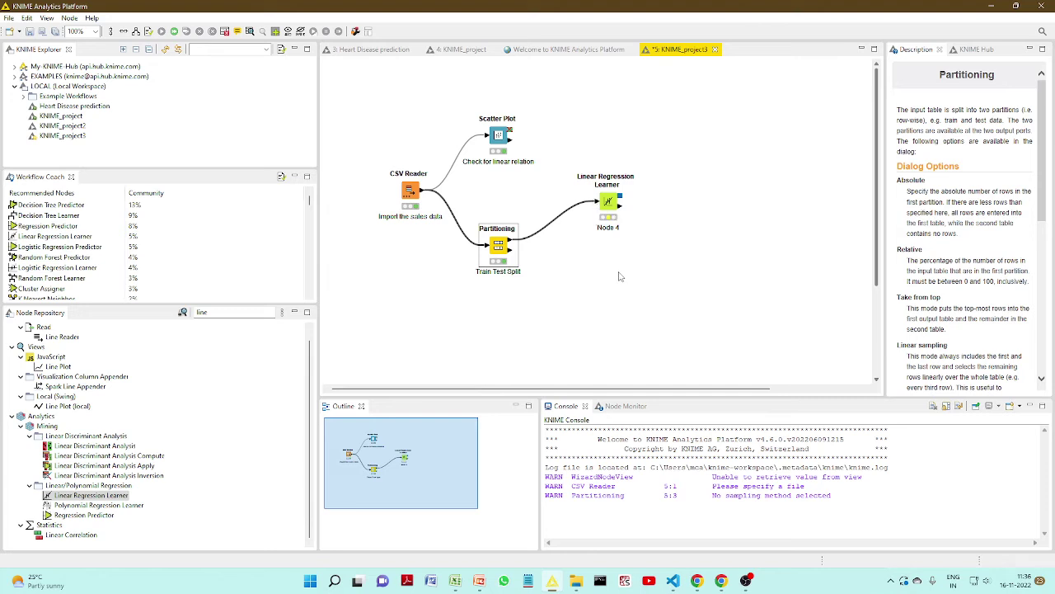
Step: Label the Linear Regression Learner node "Build a model"
click(613, 235)
double_click(613, 232)
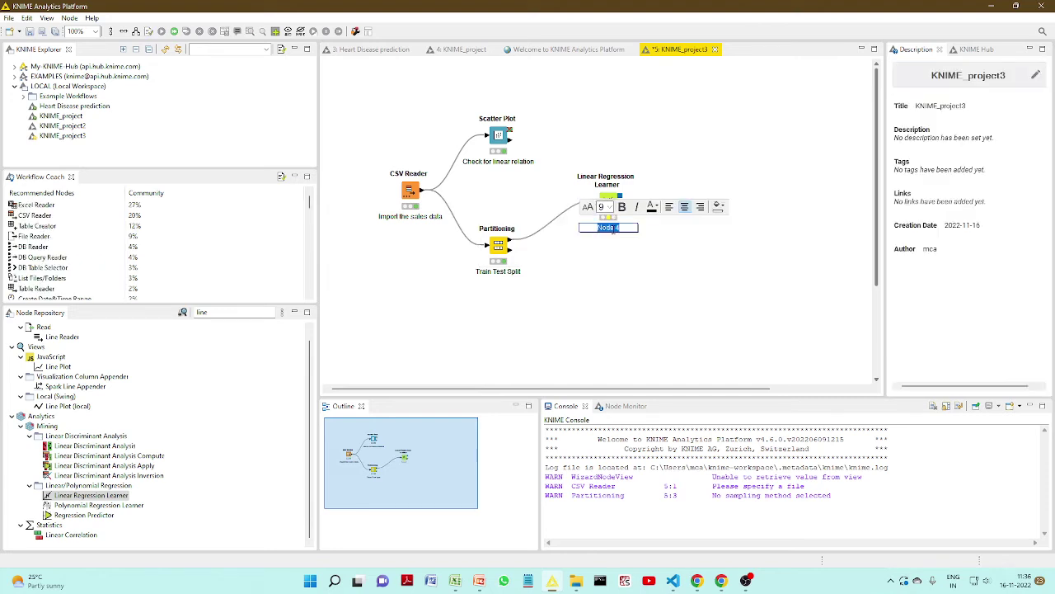
text(Build a model)
click(626, 290)
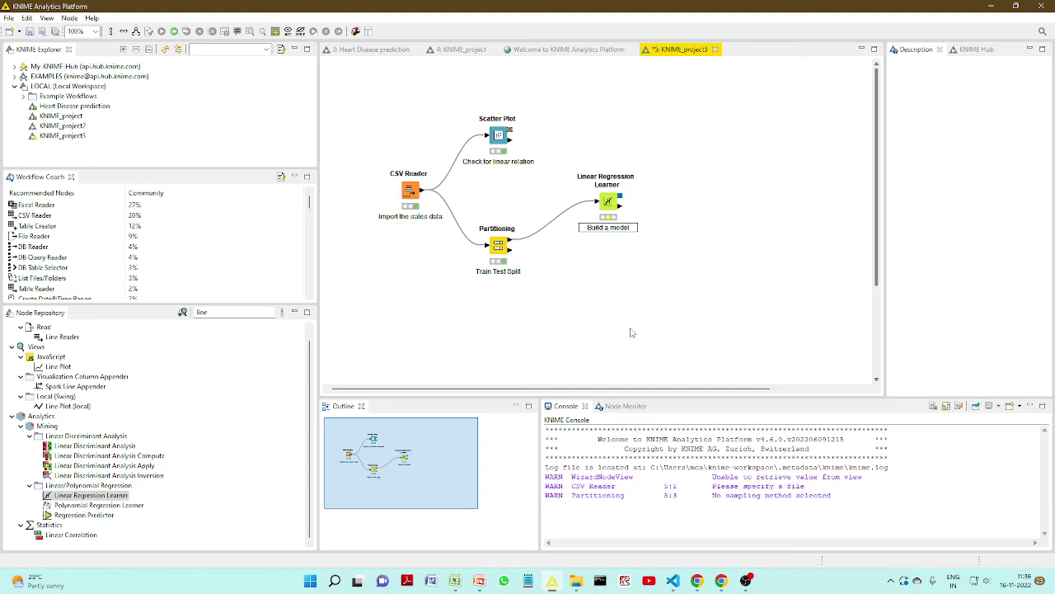
right_click(613, 202)
click(637, 206)
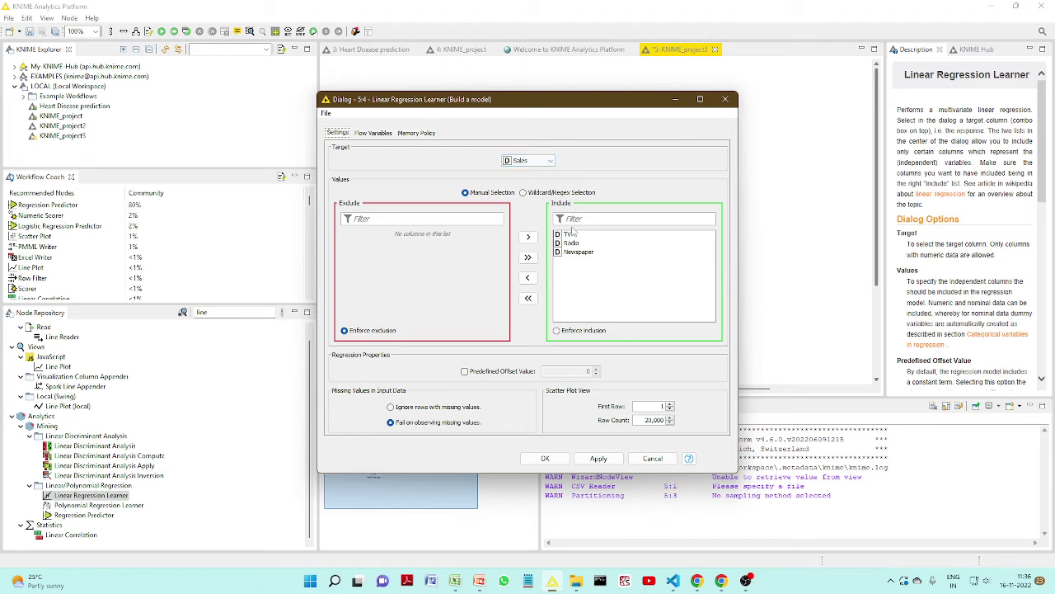
click(531, 301)
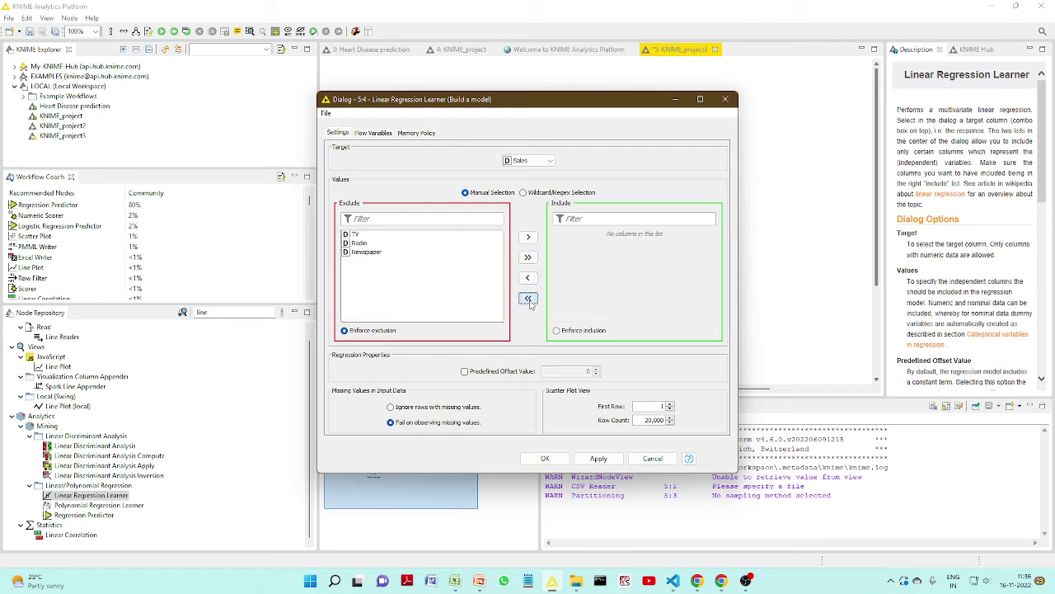
click(370, 237)
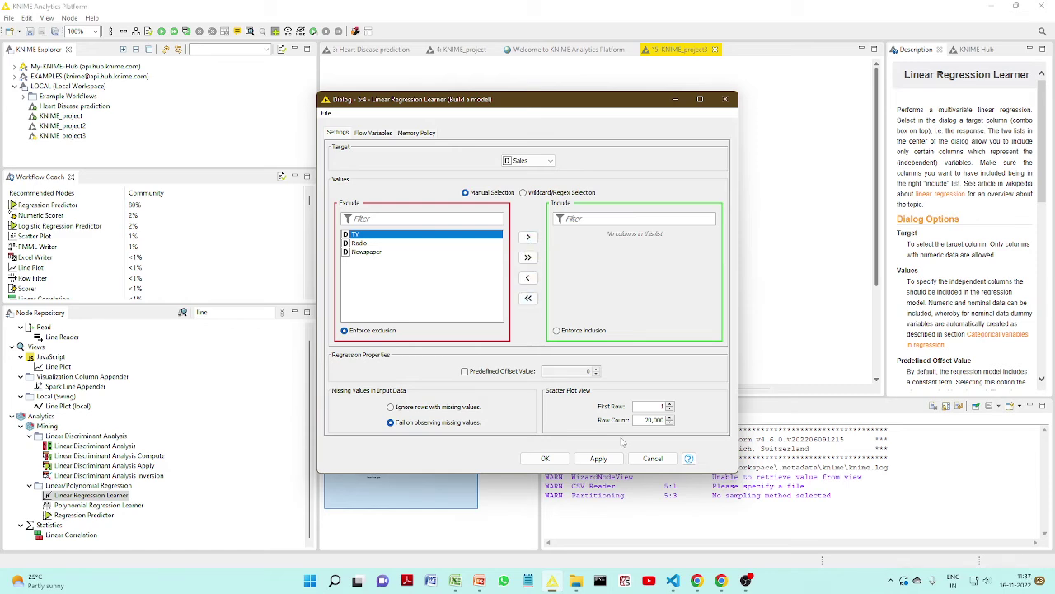
click(653, 458)
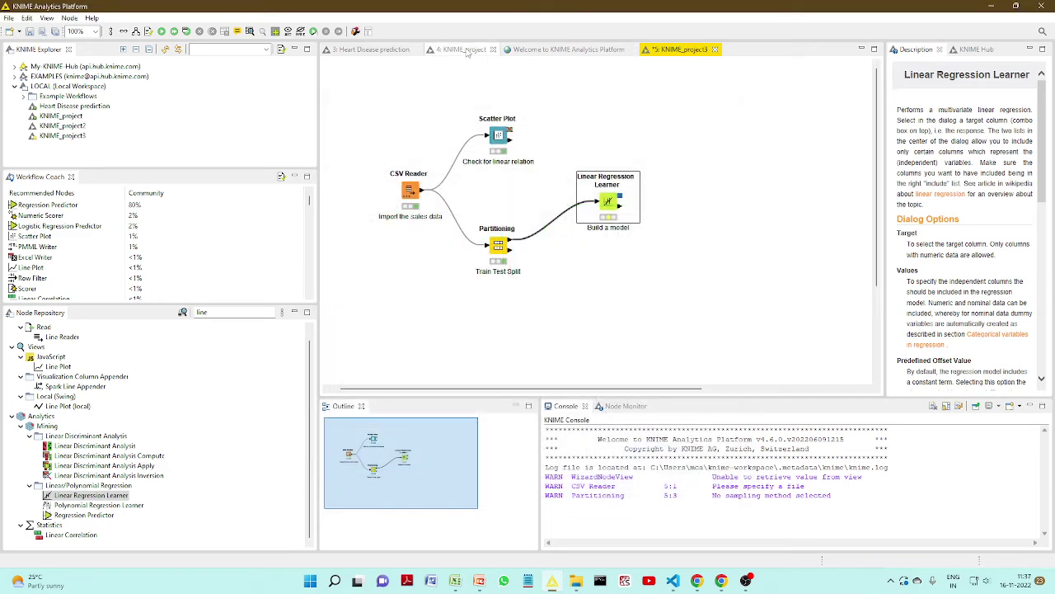
Step: Examine the target and included columns of the Linear Regression Learner in the KNIME_project reference workflow
click(467, 51)
right_click(615, 182)
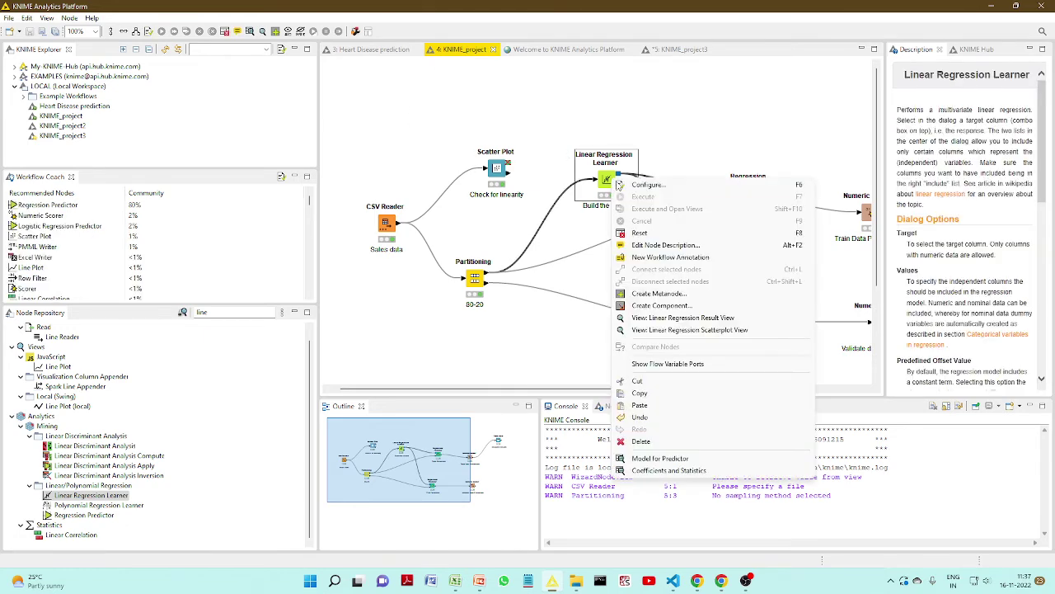
click(635, 191)
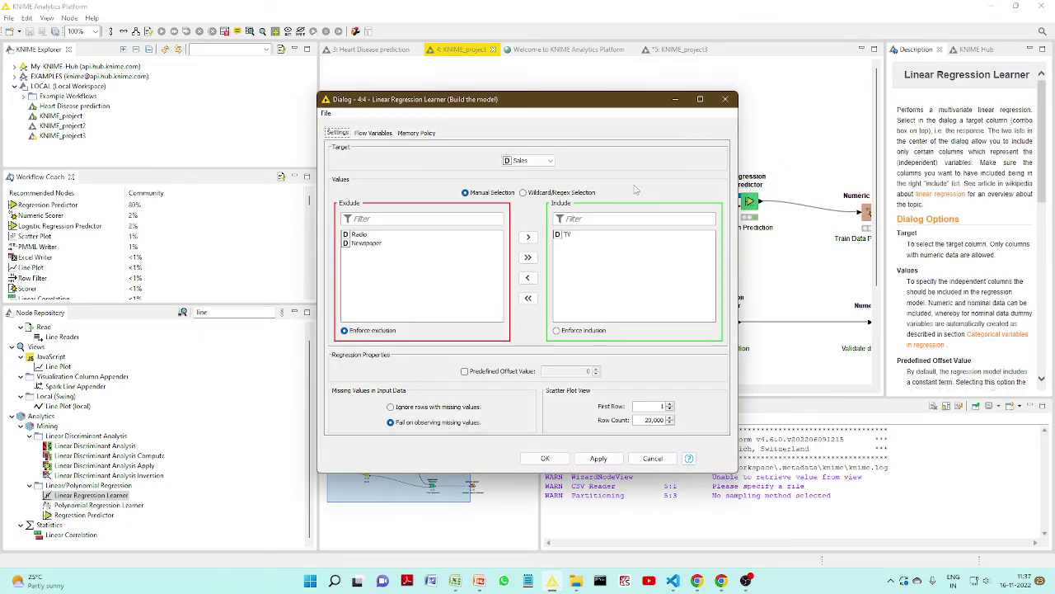
click(725, 100)
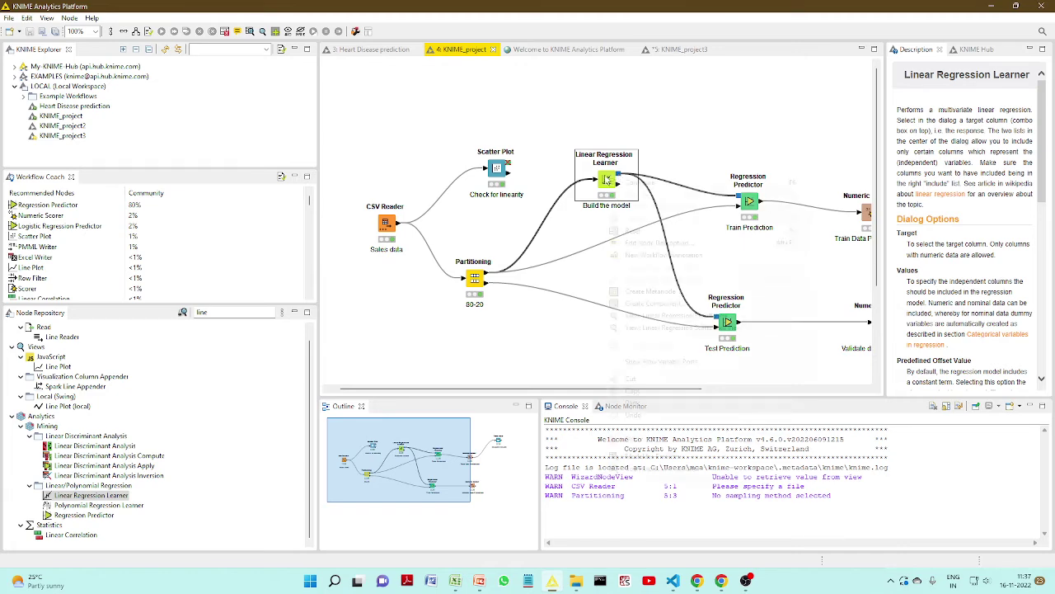
right_click(607, 177)
click(572, 254)
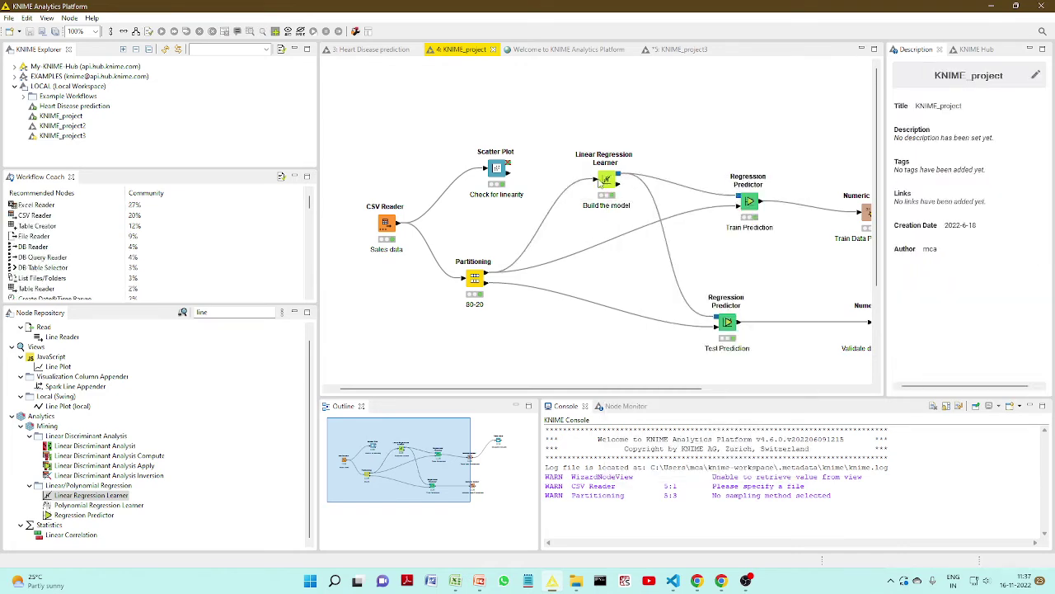
Step: Examine the Coefficients and Statistics table of the Linear Regression Learner labelled "Build the model"
click(608, 183)
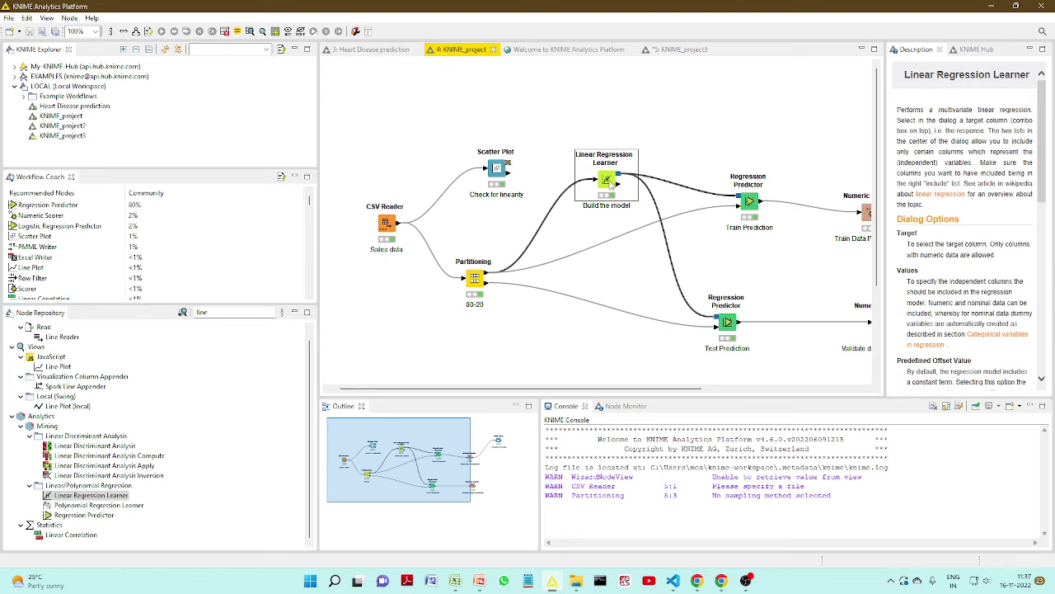
right_click(609, 183)
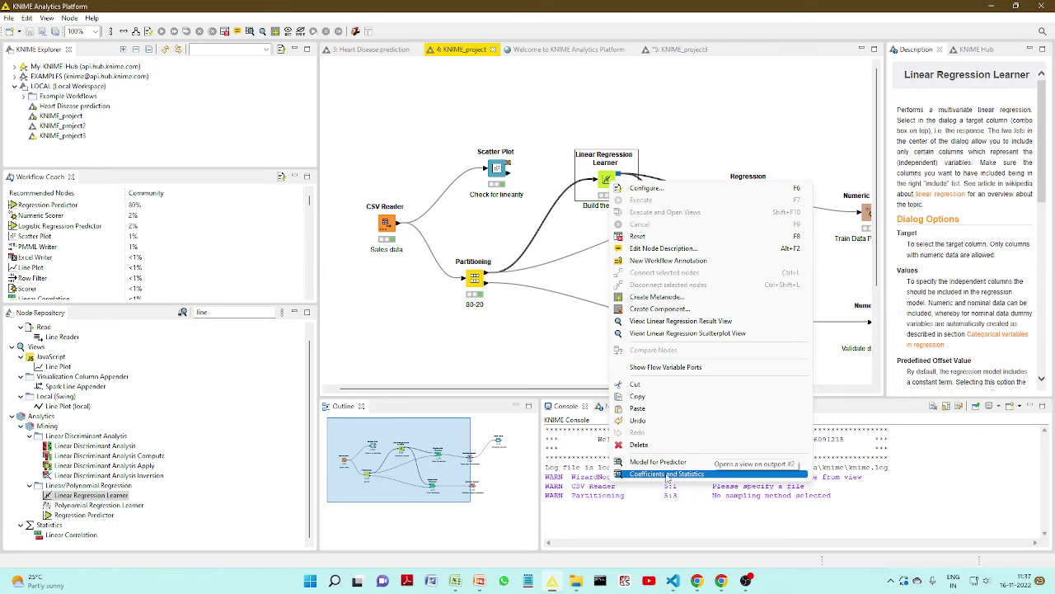
click(668, 476)
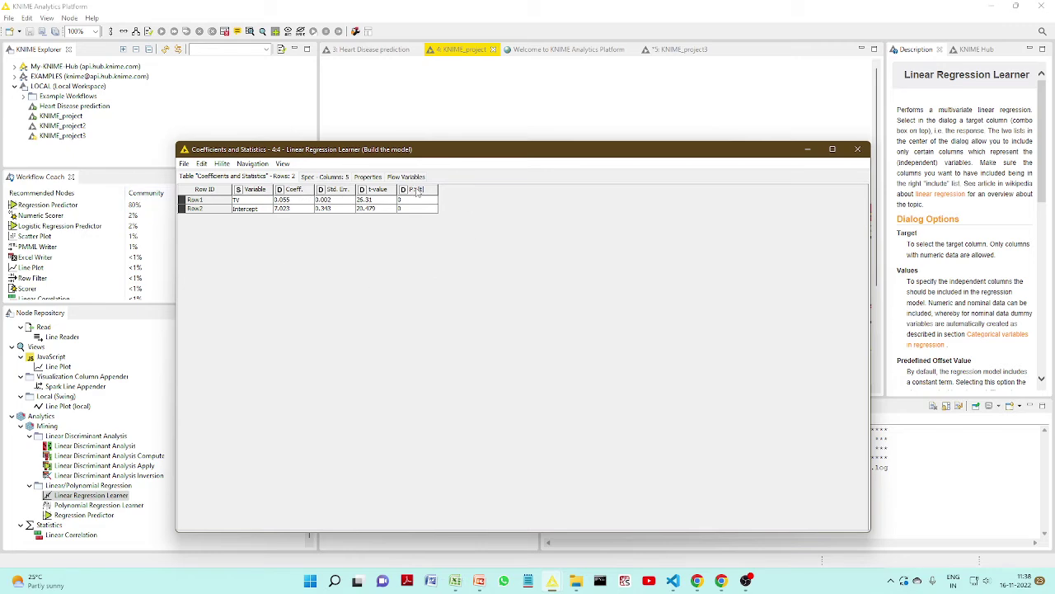
click(857, 151)
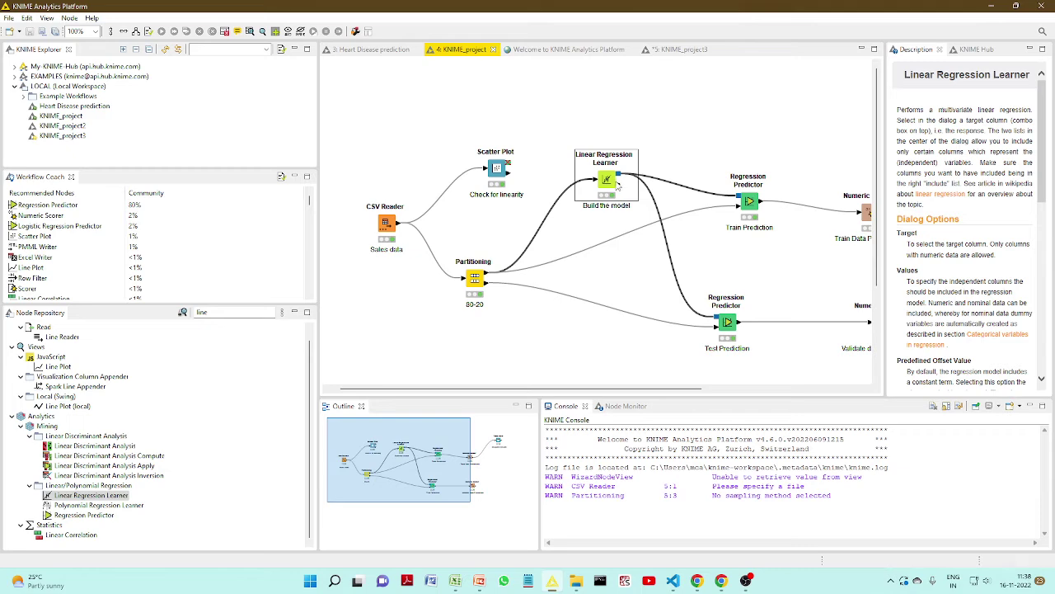
Step: Inspect the learner's Model for Predictor output, looking into its GeneralRegressionModel and DataDictionary entries
right_click(616, 185)
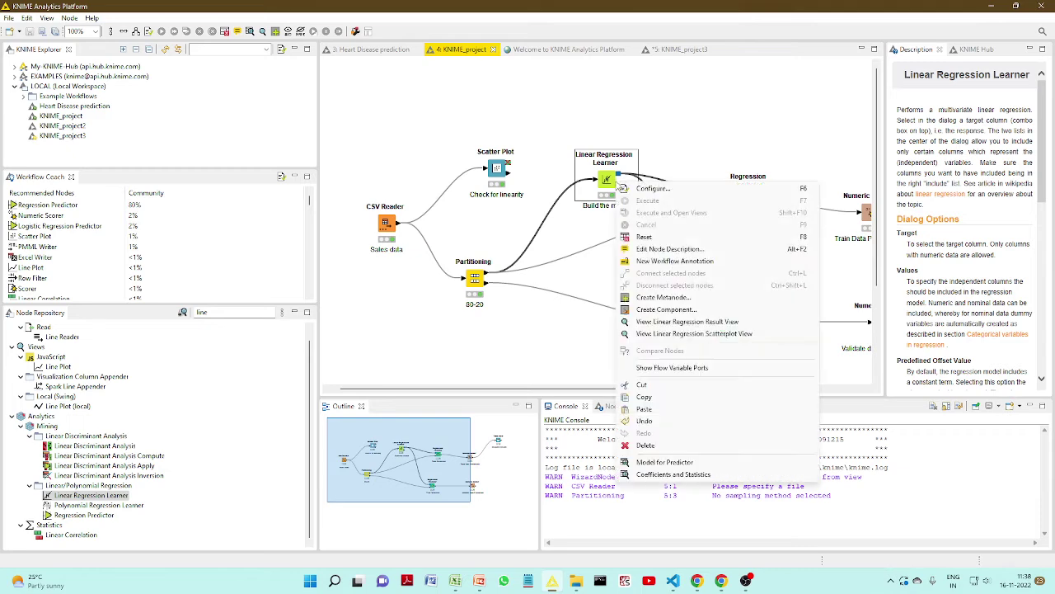
click(689, 463)
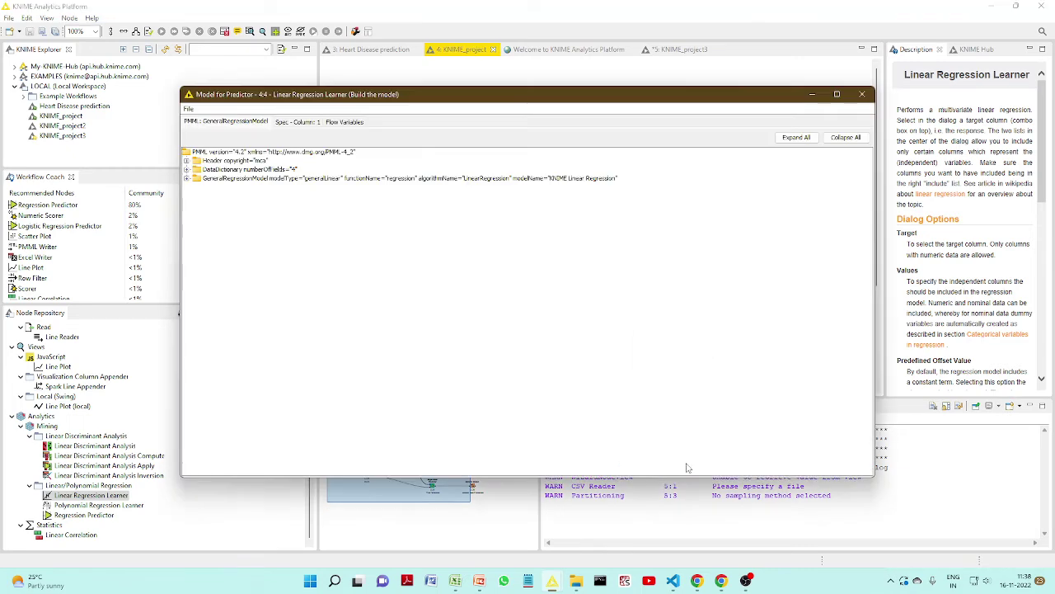
click(187, 178)
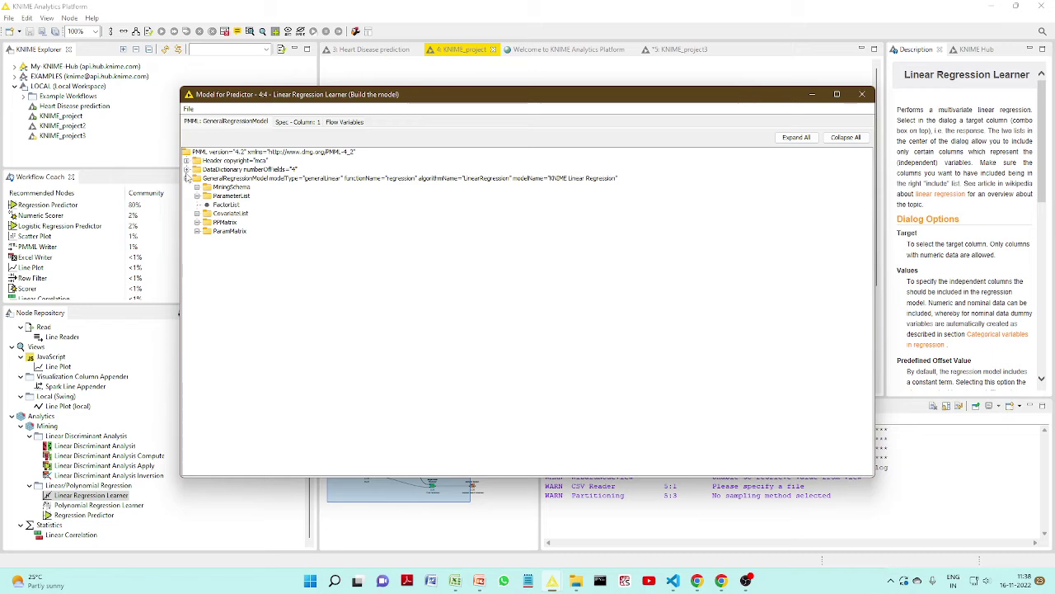
click(186, 169)
click(186, 169)
click(862, 95)
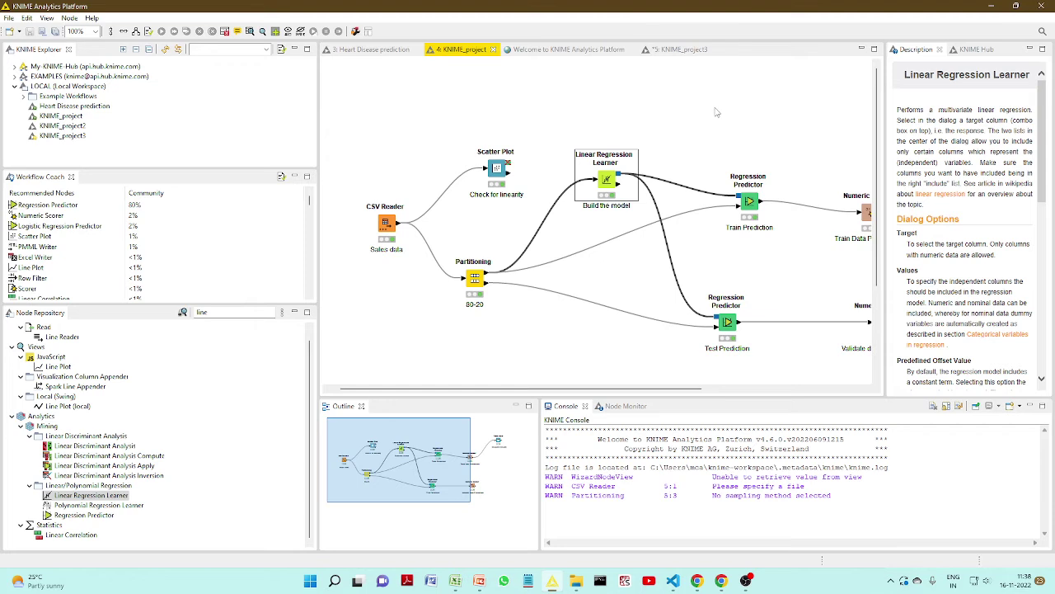
Step: Review the Linear Regression Learner's Coefficients and Statistics output once more and close it
right_click(625, 186)
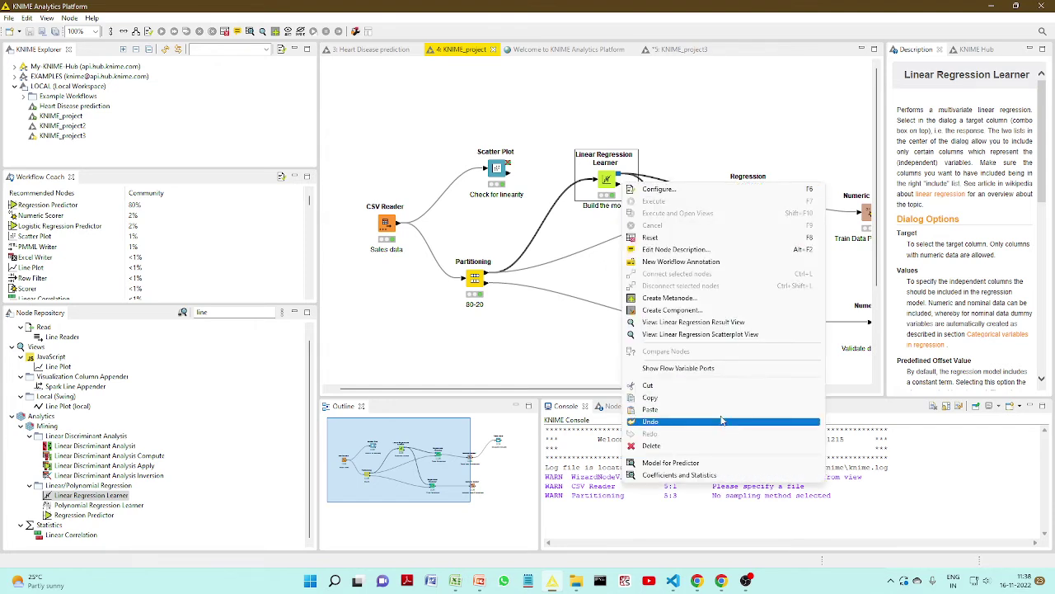
click(691, 475)
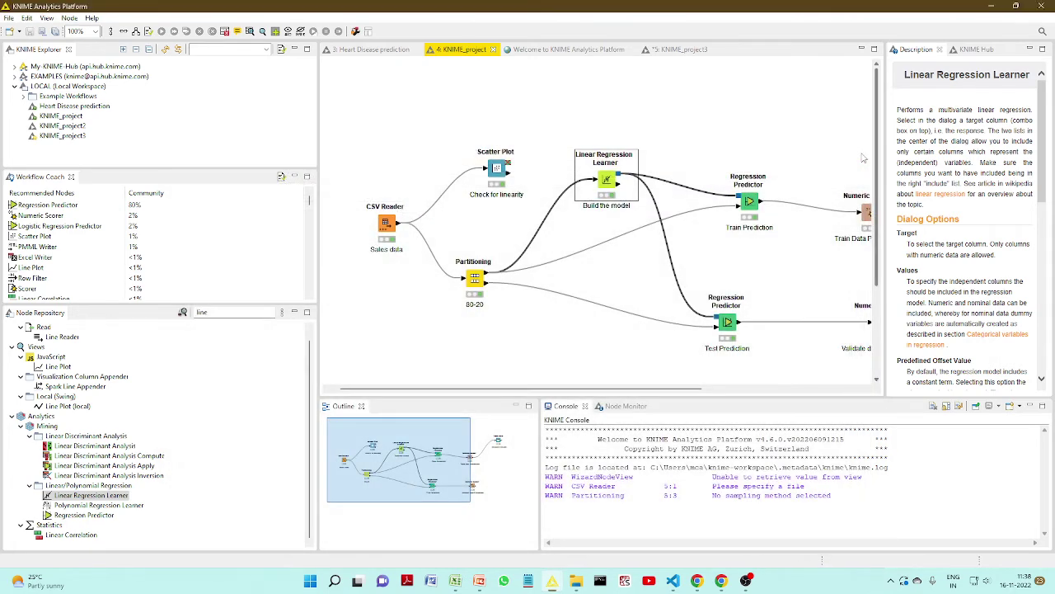
click(859, 150)
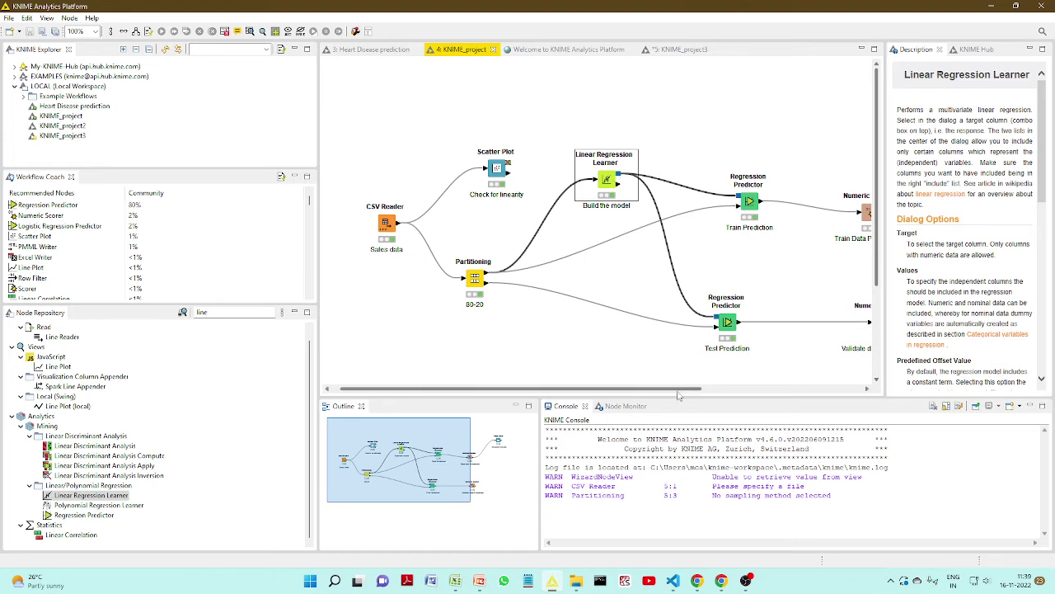
Step: Check the prediction column settings of the Regression Predictor labelled "Train Prediction" and leave them as they are
drag(677, 390, 772, 391)
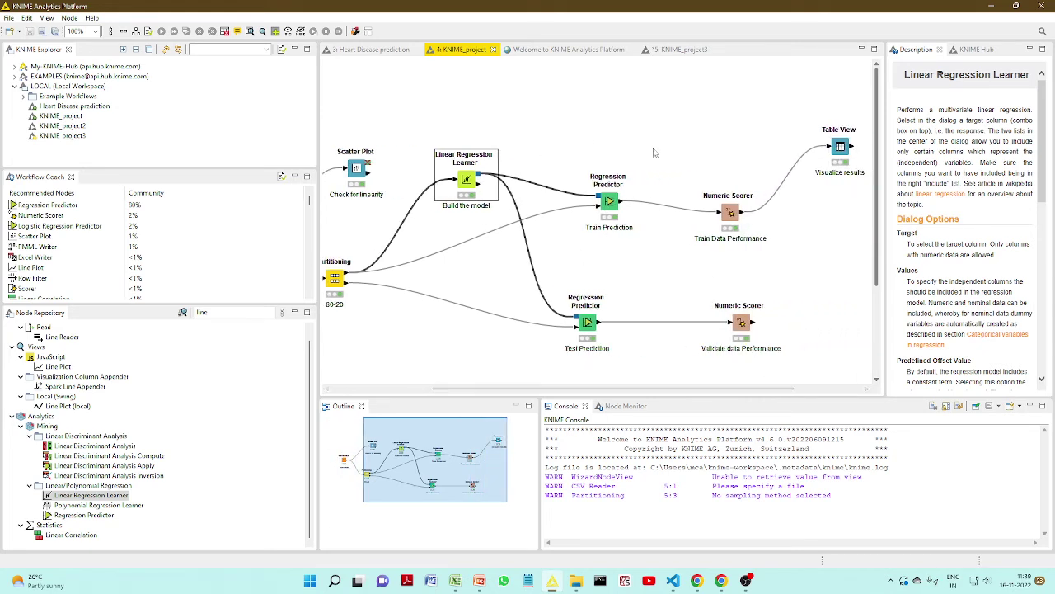
right_click(615, 202)
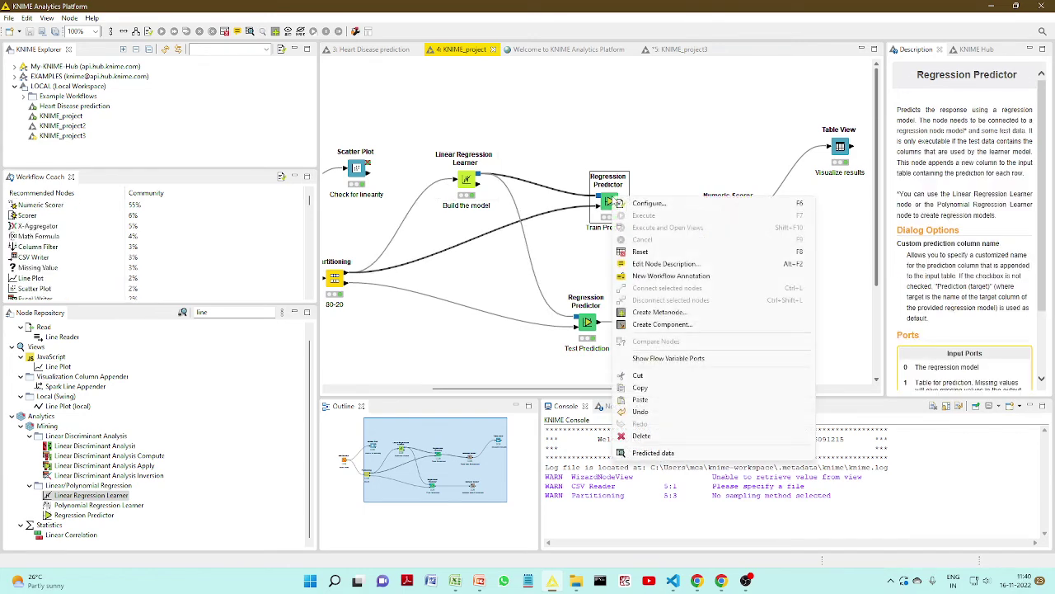
click(629, 208)
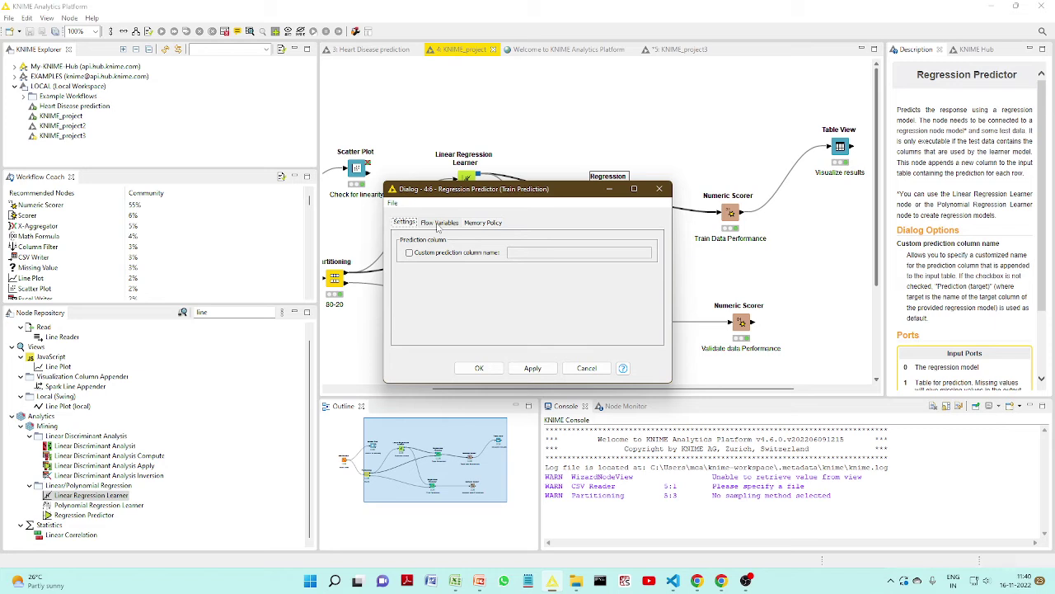
click(586, 369)
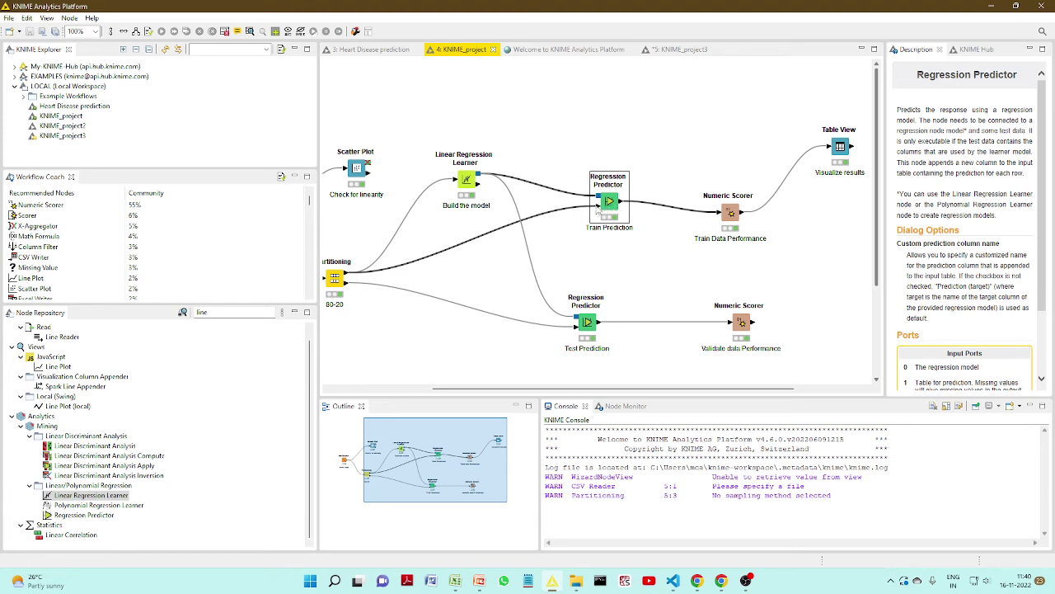
Step: Compare Sales with the Prediction (Sales) column across the predicted data of the Train Prediction node, widening that column to read its header
mouse_move(619, 207)
right_click(609, 202)
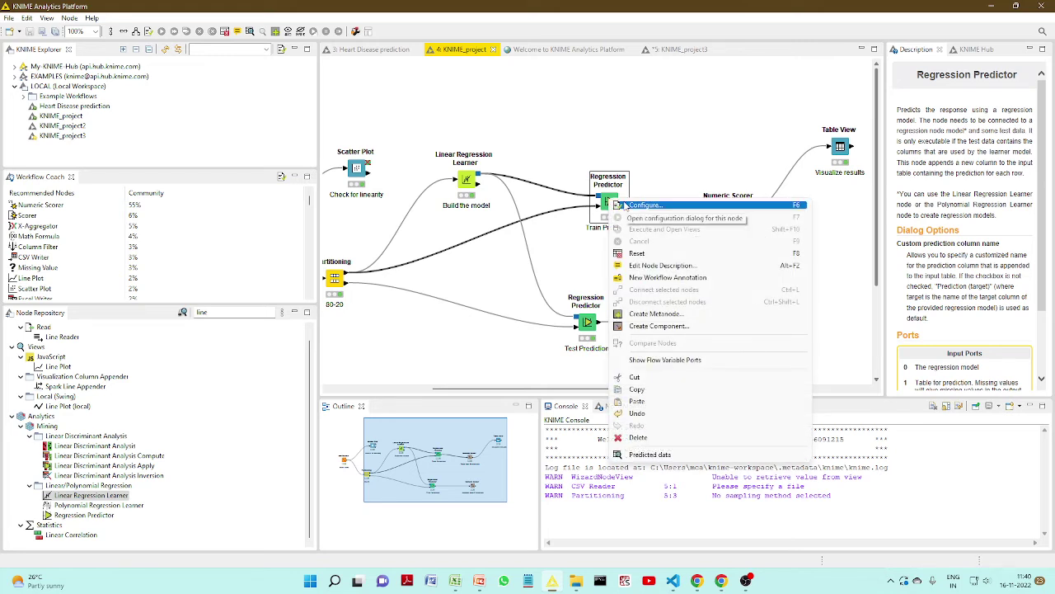
click(620, 198)
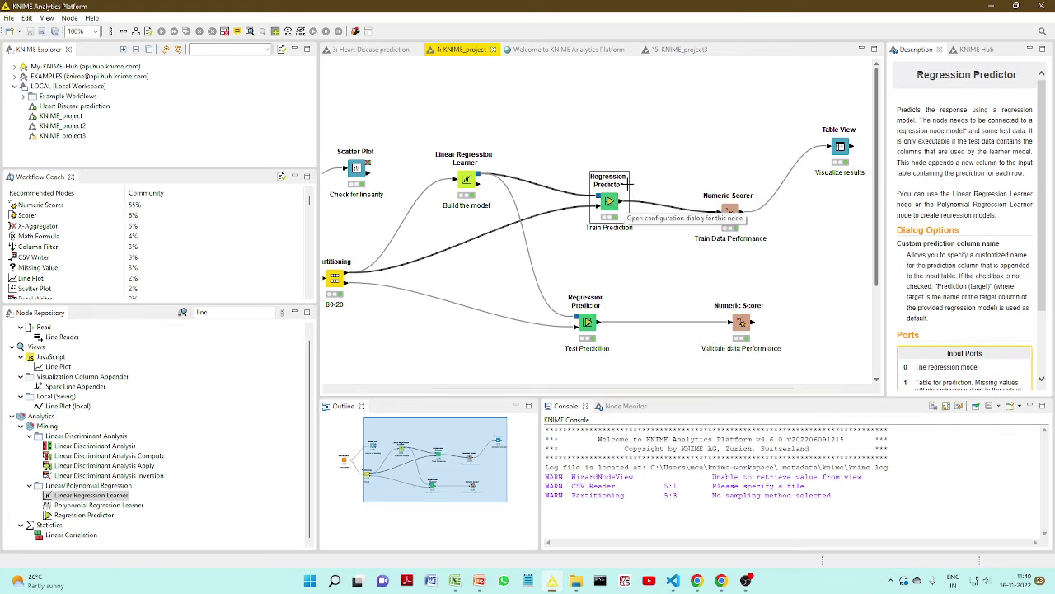
right_click(616, 202)
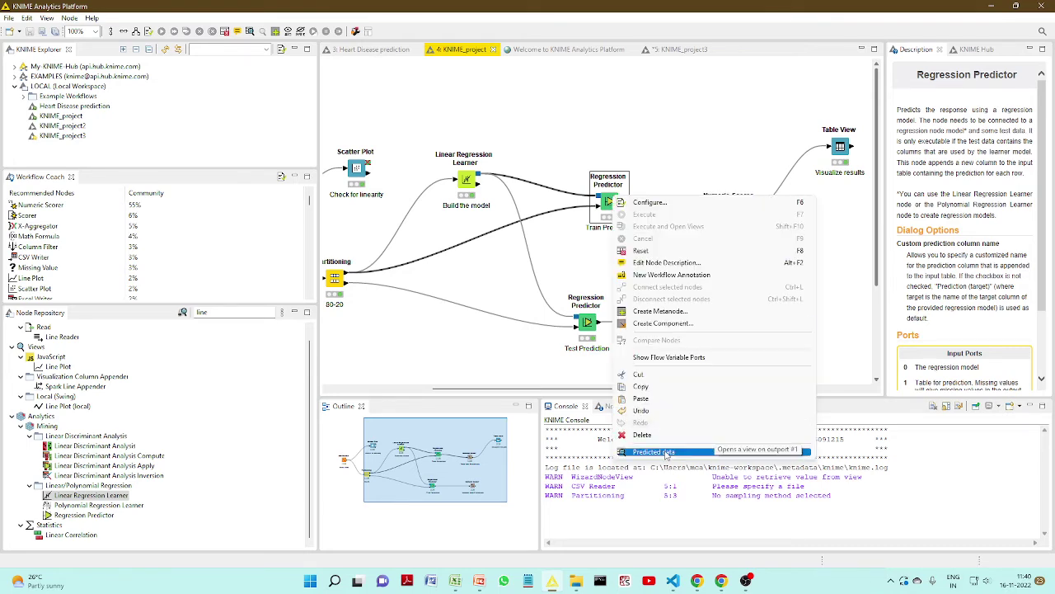
click(664, 451)
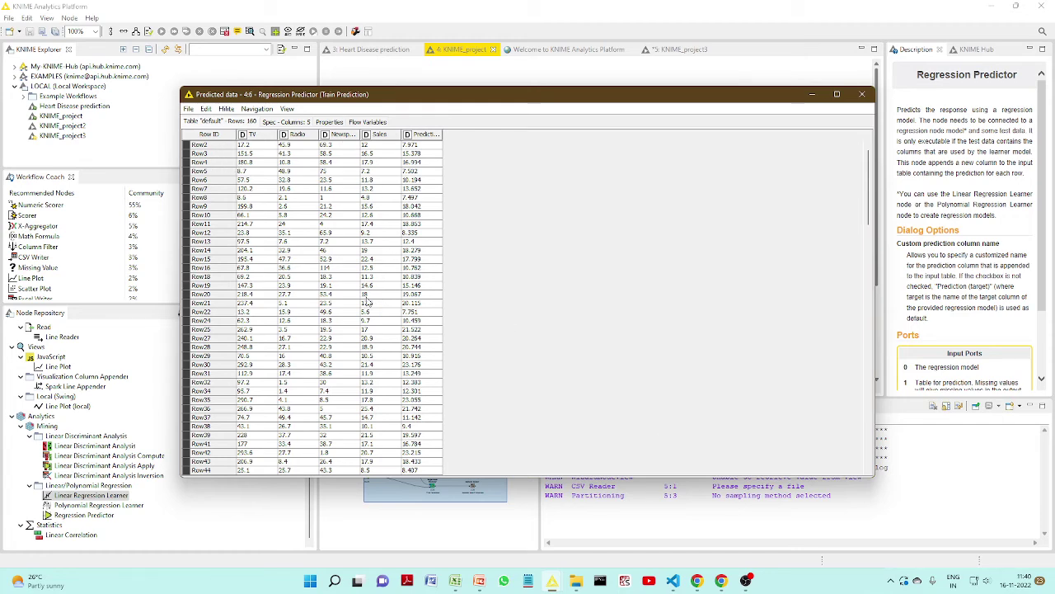
scroll(333, 271, down, 1)
scroll(332, 270, up, 1)
drag(442, 134, 476, 137)
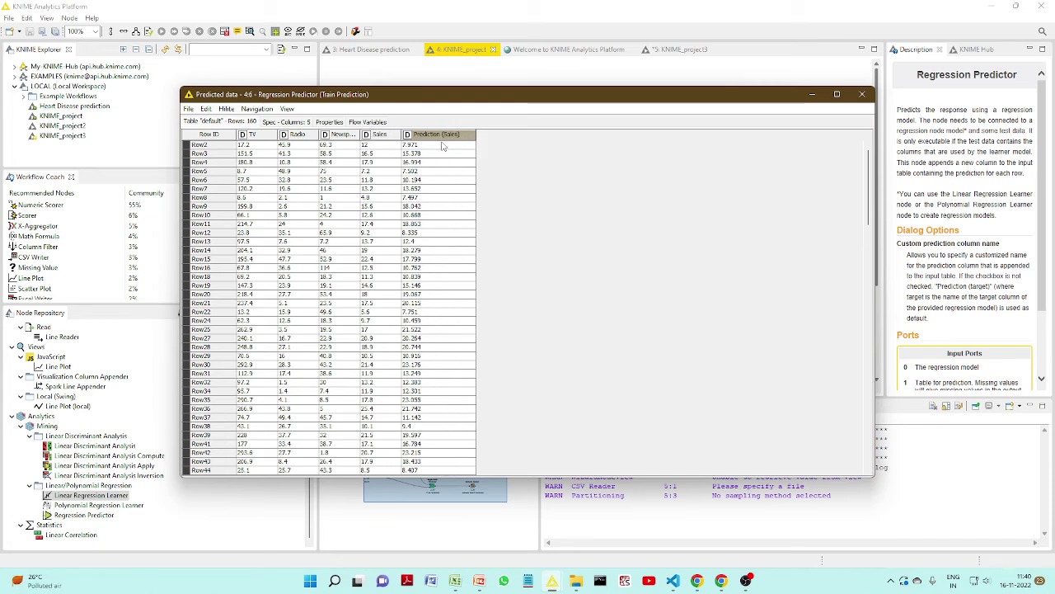
scroll(456, 165, down, 15)
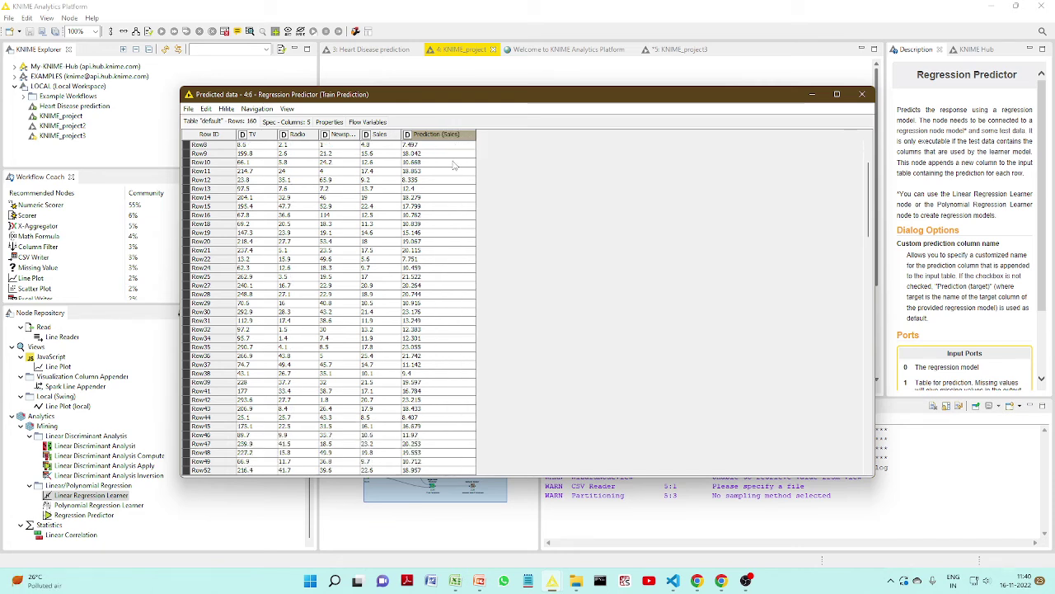
scroll(454, 165, down, 20)
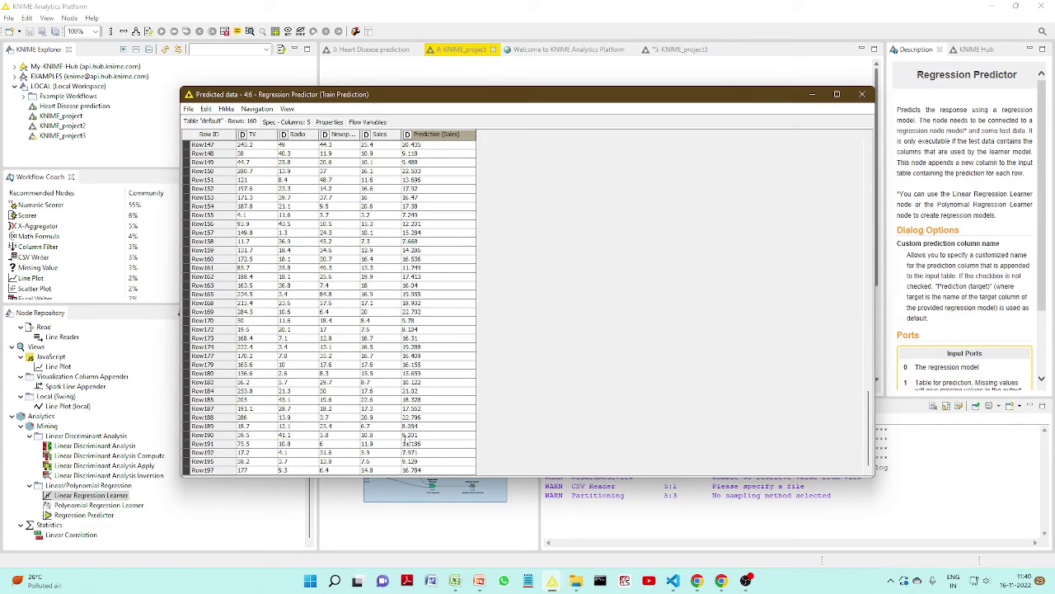
click(863, 94)
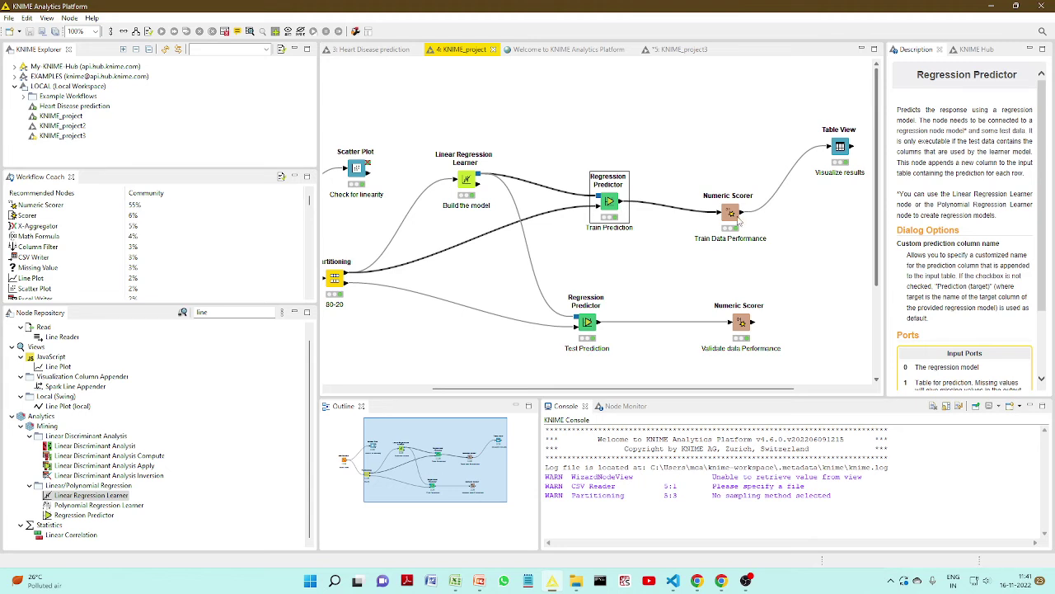
click(804, 227)
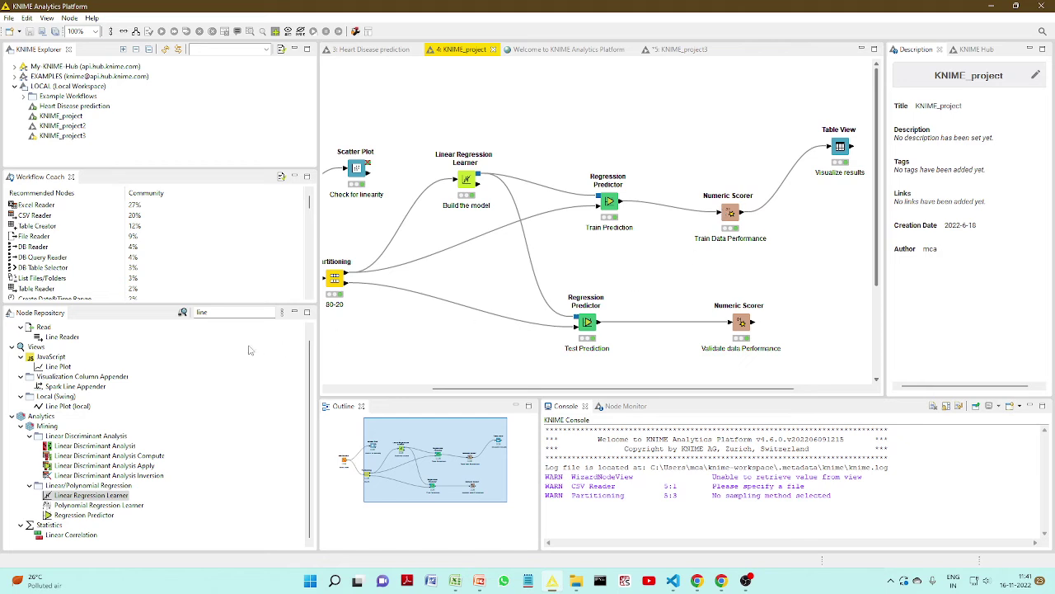
Step: Search the node repository for "scor" to locate the Numeric Scorer node
double_click(202, 313)
key(BackSpace)
text(scorrer)
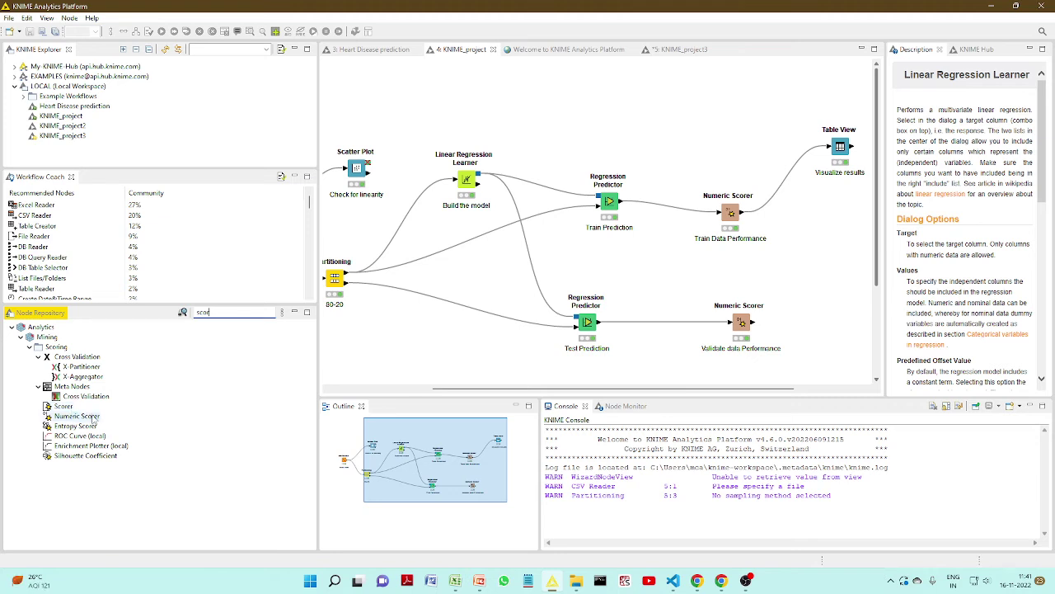
click(643, 245)
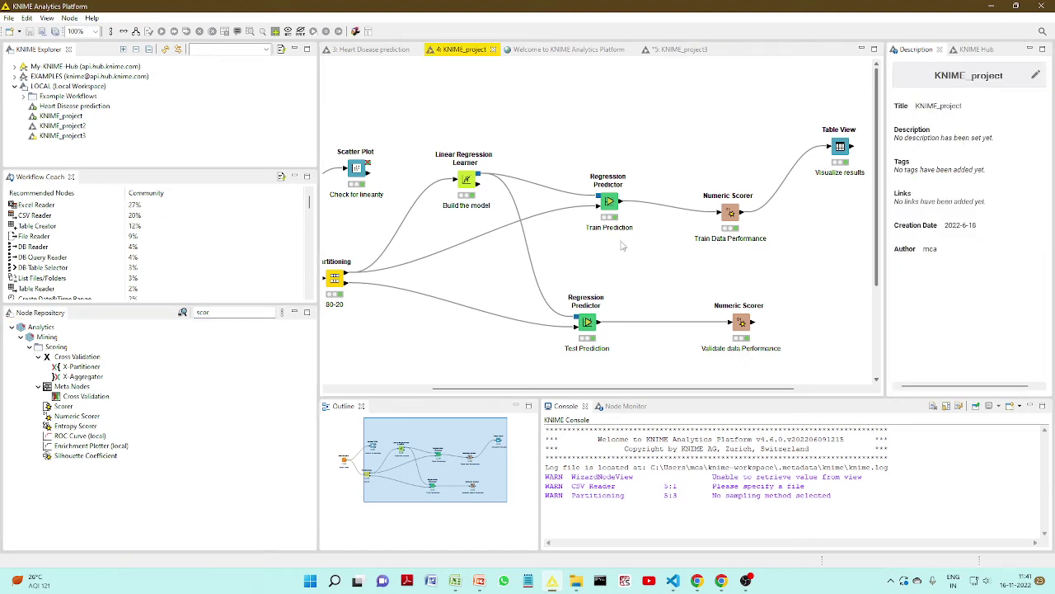
Step: Examine the Statistics output of the "Train Data Performance" Numeric Scorer, widening the Row ID column to read the full metric names
mouse_move(625, 205)
click(731, 214)
right_click(731, 215)
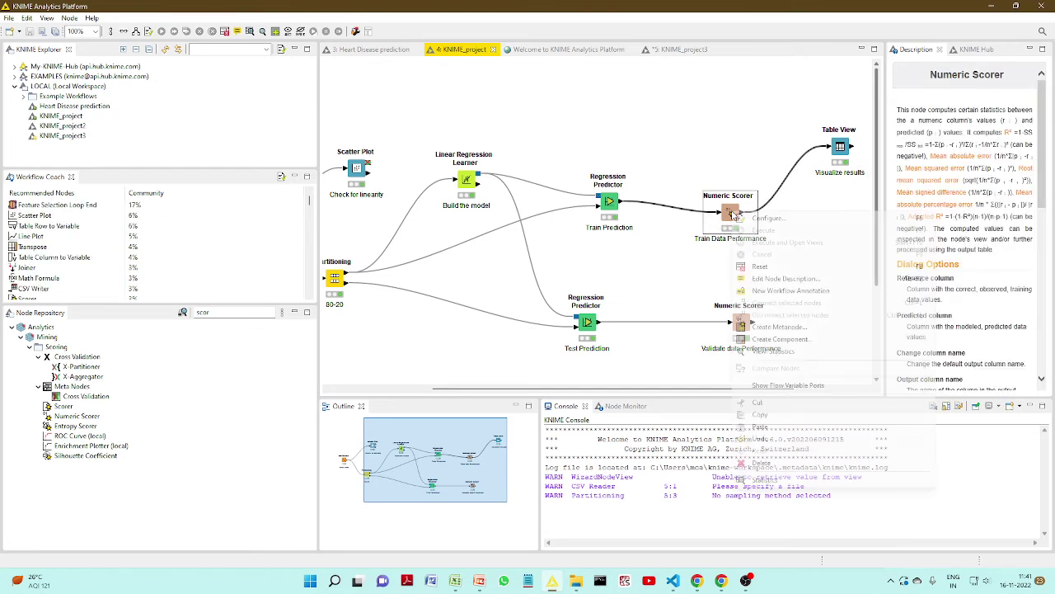
click(684, 243)
right_click(731, 217)
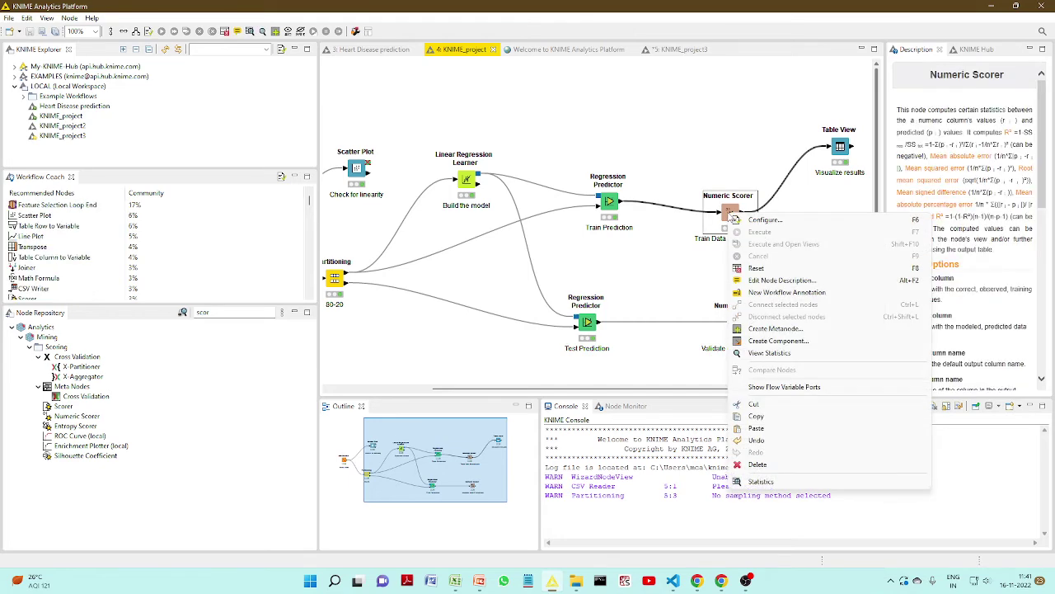
click(752, 484)
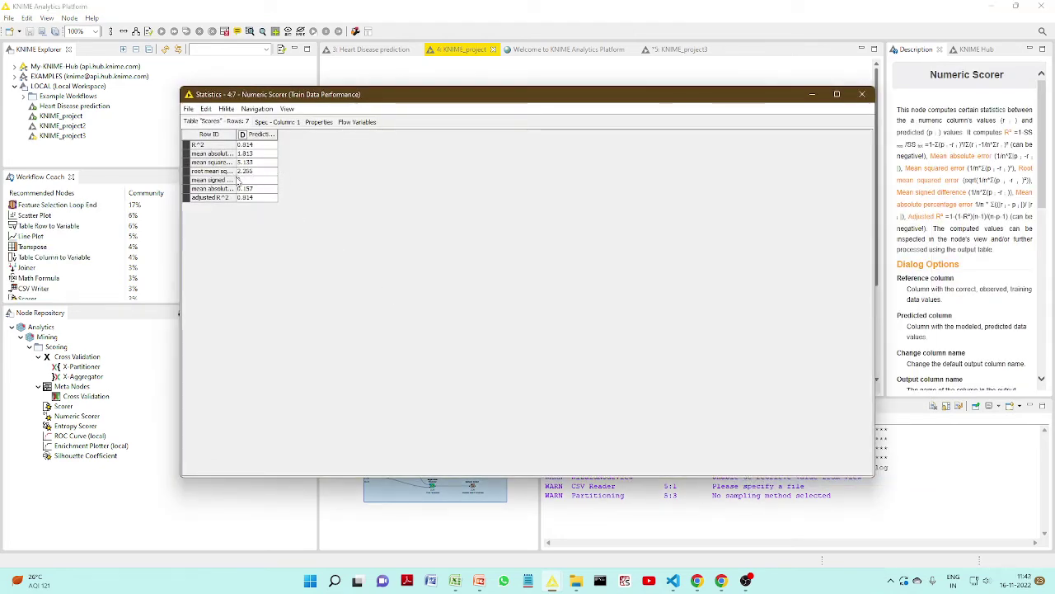
drag(236, 134, 286, 129)
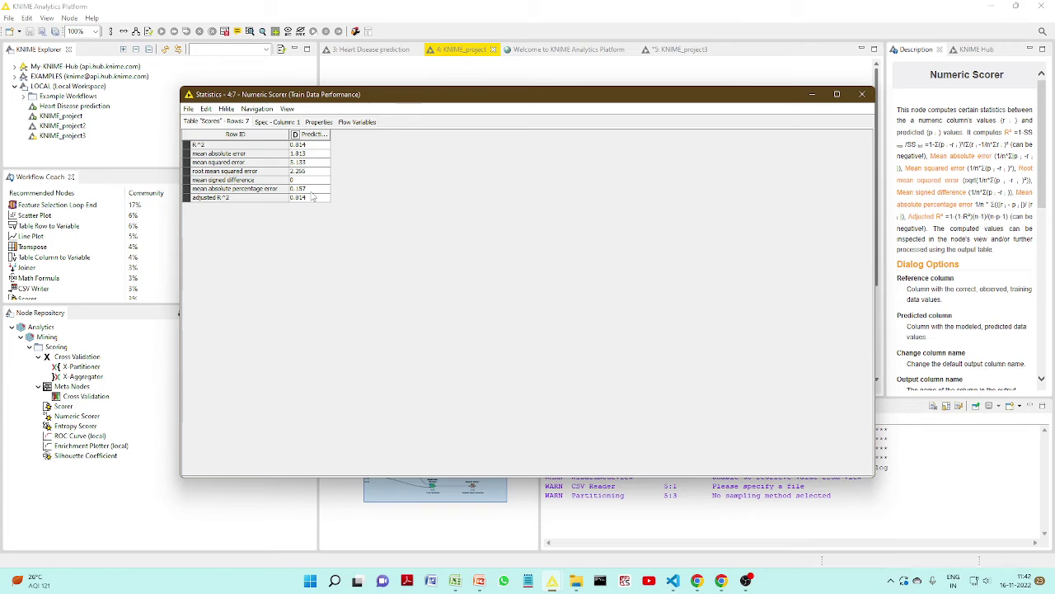
click(874, 86)
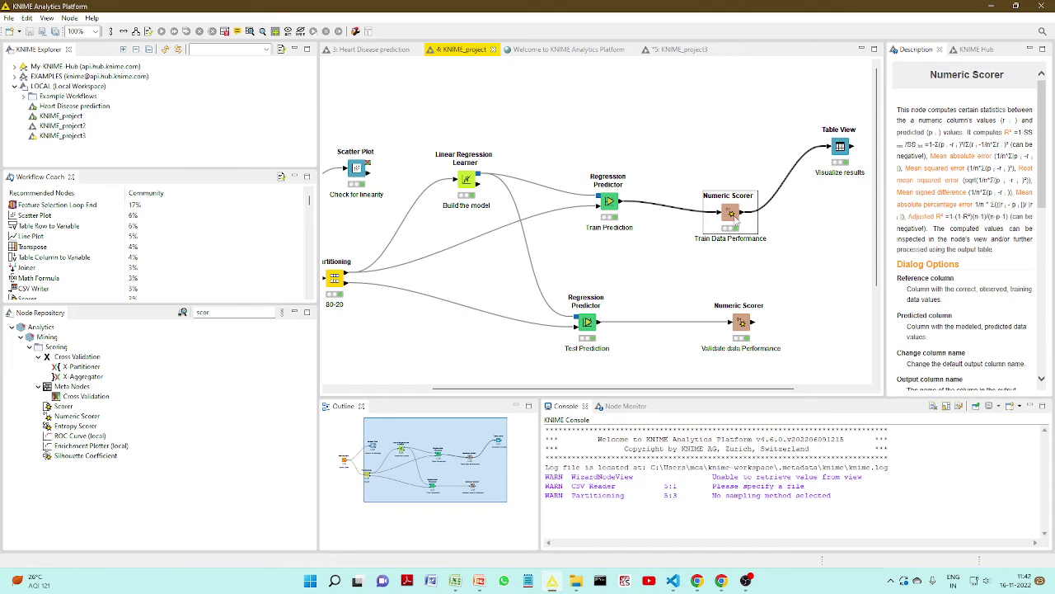
right_click(734, 216)
click(780, 174)
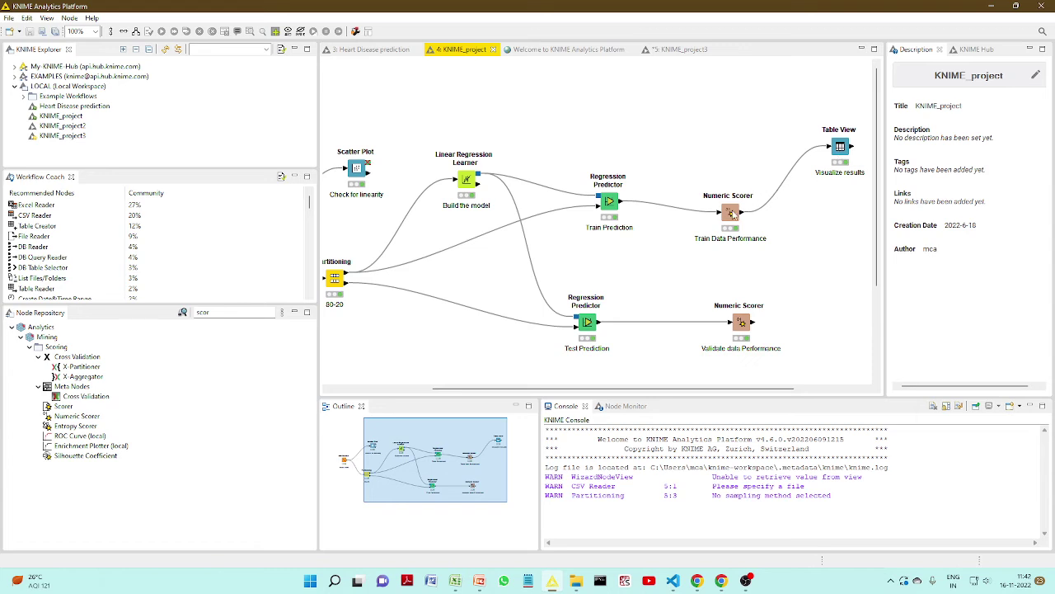
Step: View the input data and view selection table of the Table View node labelled "Visualize results"
right_click(849, 154)
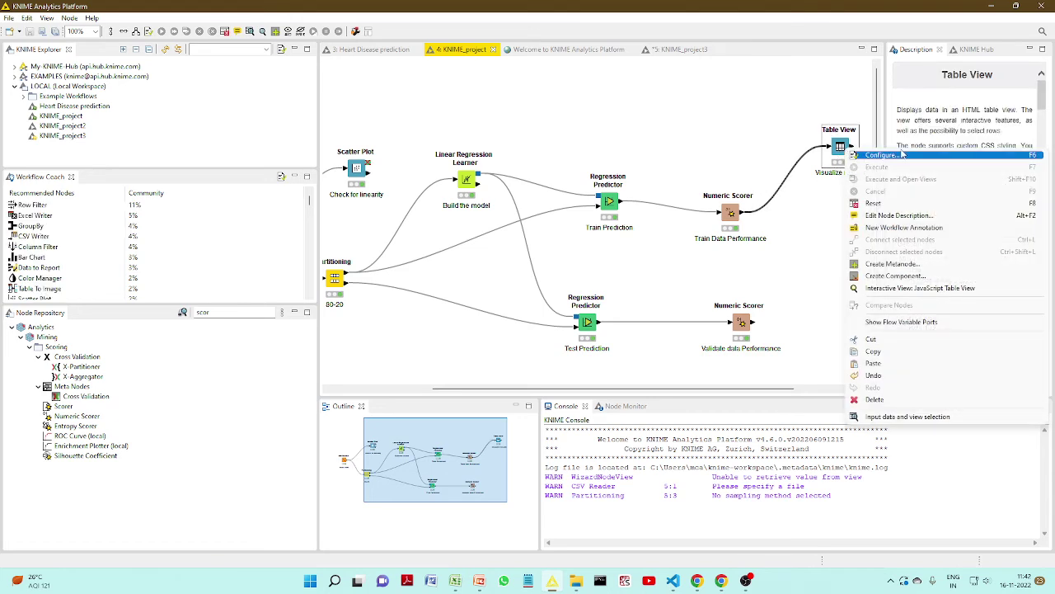
click(866, 417)
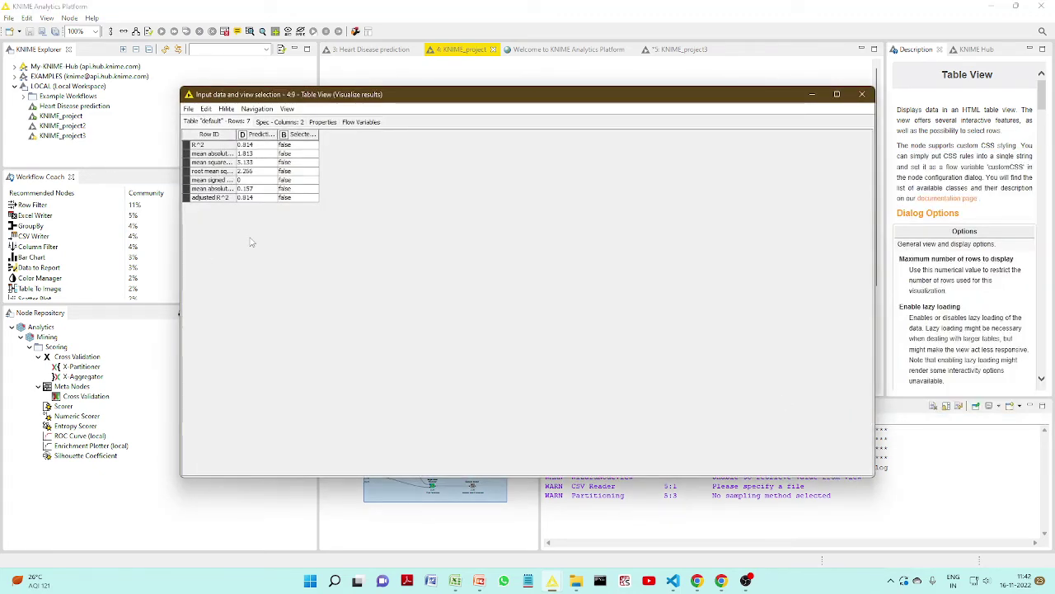
click(861, 96)
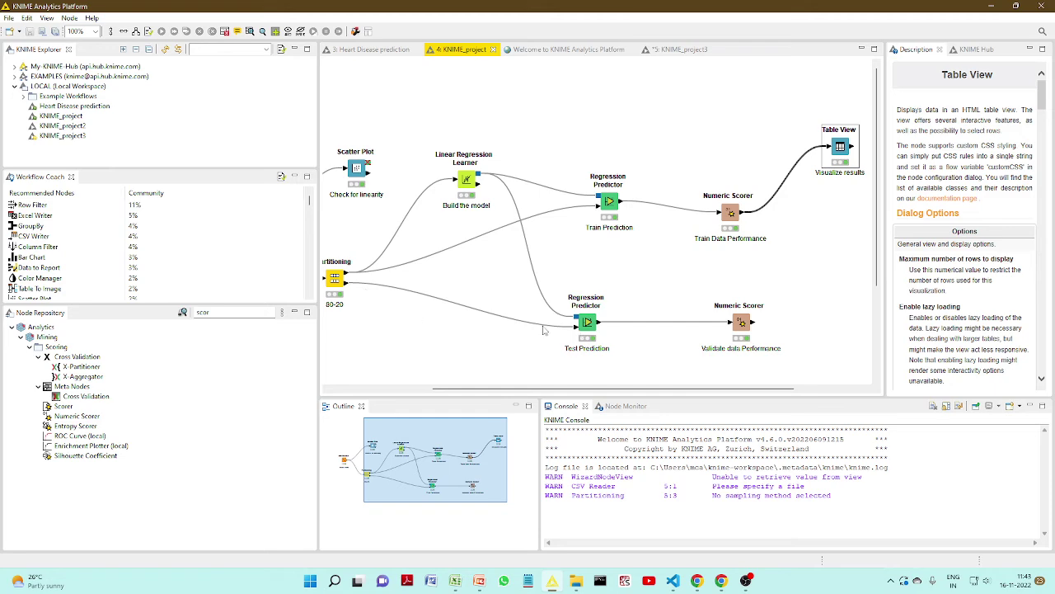
Step: Examine the Statistics output of the "Validate data Performance" Numeric Scorer, widening the Row ID column to read the full metric names
right_click(742, 326)
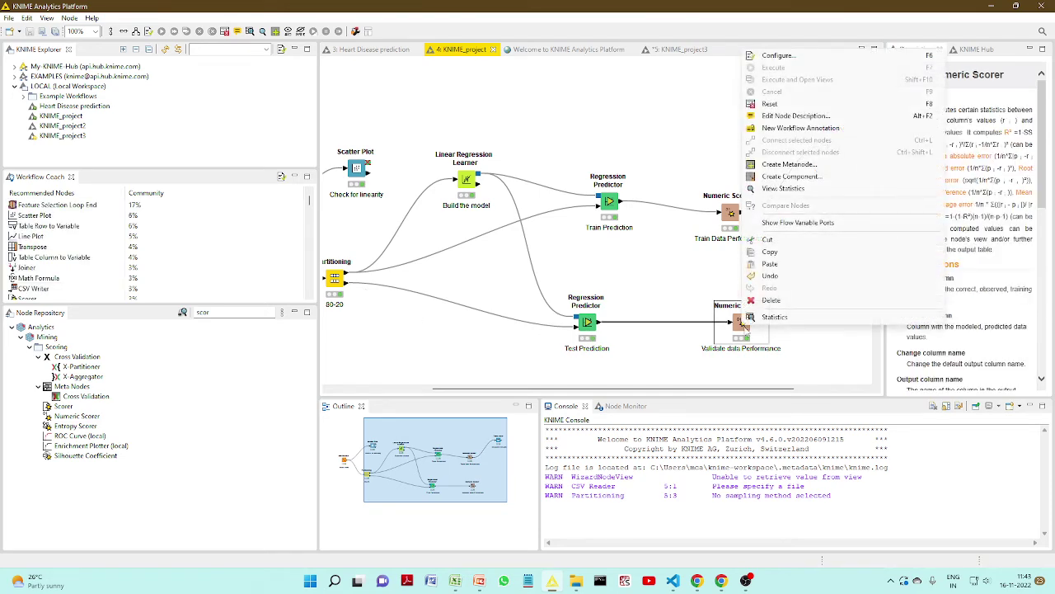
click(772, 327)
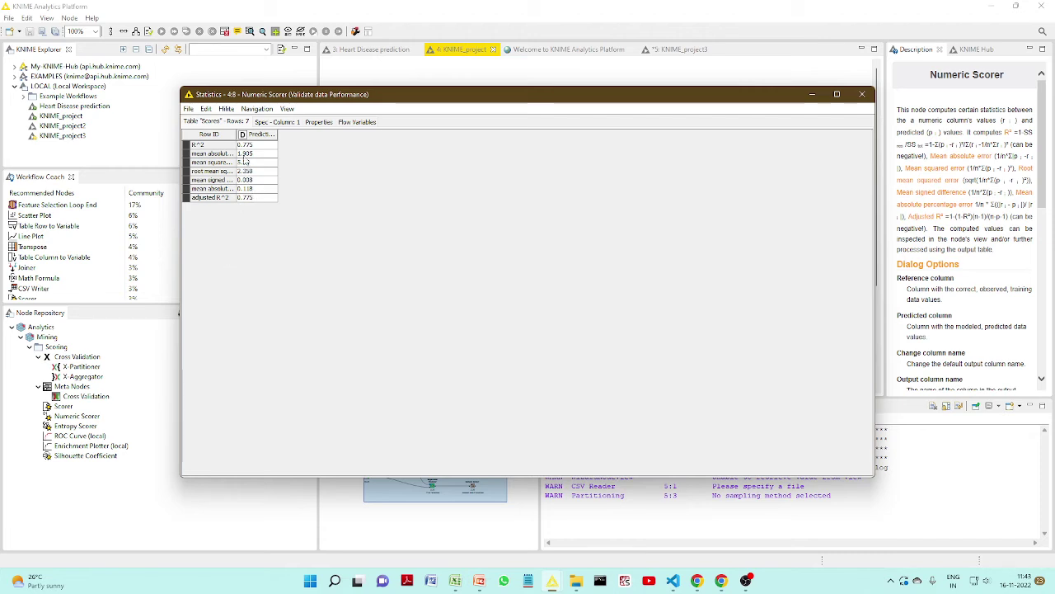
drag(238, 133, 287, 133)
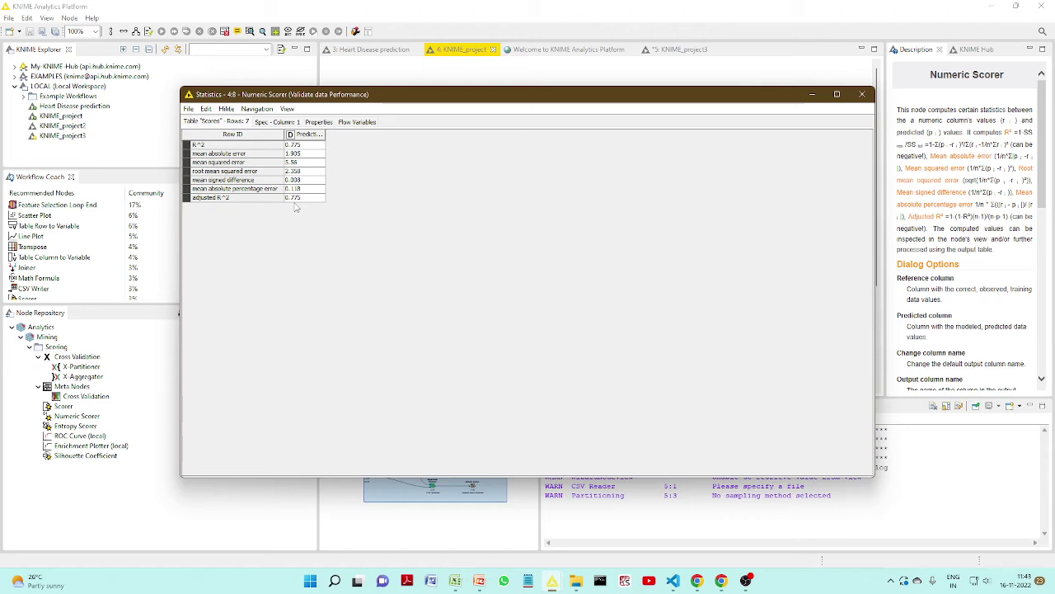
click(864, 94)
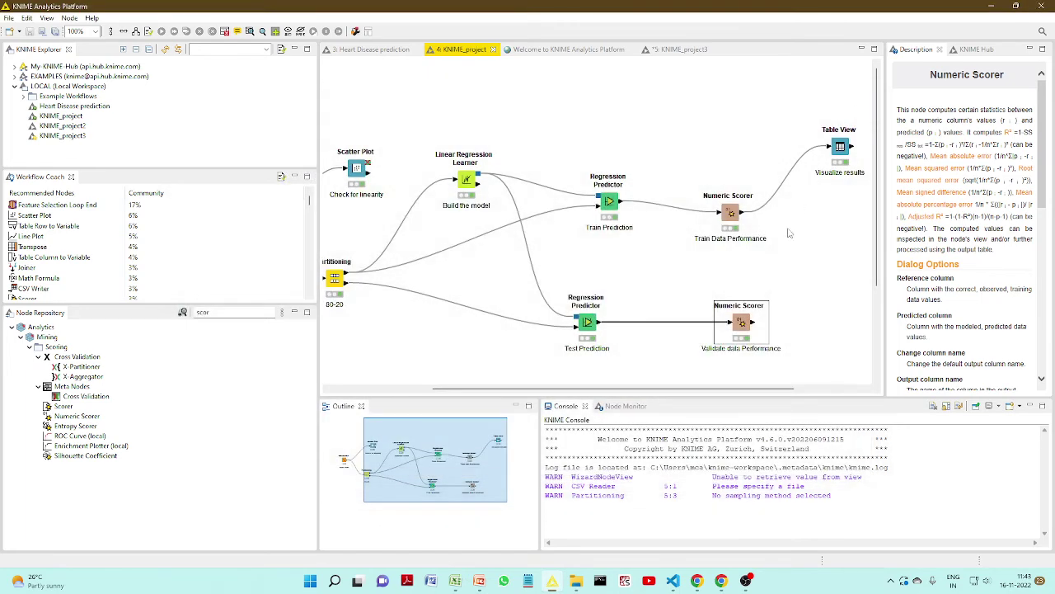
drag(785, 394, 672, 395)
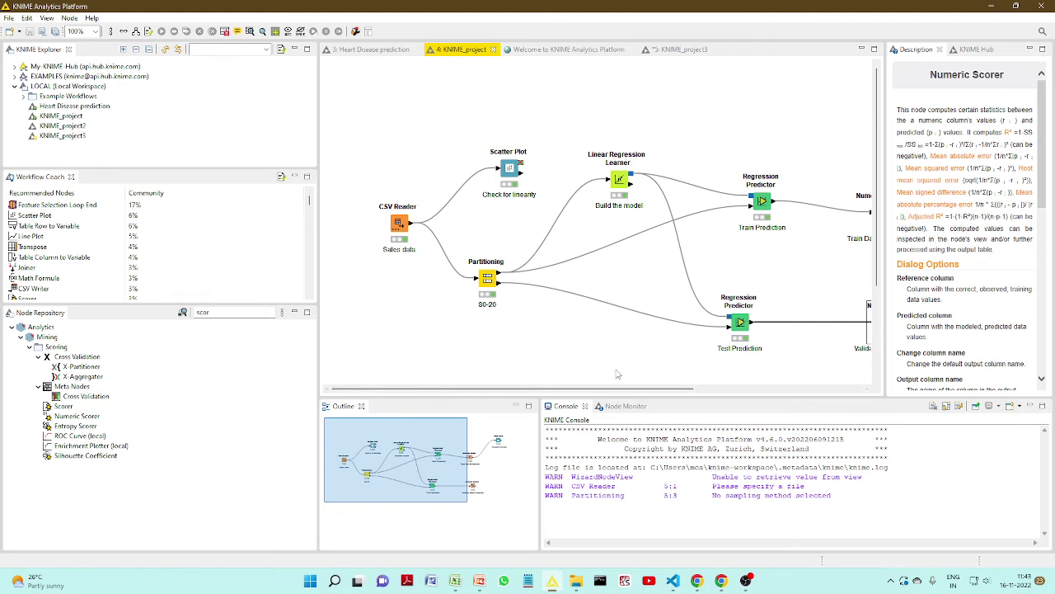
mouse_move(625, 394)
mouse_down()
mouse_move(728, 401)
mouse_move(621, 396)
mouse_up()
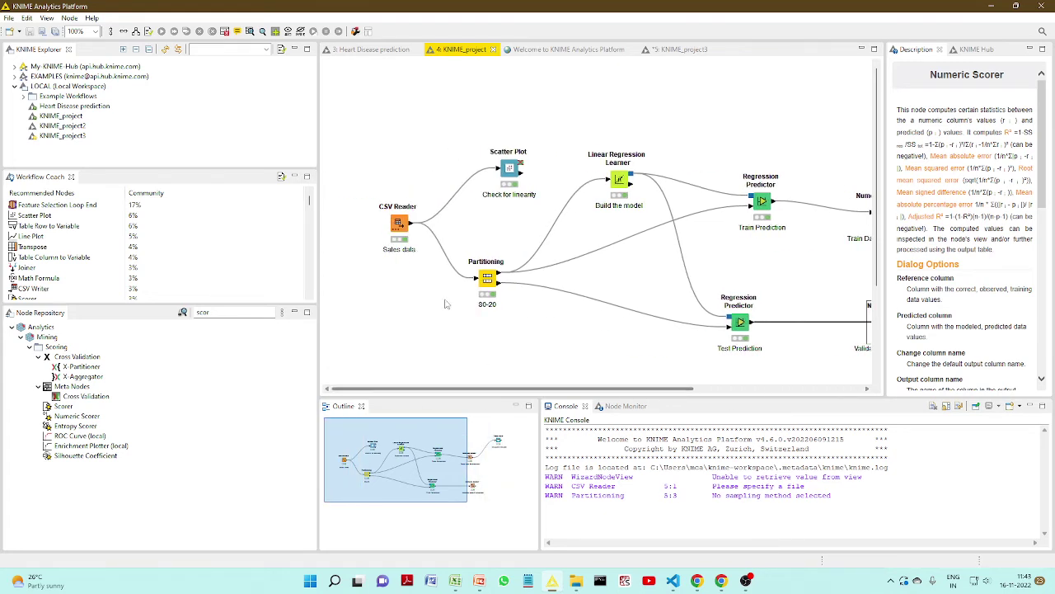
Step: Switch to the Heart Disease prediction workflow and view the File Table of the CSV Reader node labelled "Importing heart.csv"
click(371, 49)
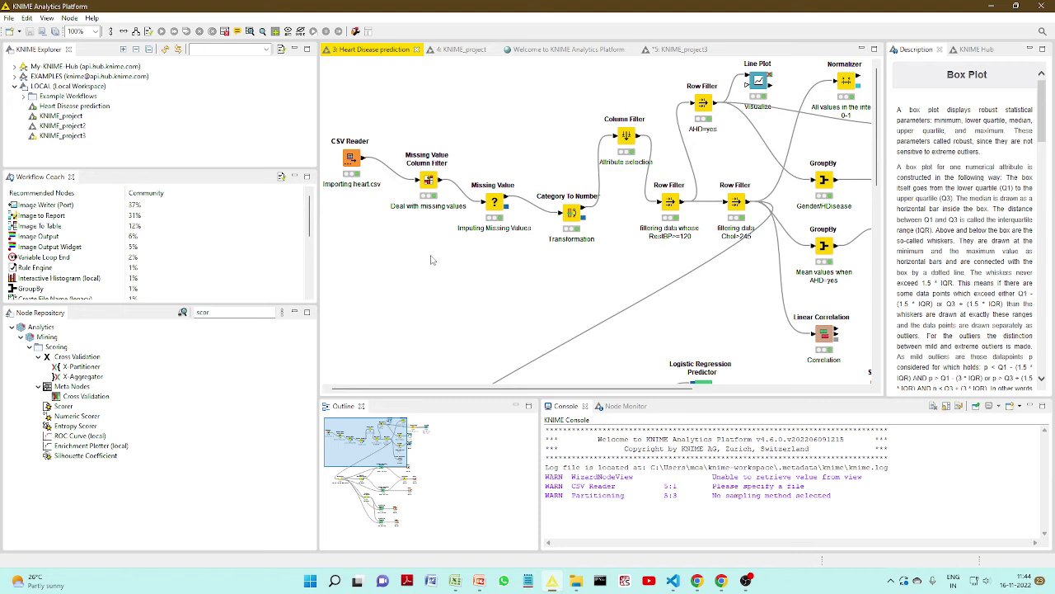
right_click(352, 159)
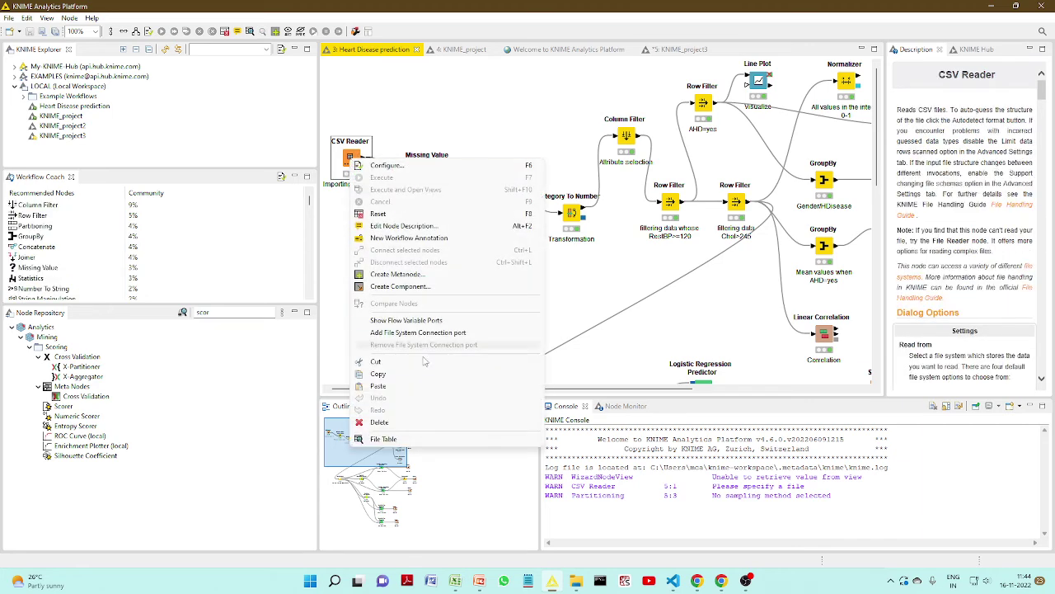
click(437, 439)
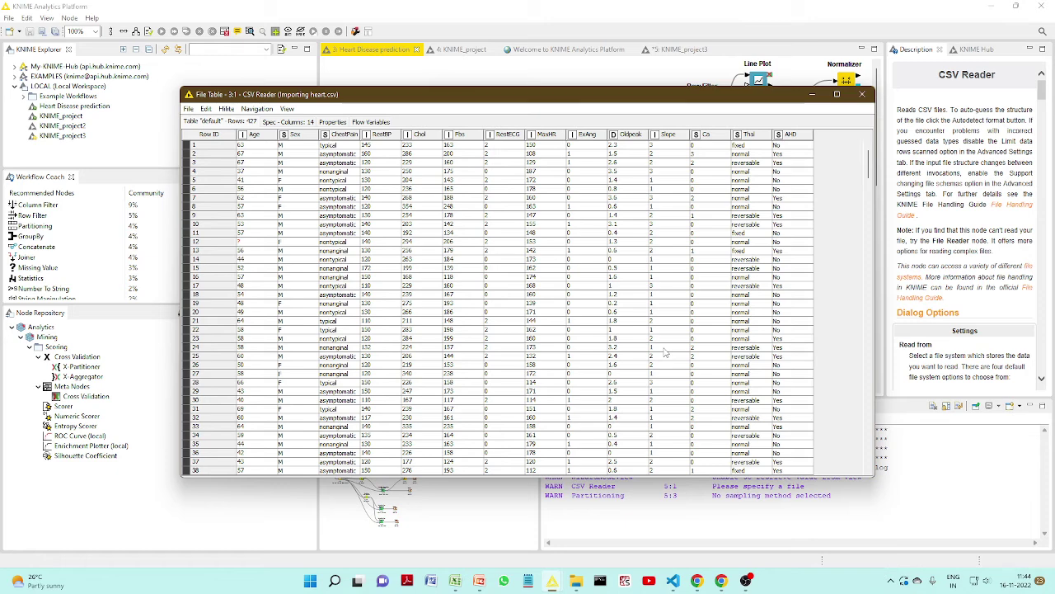
drag(716, 100, 723, 160)
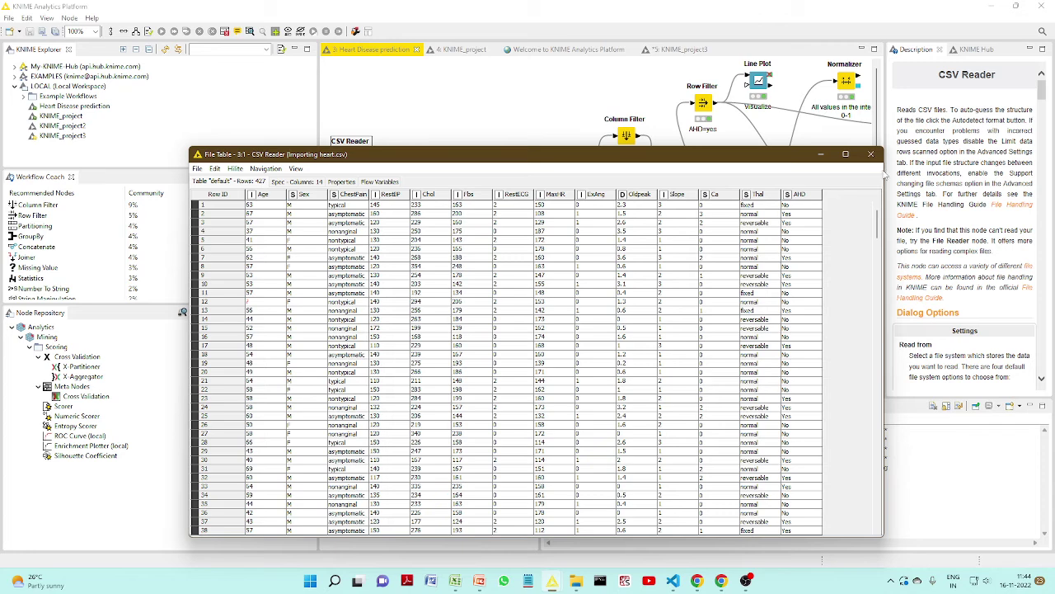
click(870, 154)
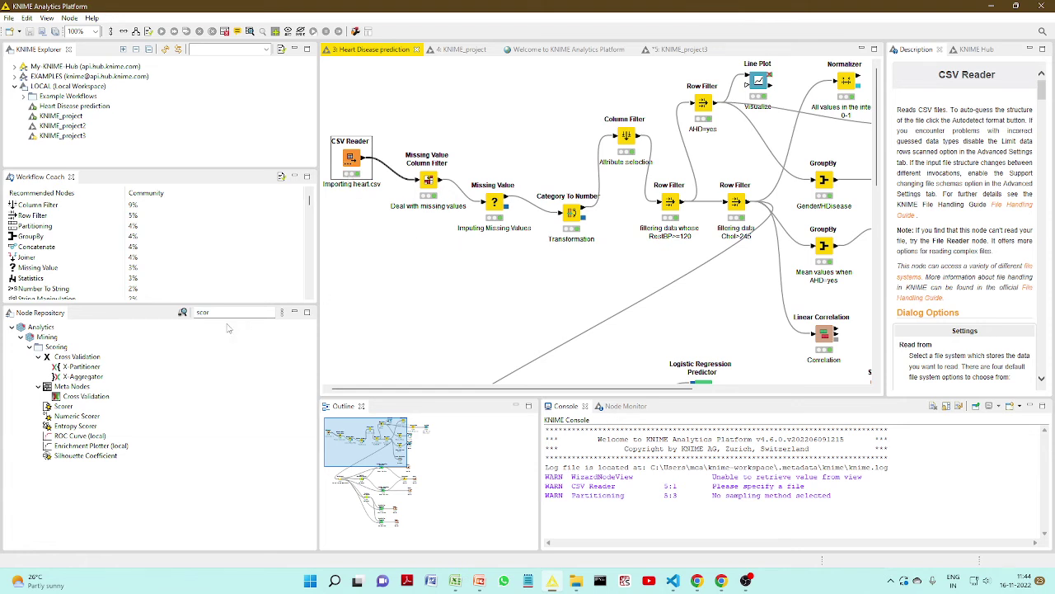
Step: Search the node repository for "missi" and inspect the Missing Value Column Filter node's filtered table for missing Age values
click(139, 317)
text(missi)
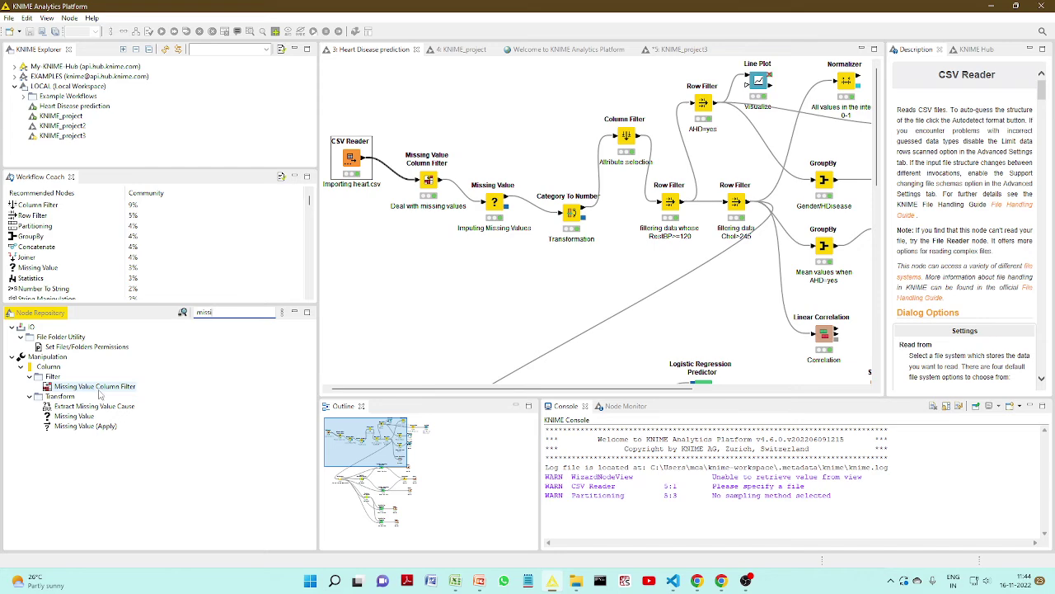
right_click(435, 183)
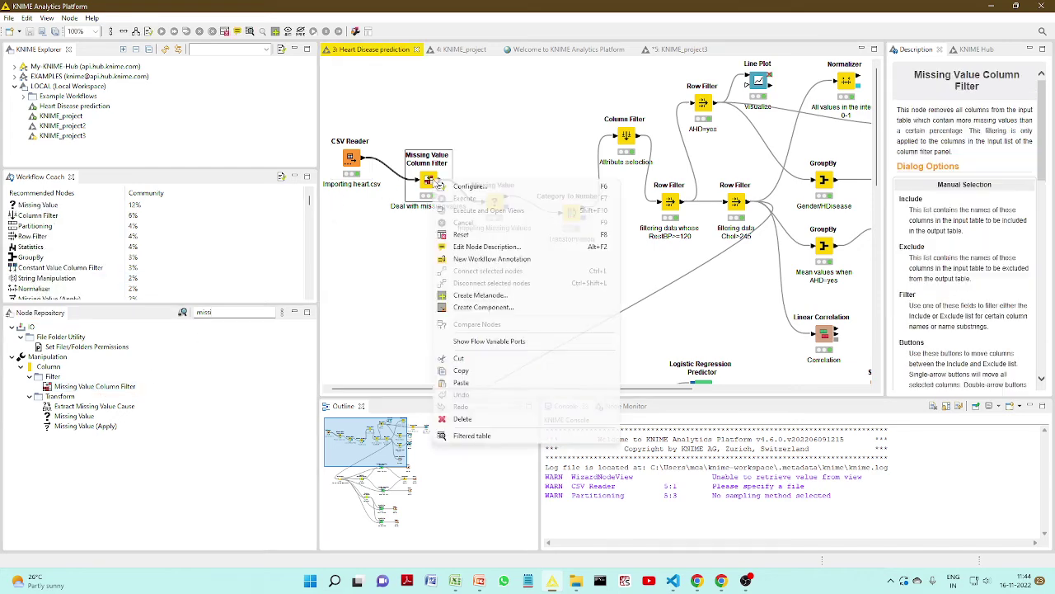
click(498, 434)
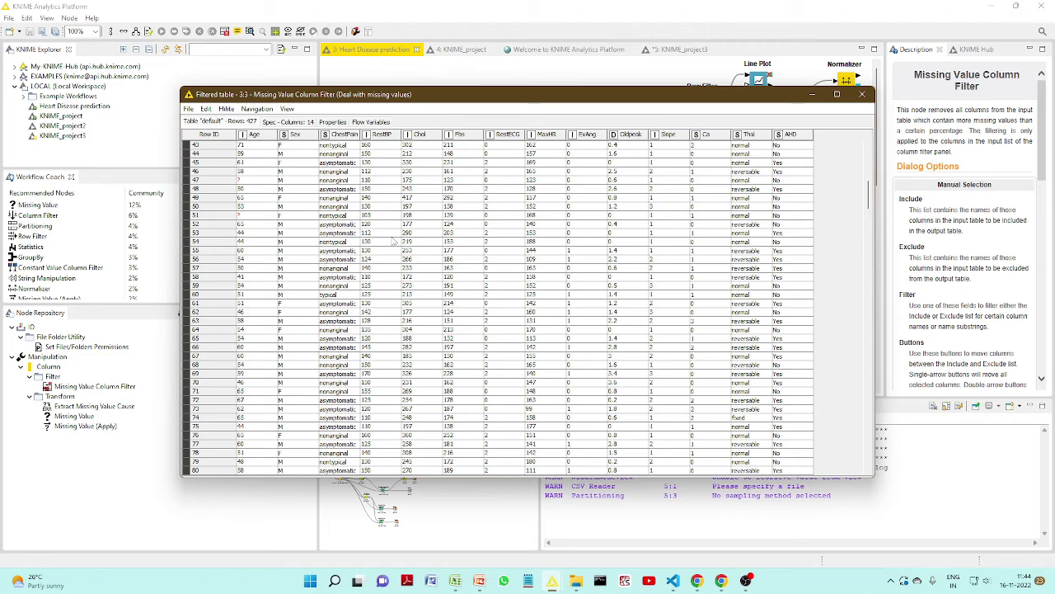
scroll(272, 192, up, 1)
scroll(254, 202, up, 1)
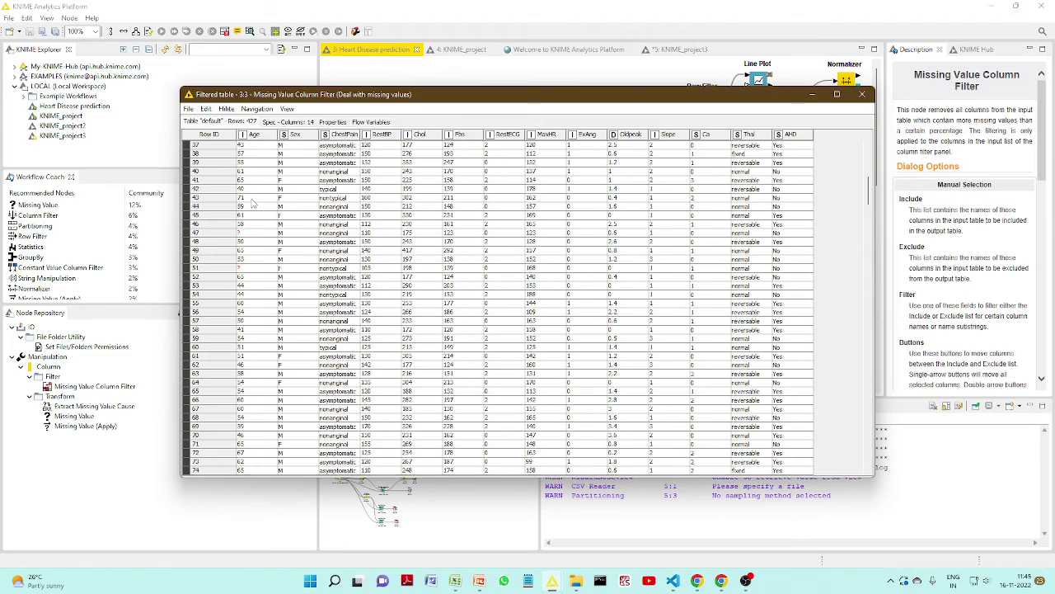
scroll(255, 181, up, 12)
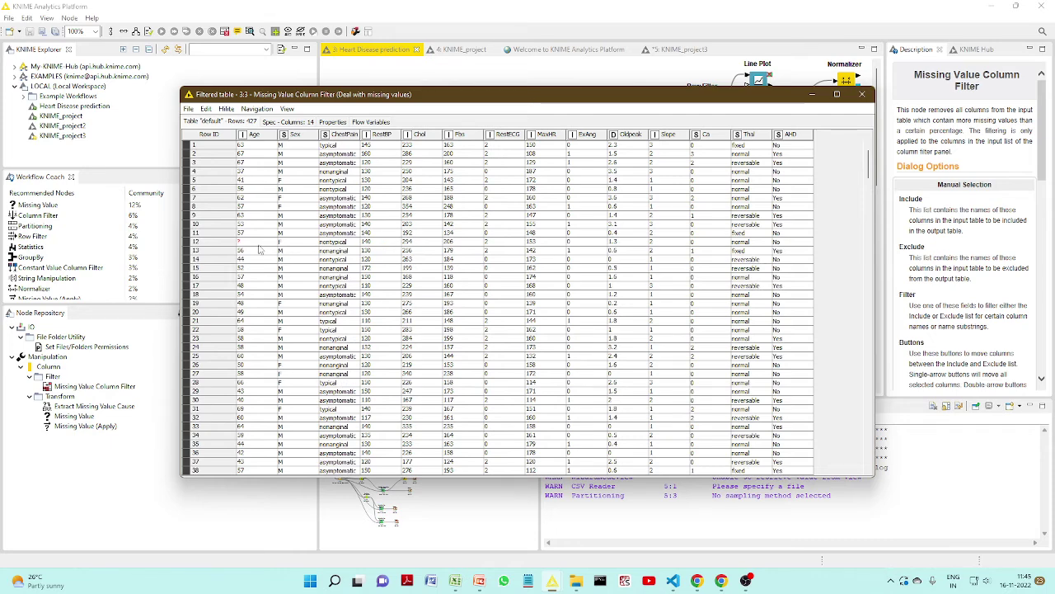
scroll(258, 304, down, 3)
scroll(258, 303, down, 10)
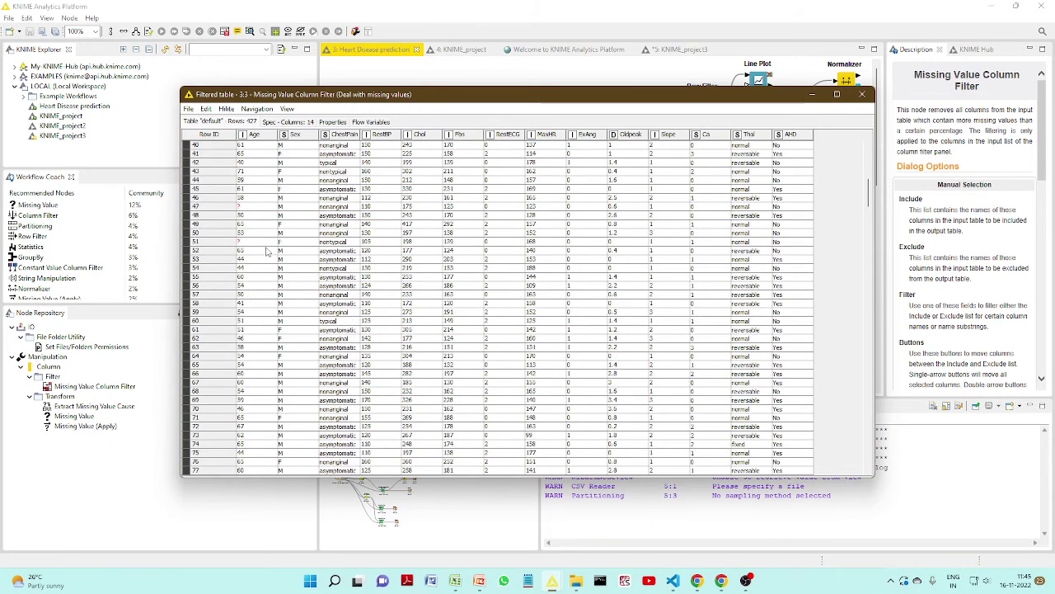
click(862, 94)
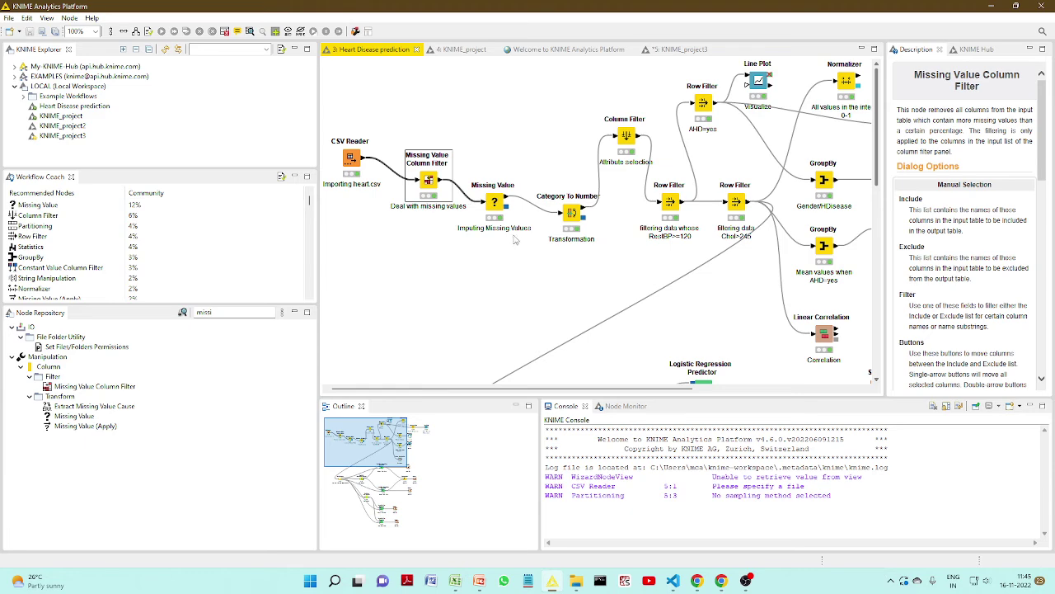
Step: Review the Missing Value node's default and column-specific imputation settings, keeping Mean for Number (integer)
right_click(498, 213)
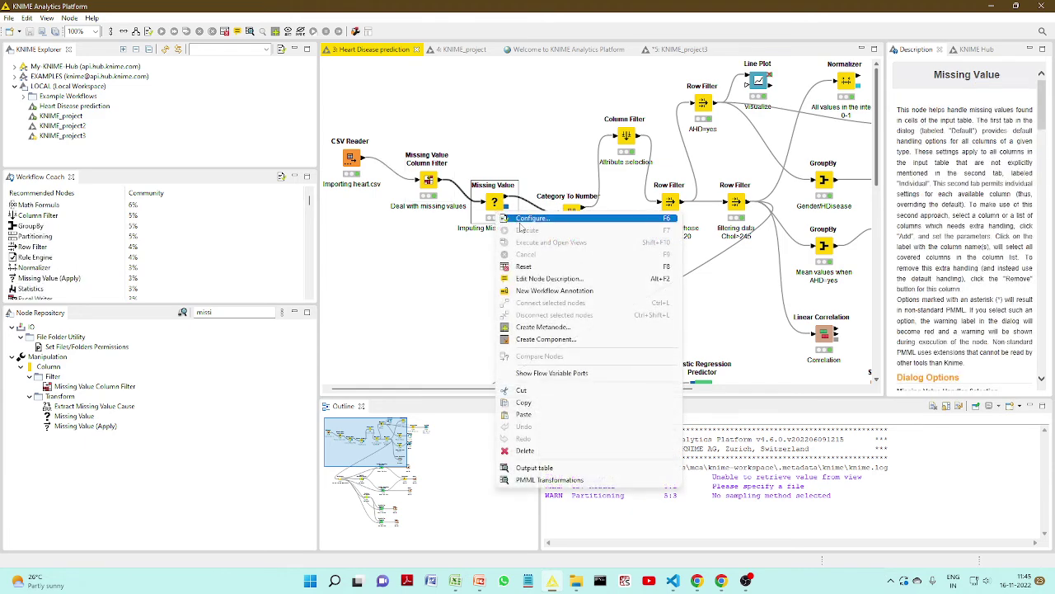
click(518, 223)
click(532, 268)
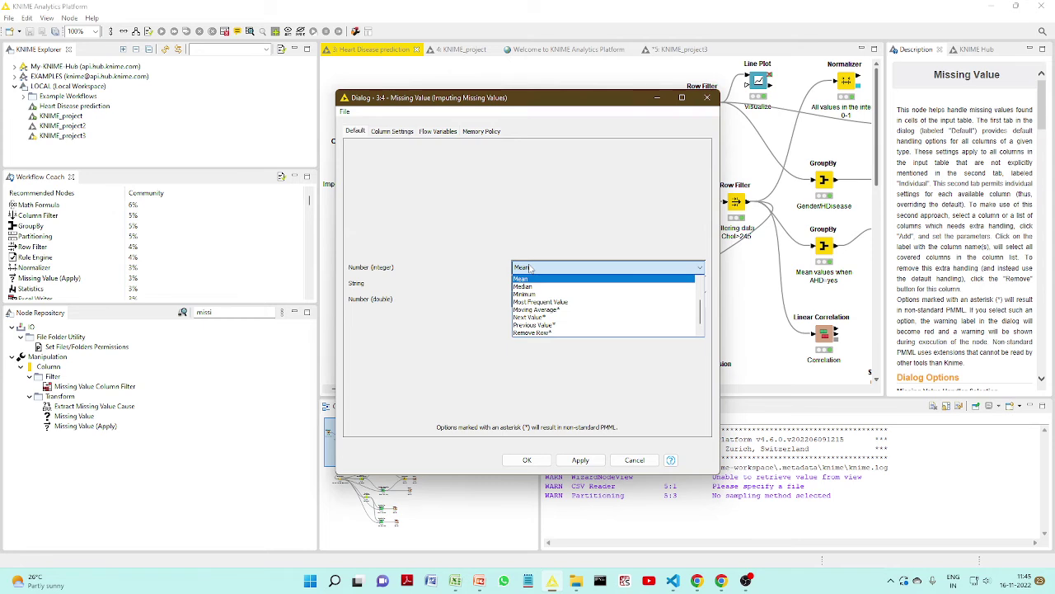
click(528, 279)
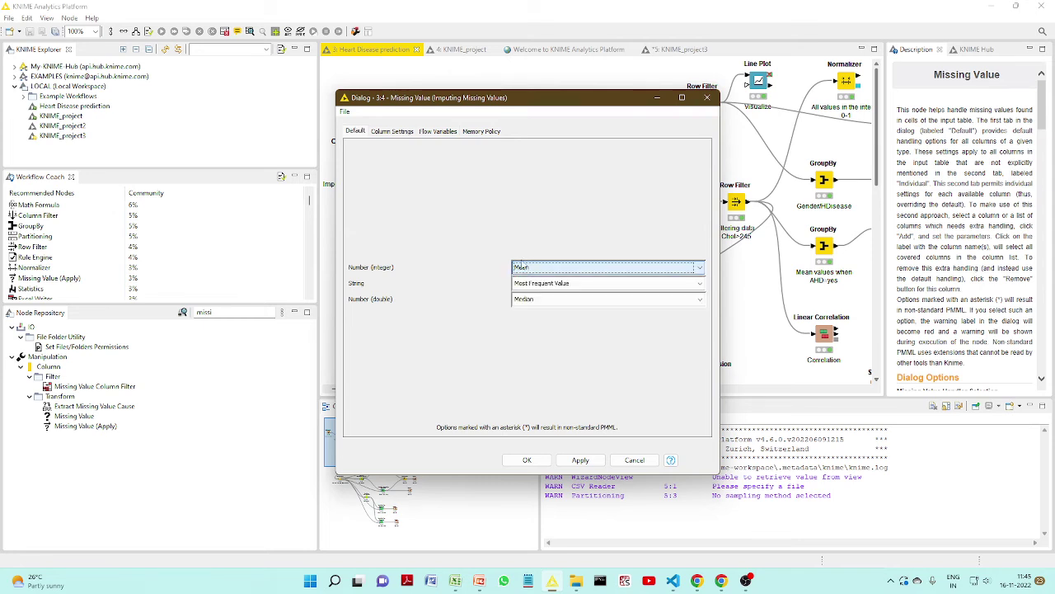
click(393, 132)
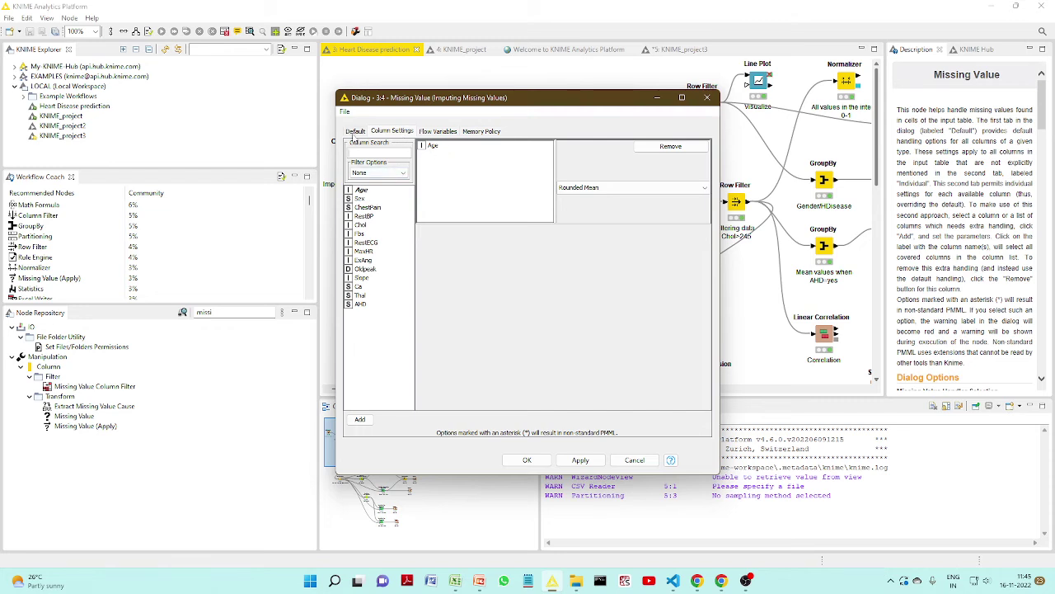
click(355, 132)
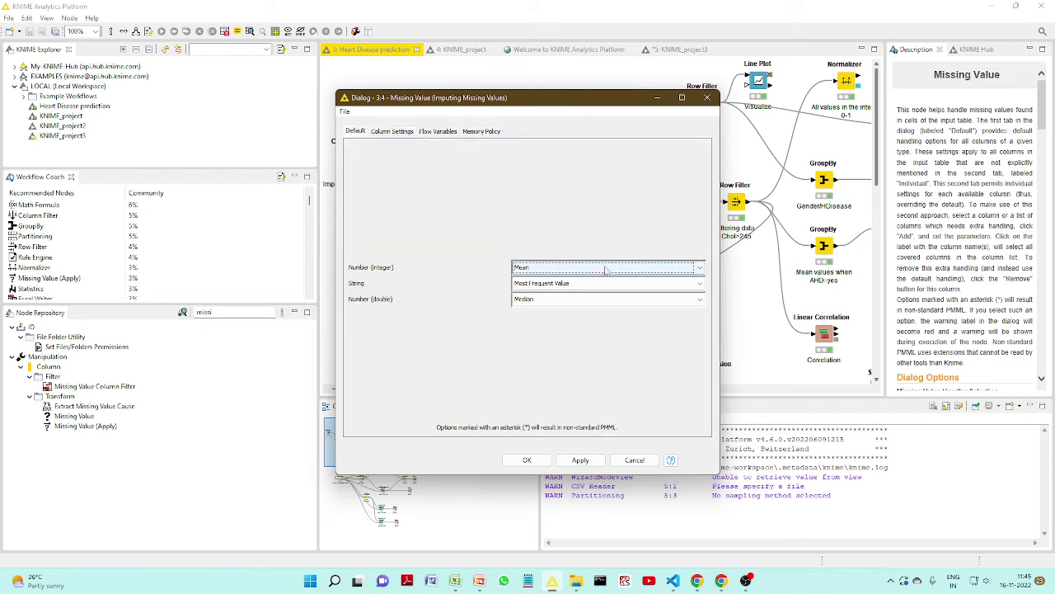
click(526, 461)
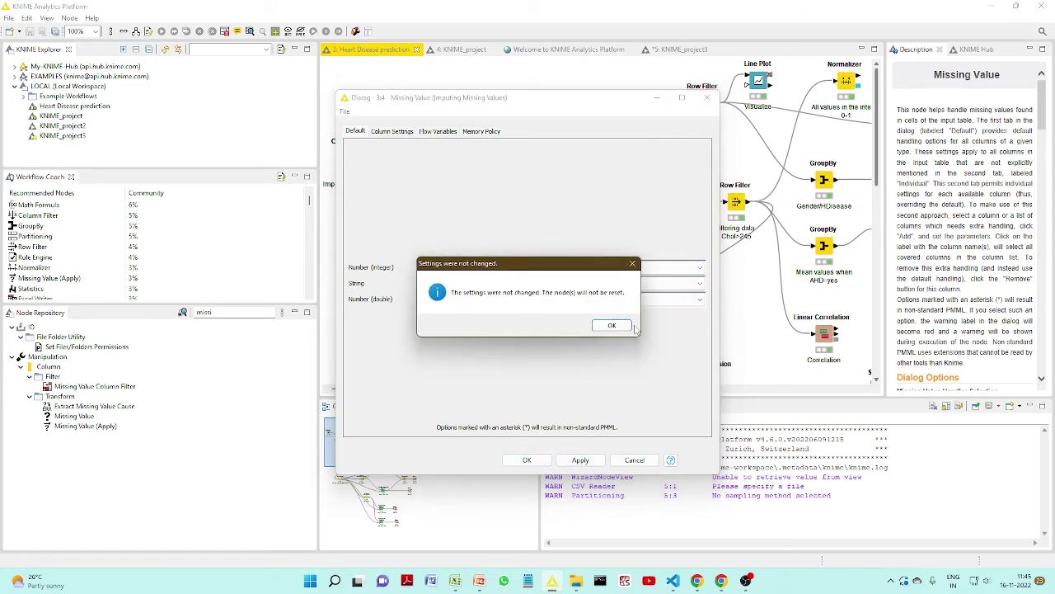
click(607, 327)
Step: Examine the rows in the output table of the Missing Value node labelled "Imputing Missing Values"
right_click(500, 202)
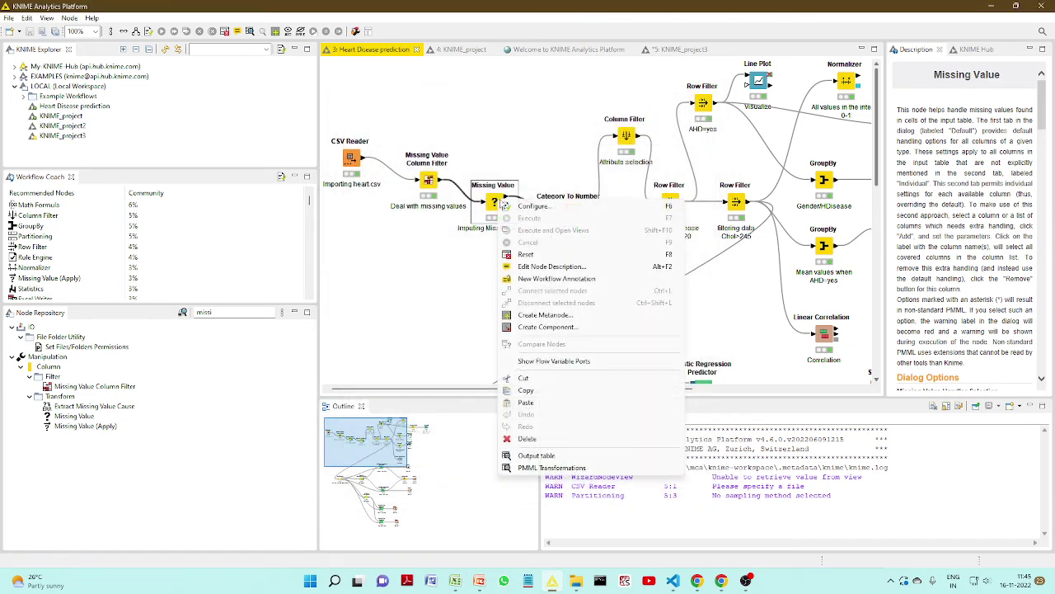
click(551, 457)
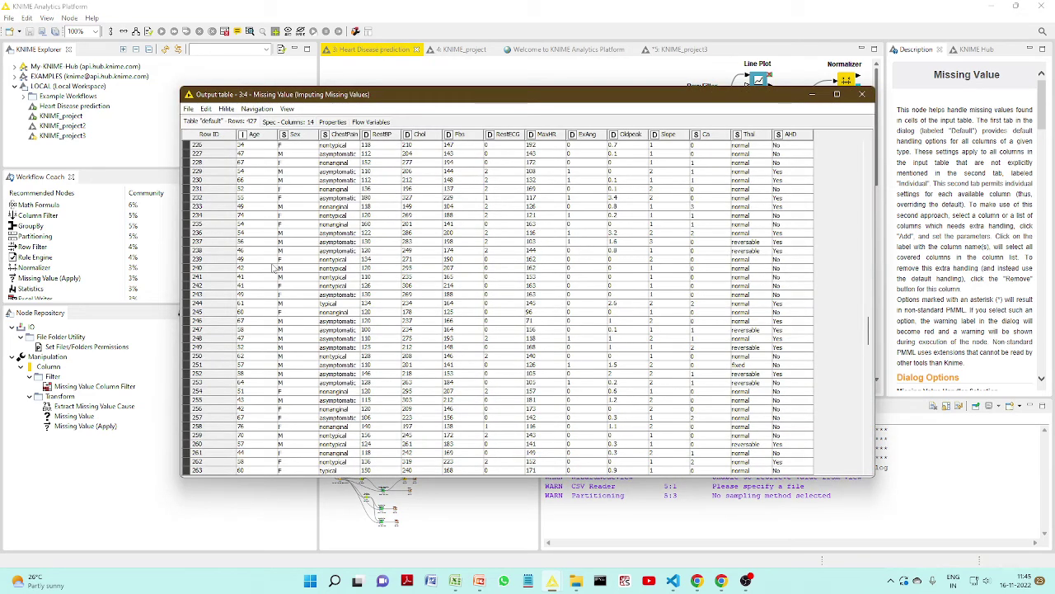
scroll(274, 269, down, 5)
scroll(276, 269, up, 12)
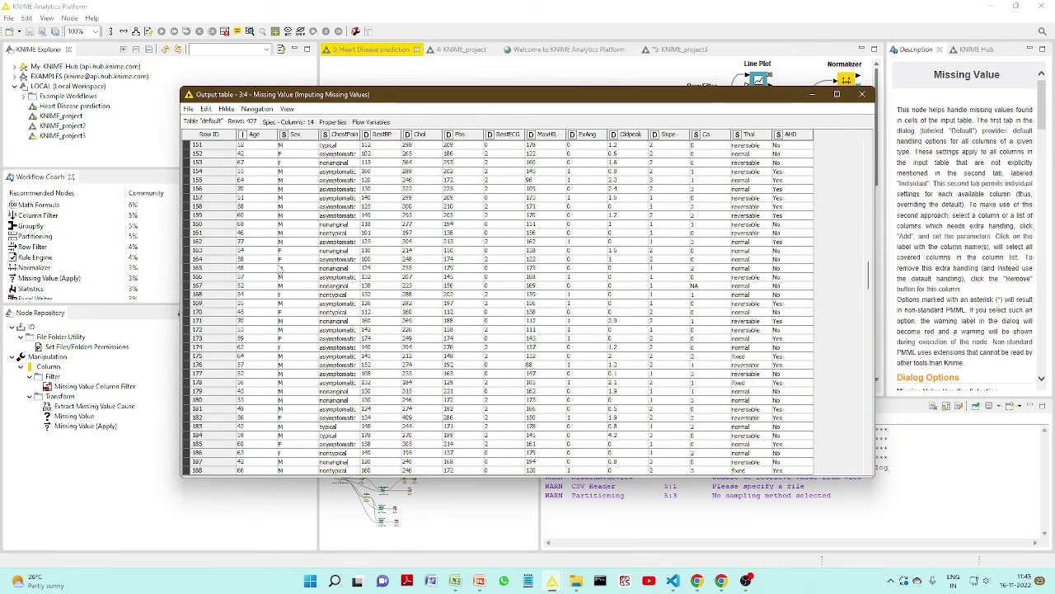
scroll(282, 269, down, 20)
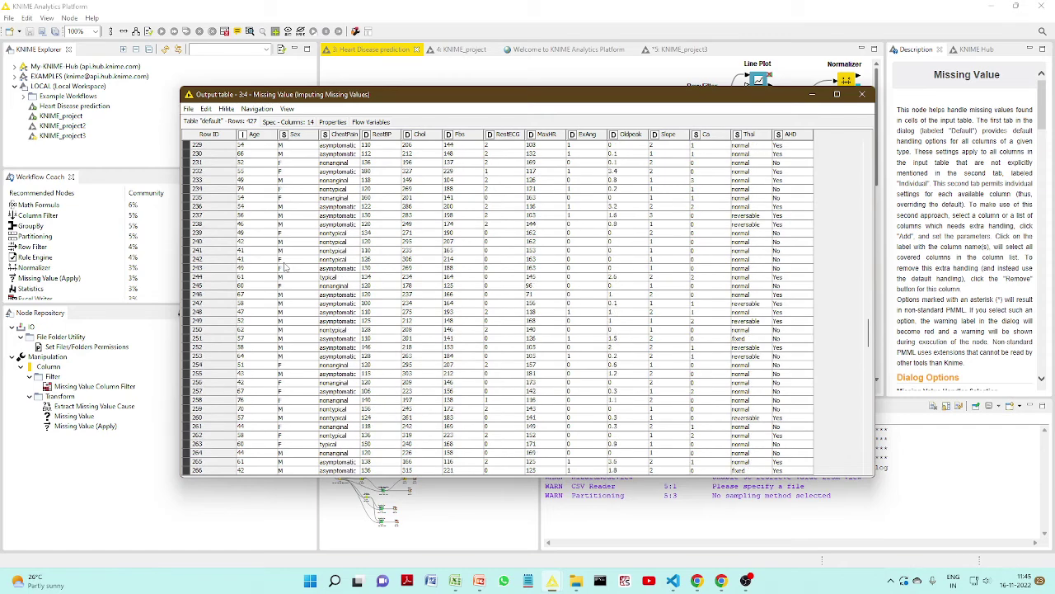
click(862, 94)
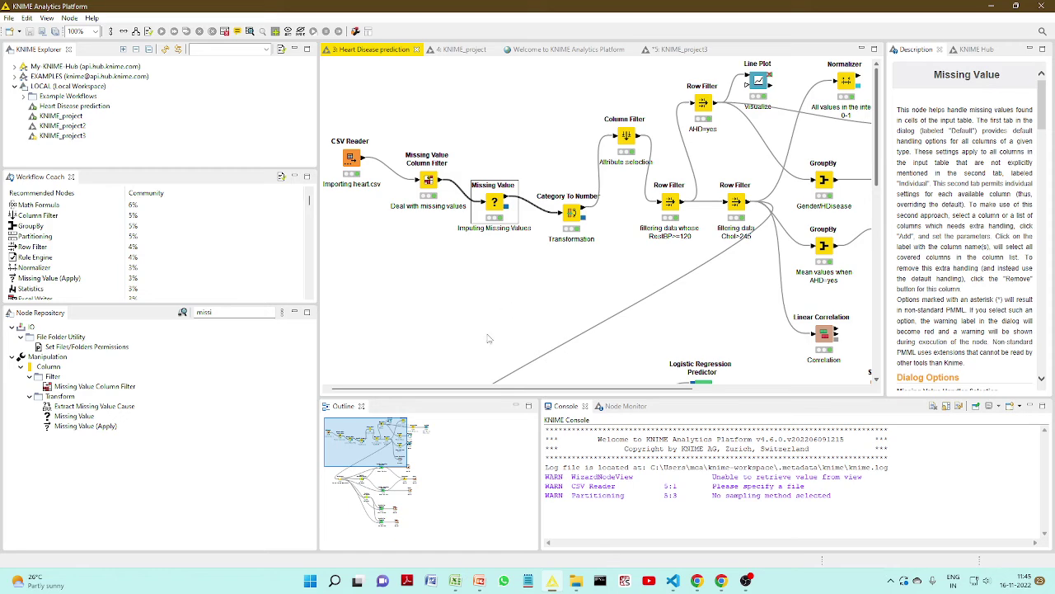
Step: Review the included and excluded columns in the configuration of the Category To Number node labelled "Transformation", keeping its settings
drag(427, 393, 505, 393)
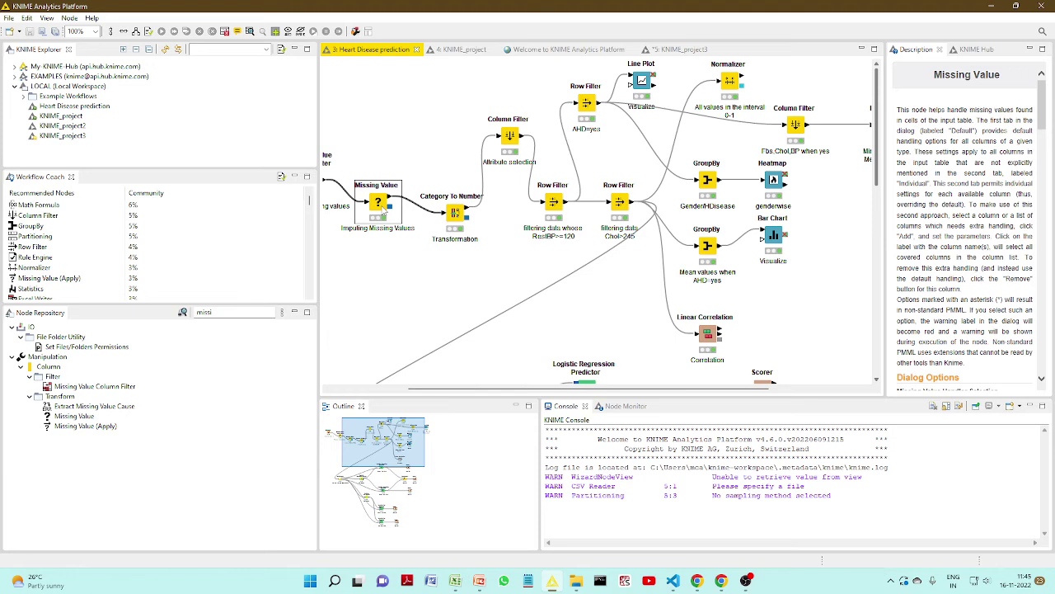
right_click(456, 215)
click(475, 221)
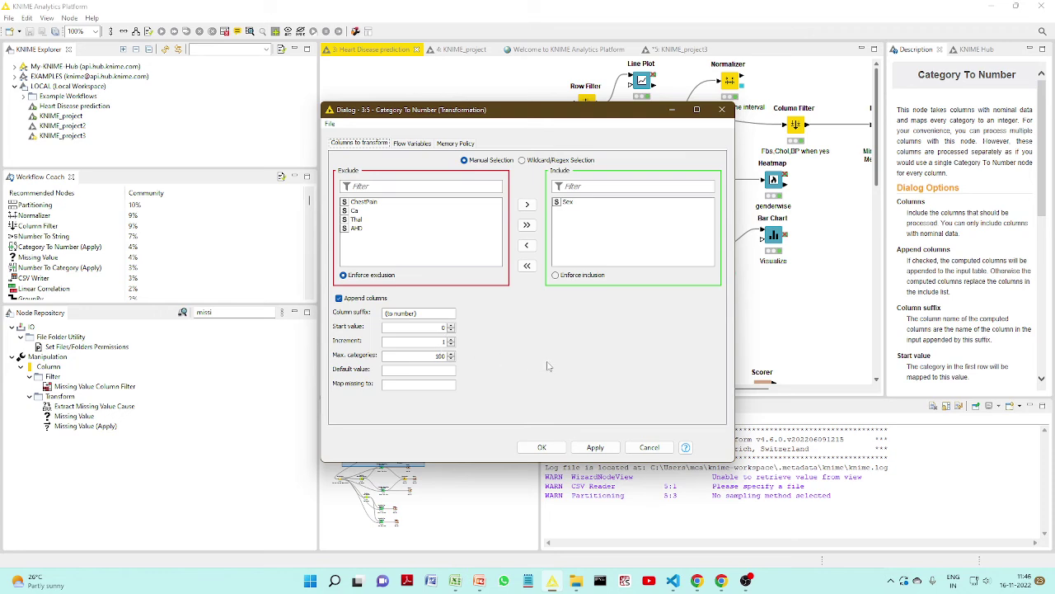
click(586, 452)
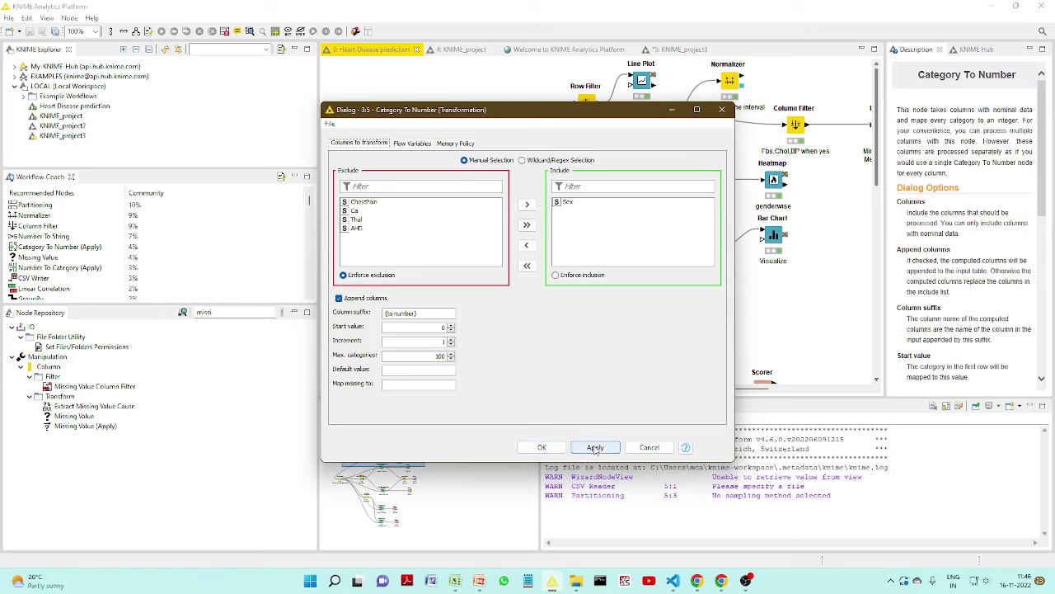
click(538, 447)
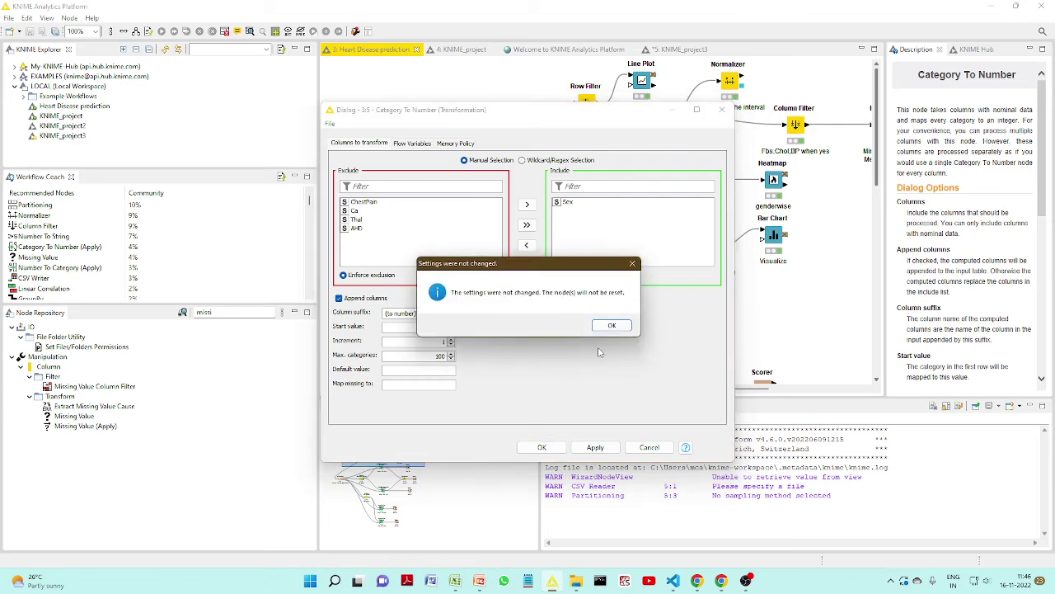
click(612, 327)
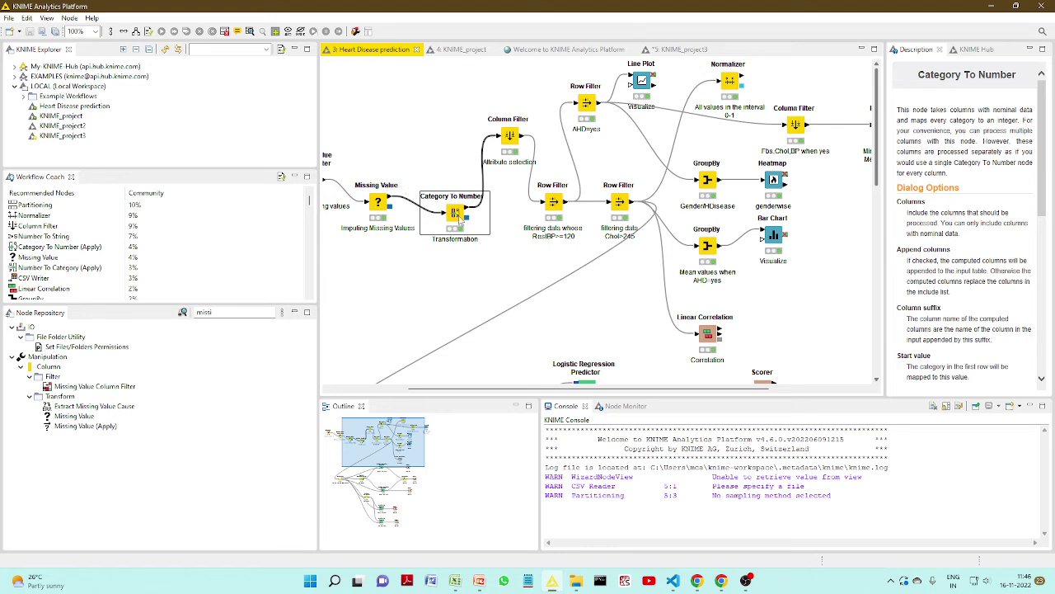
Step: Check the configuration of the Column Filter node labelled "Attribute selection" and close it without changes
right_click(511, 146)
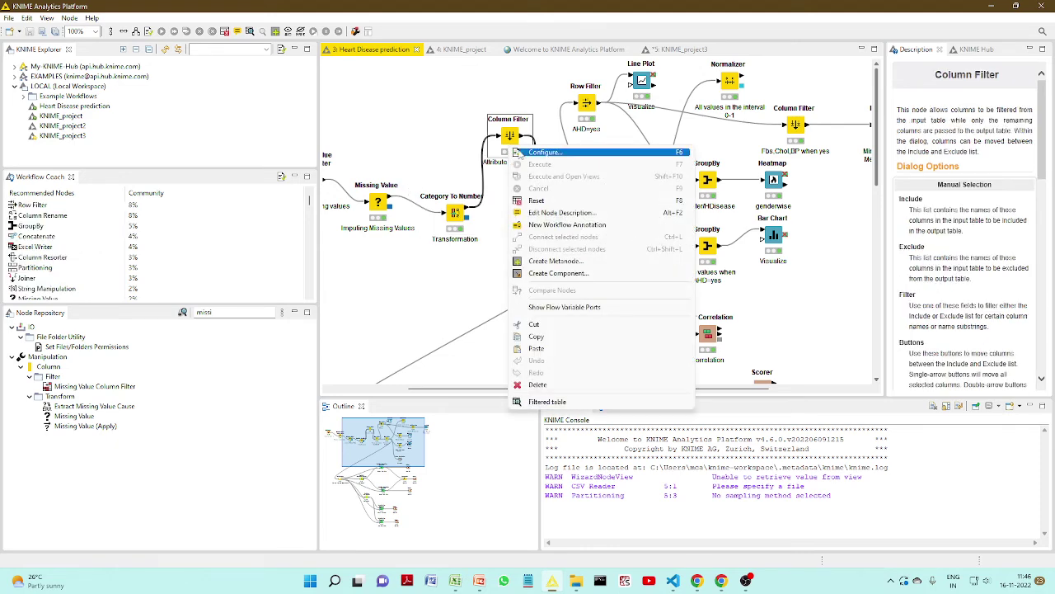
click(544, 152)
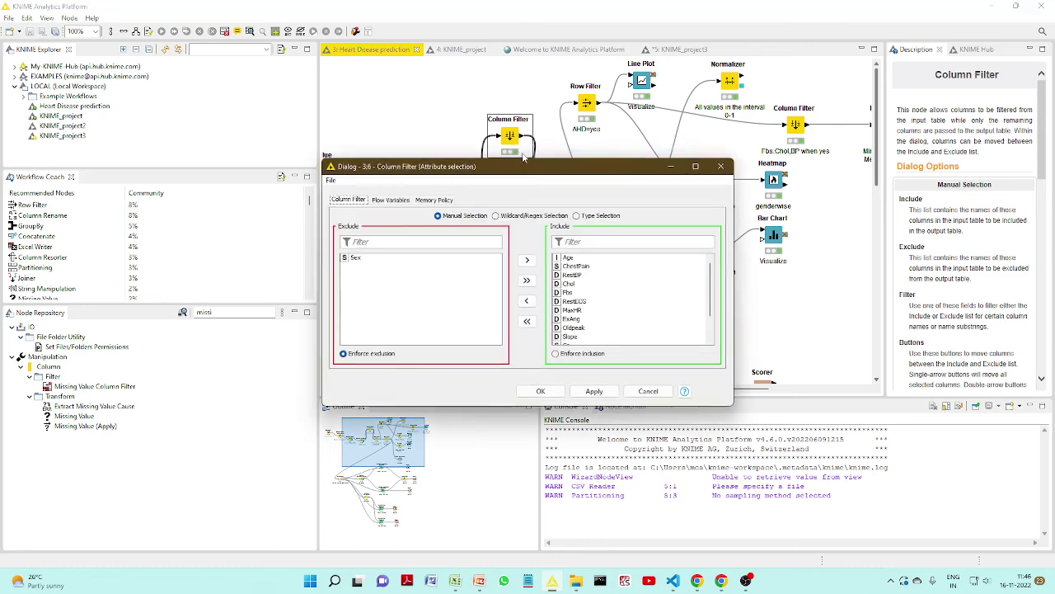
click(672, 168)
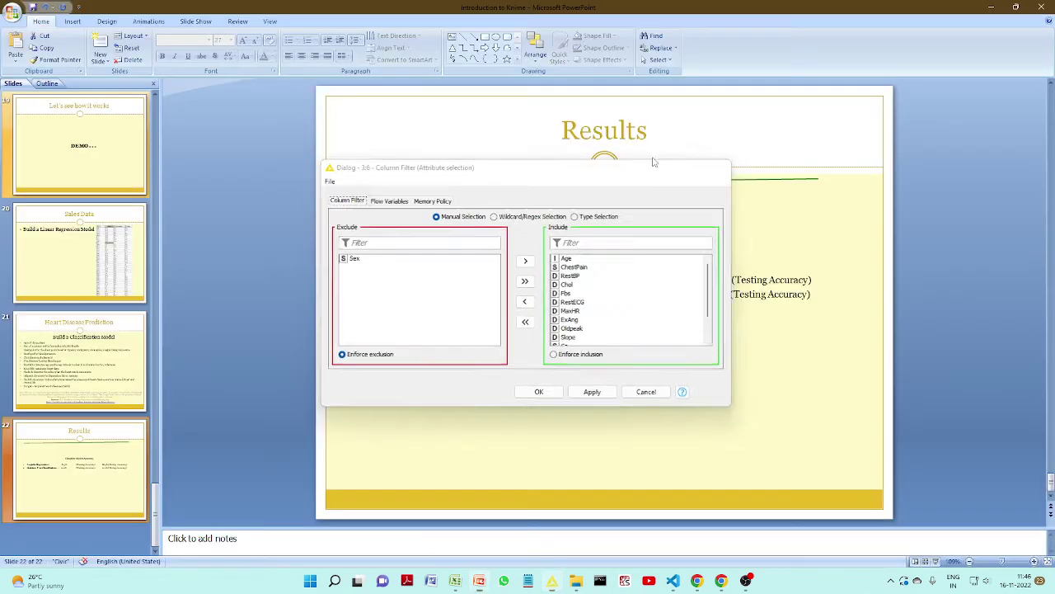
click(552, 580)
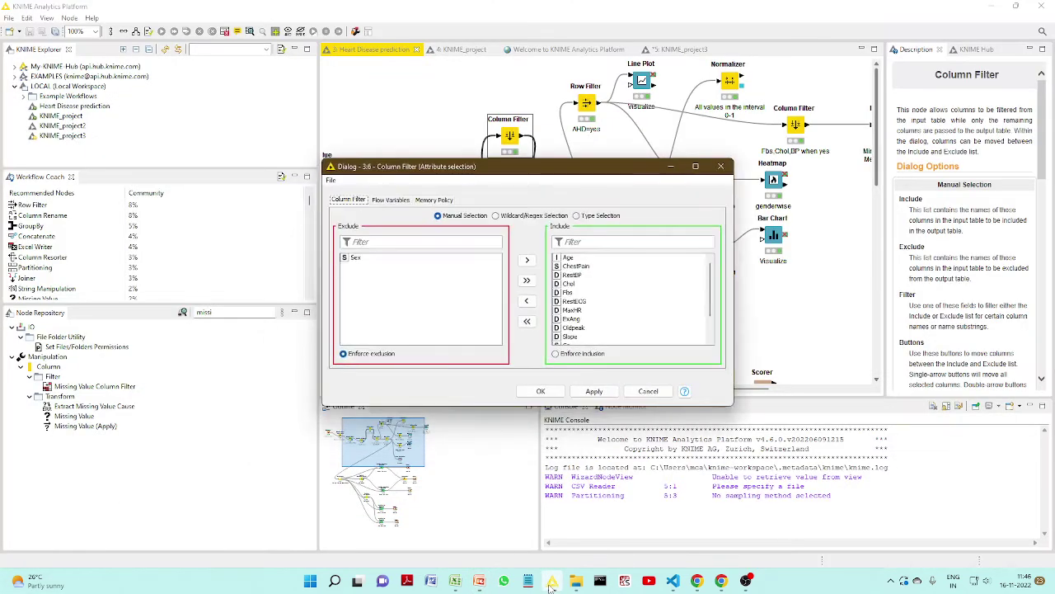
click(648, 391)
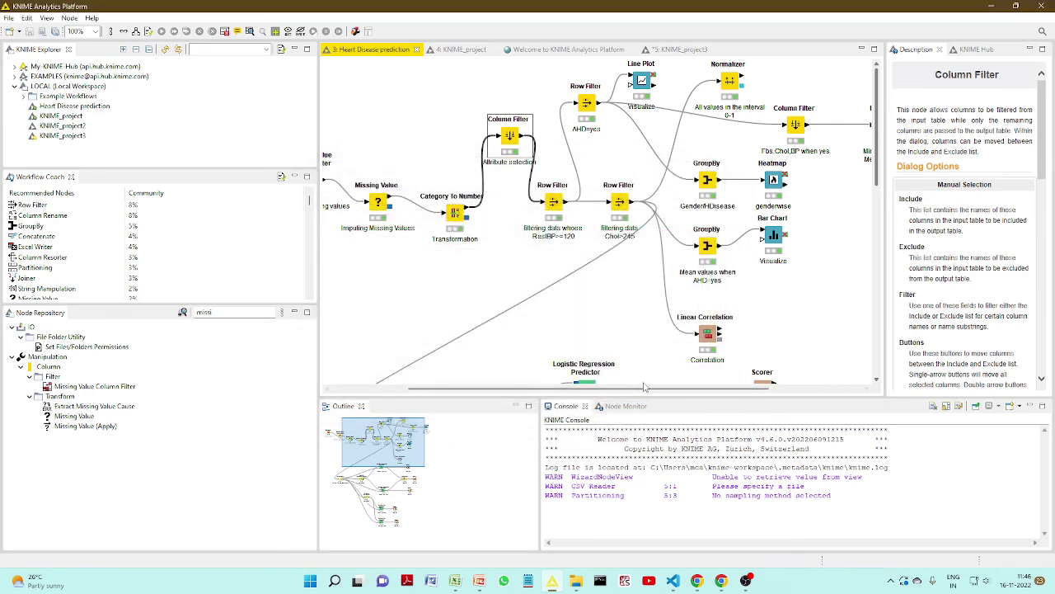
Step: View the correlation matrix and correlation model outputs of the Linear Correlation node
click(707, 333)
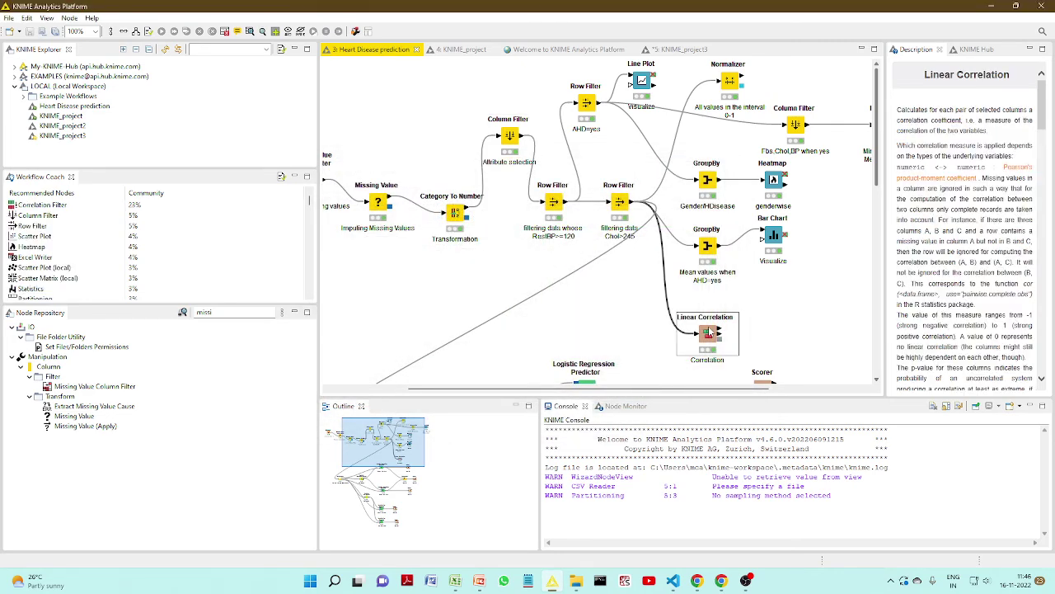
right_click(710, 333)
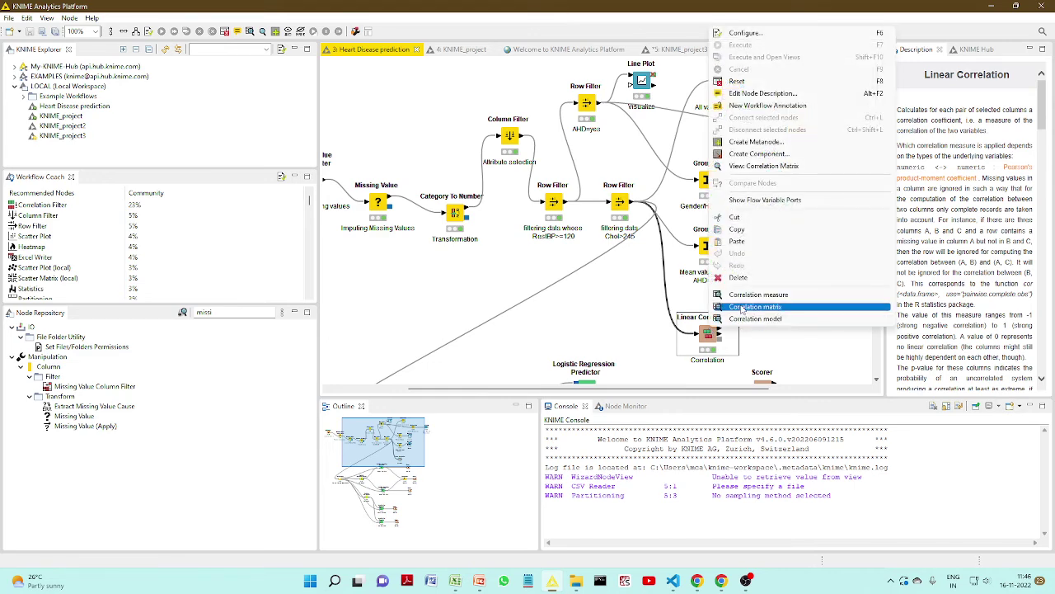
click(743, 306)
click(862, 96)
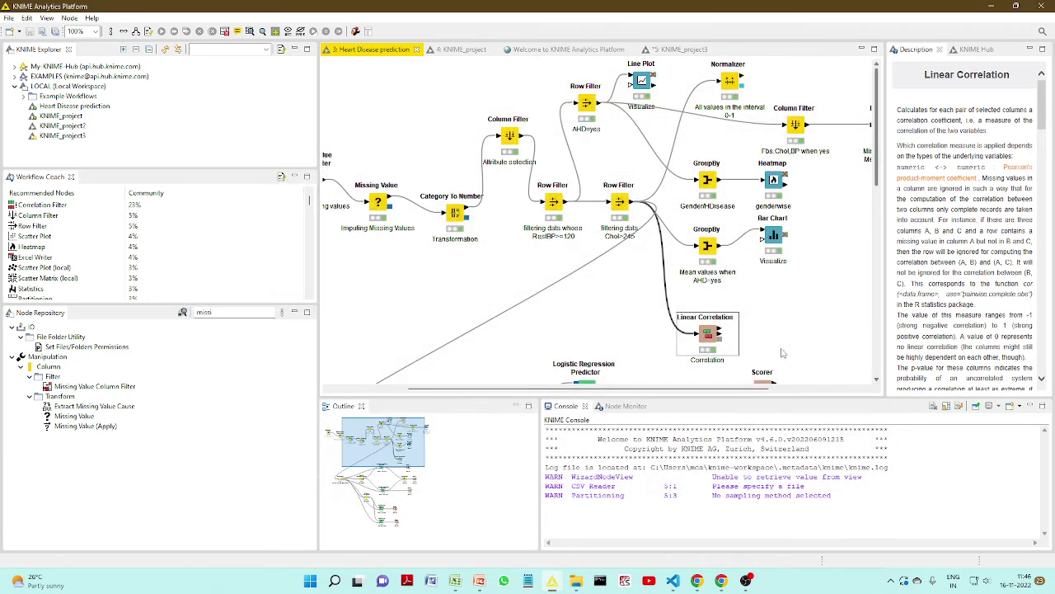
right_click(714, 328)
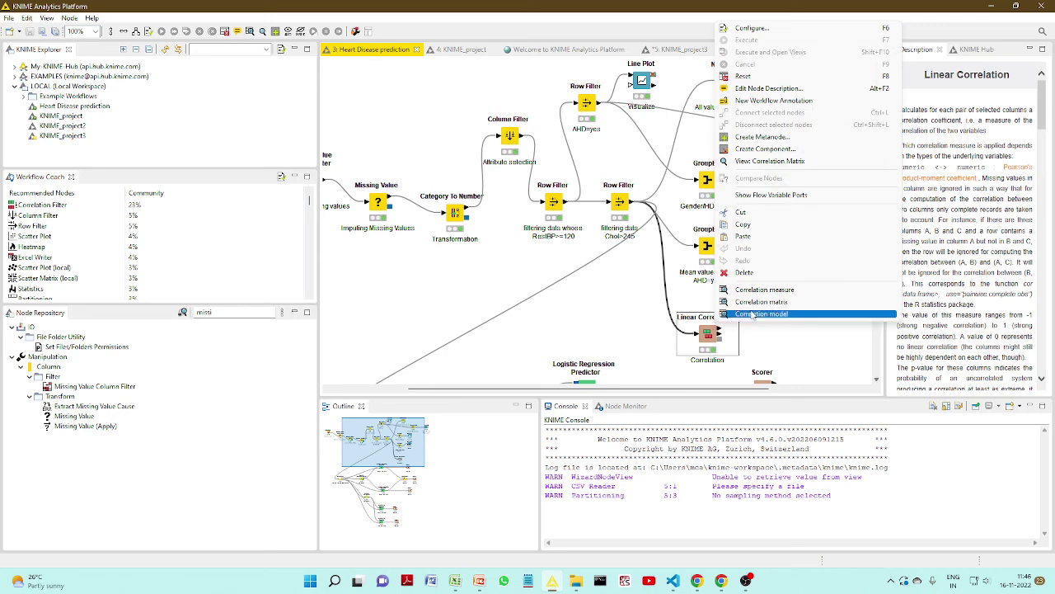
click(752, 315)
click(874, 94)
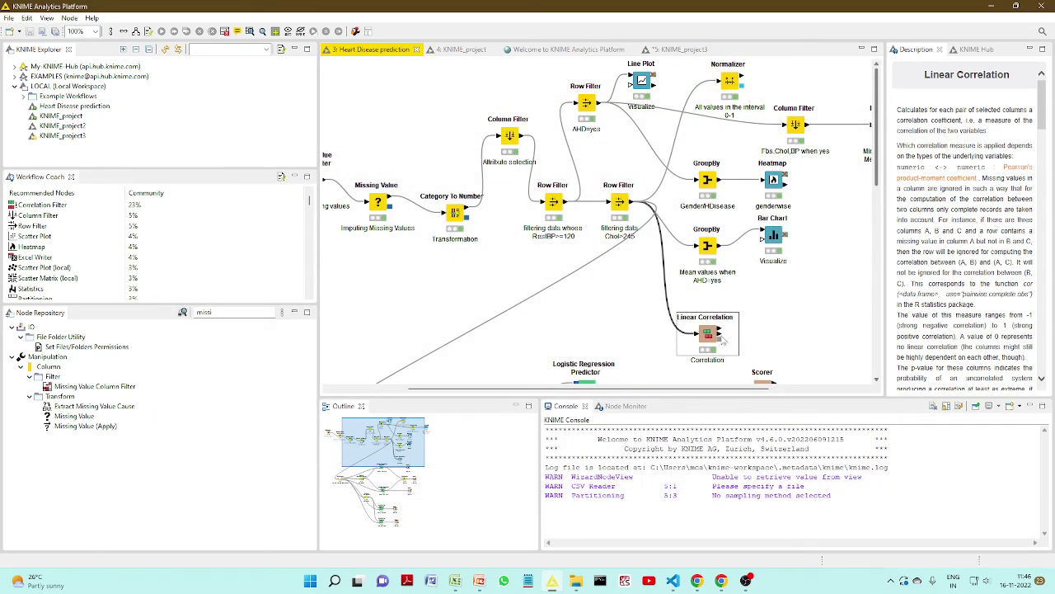
Step: Examine the correlation values and p-values for the column pairs in the Linear Correlation node's correlation measure table
right_click(721, 338)
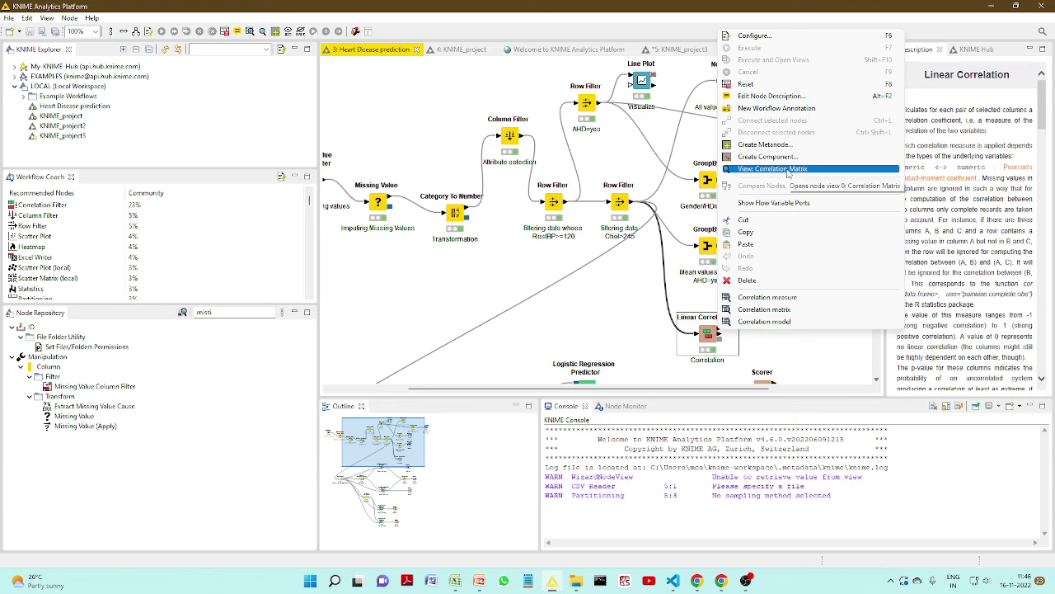
click(781, 297)
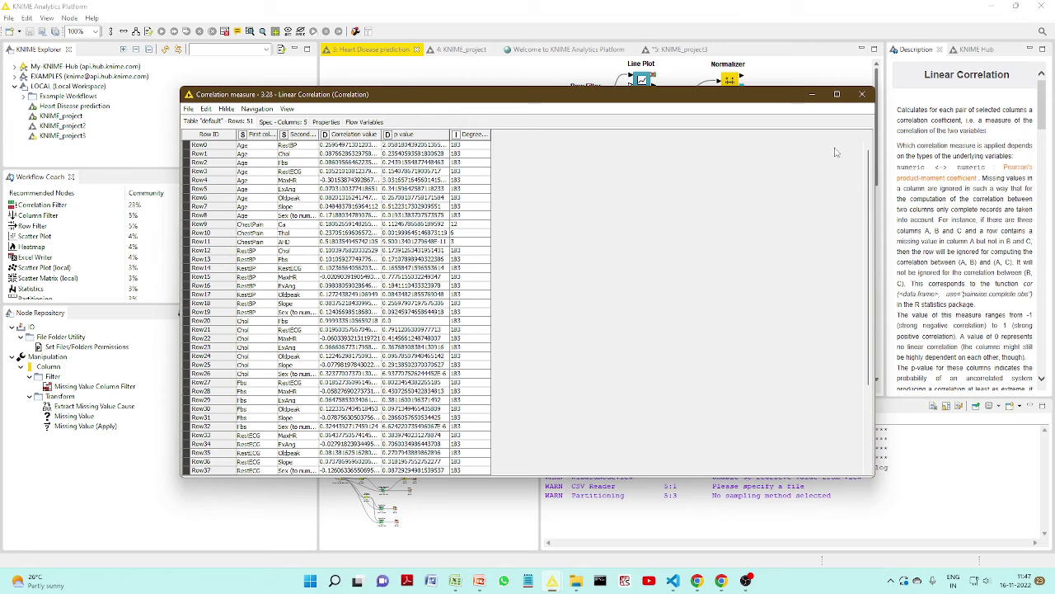
scroll(371, 202, down, 4)
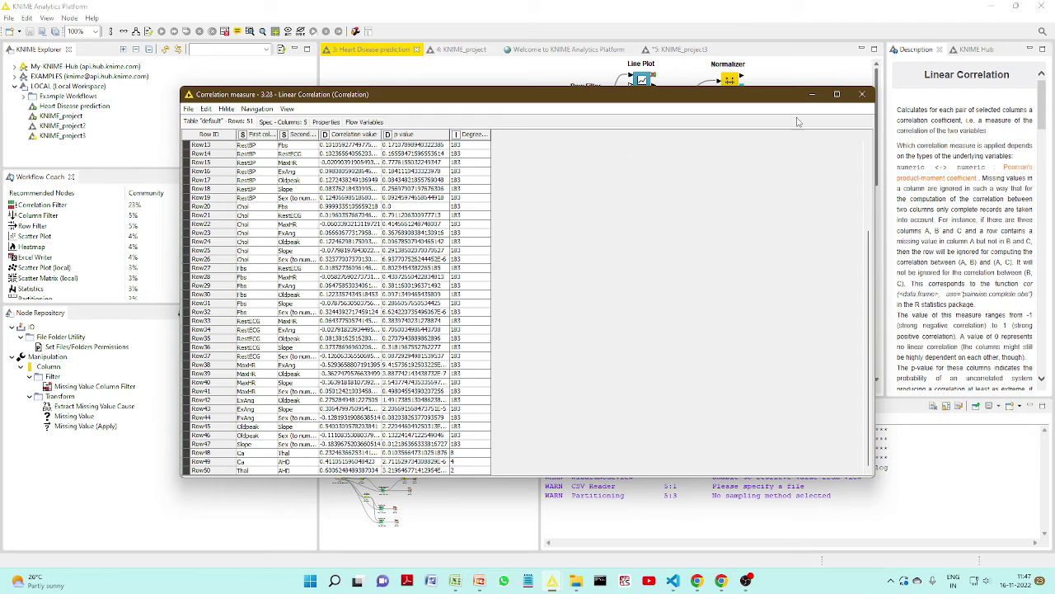
click(862, 96)
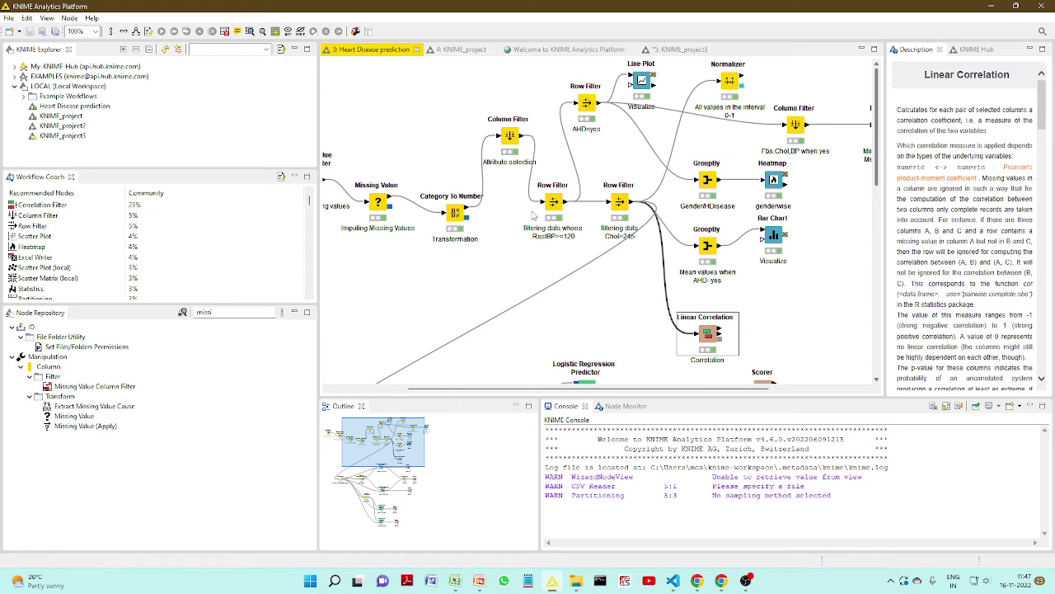
Step: Review the full lists of excluded and included columns in the "Attribute selection" Column Filter node, keeping its settings
right_click(519, 146)
click(530, 150)
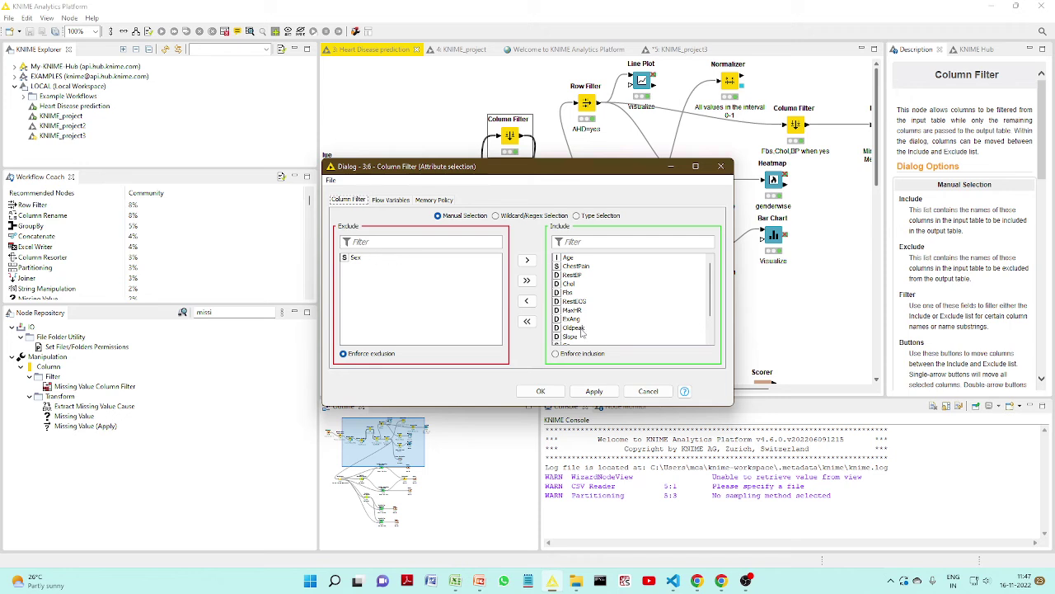
scroll(596, 309, down, 2)
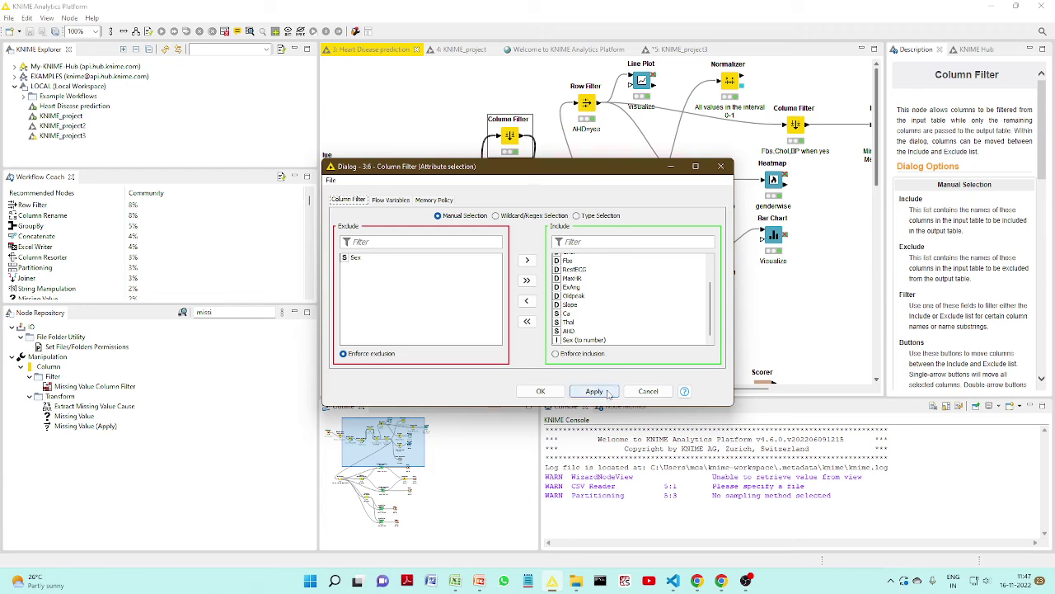
click(722, 168)
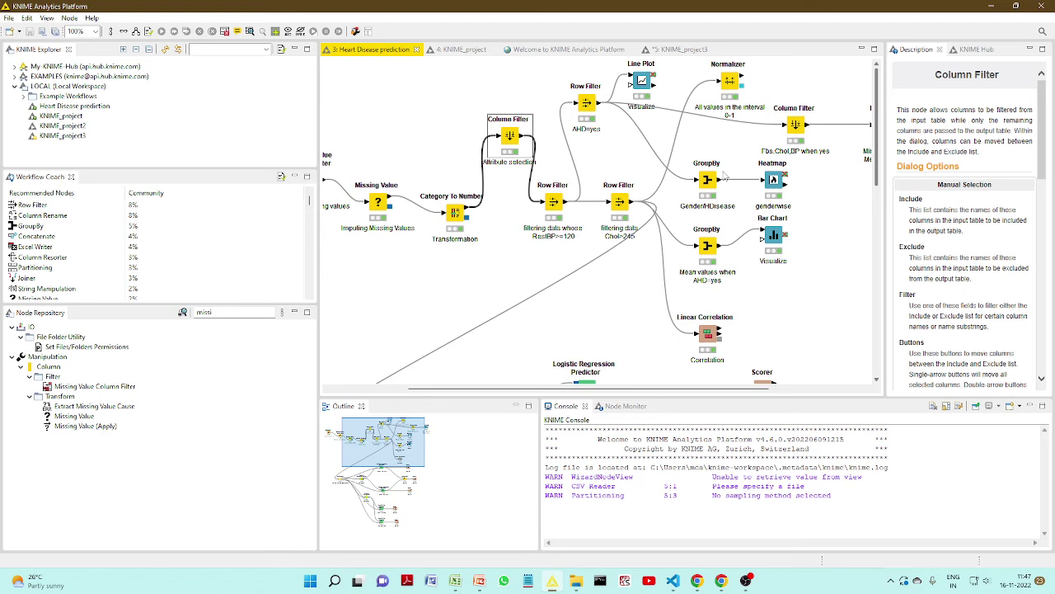
click(629, 151)
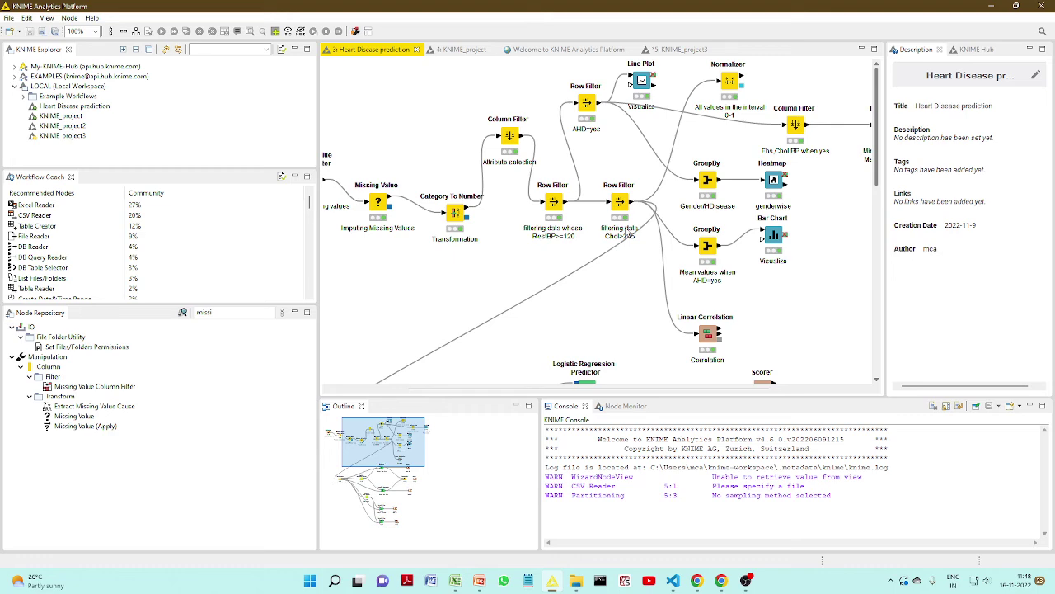
Step: Review the range-checking criteria of the Row Filter node that tests the Chol column, keeping its settings
right_click(624, 205)
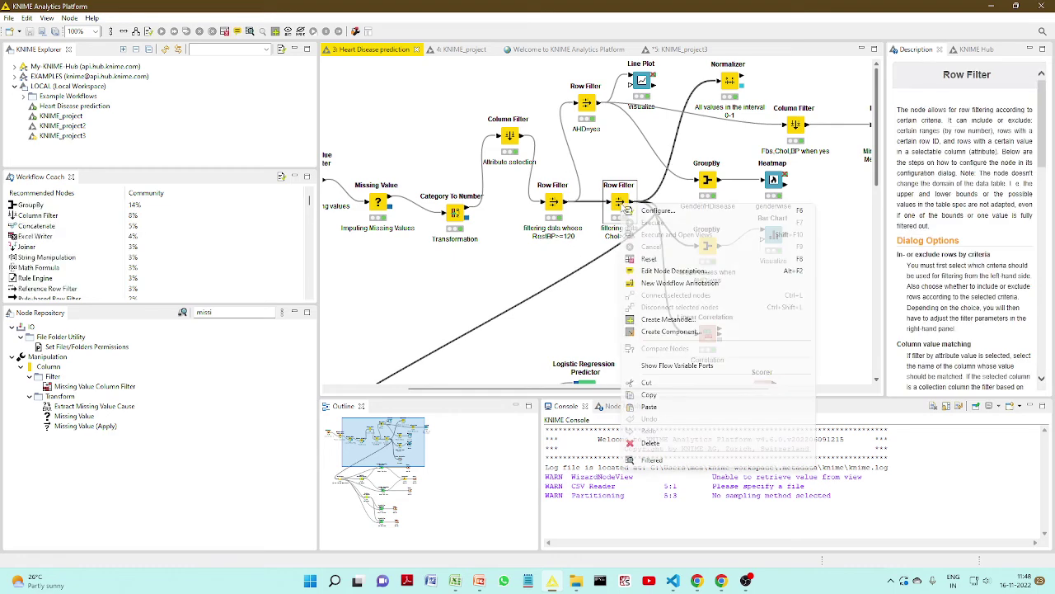
click(650, 212)
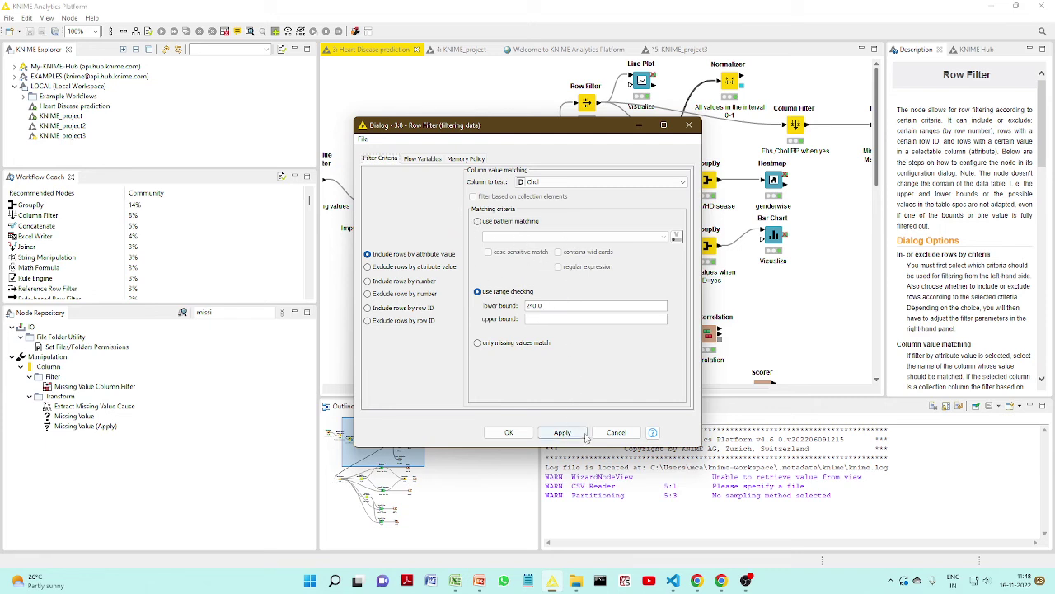
click(615, 434)
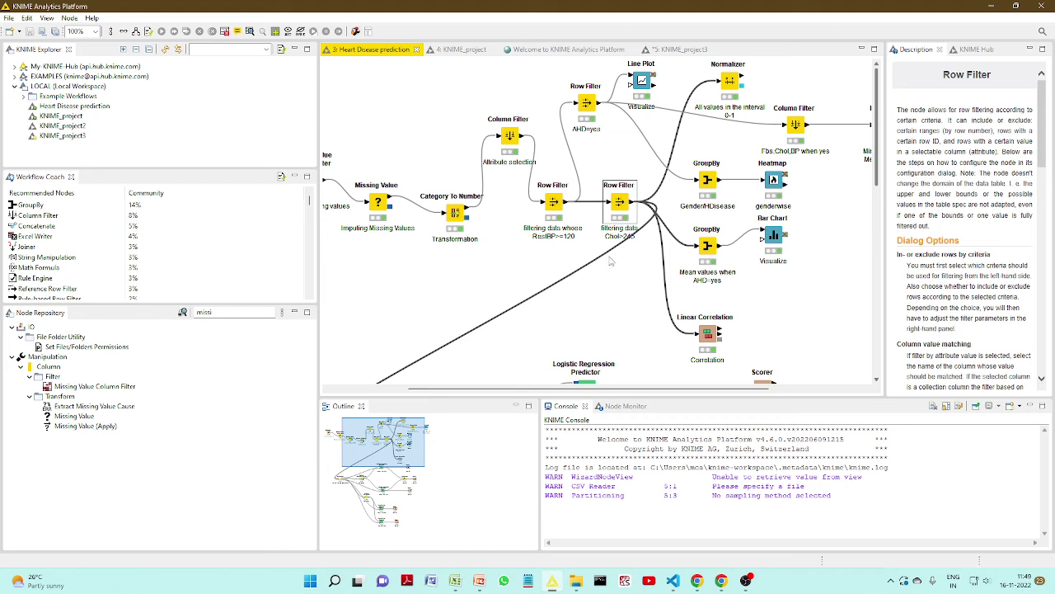
Step: Examine the rows in the filtered output table of the Row Filter node labelled "AHD=yes"
right_click(590, 108)
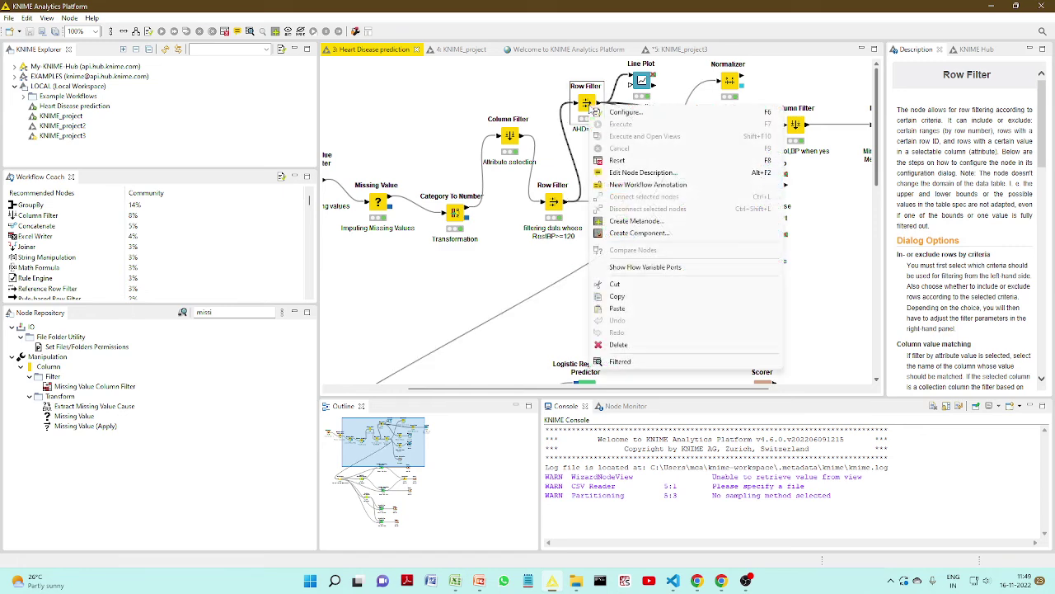
click(640, 362)
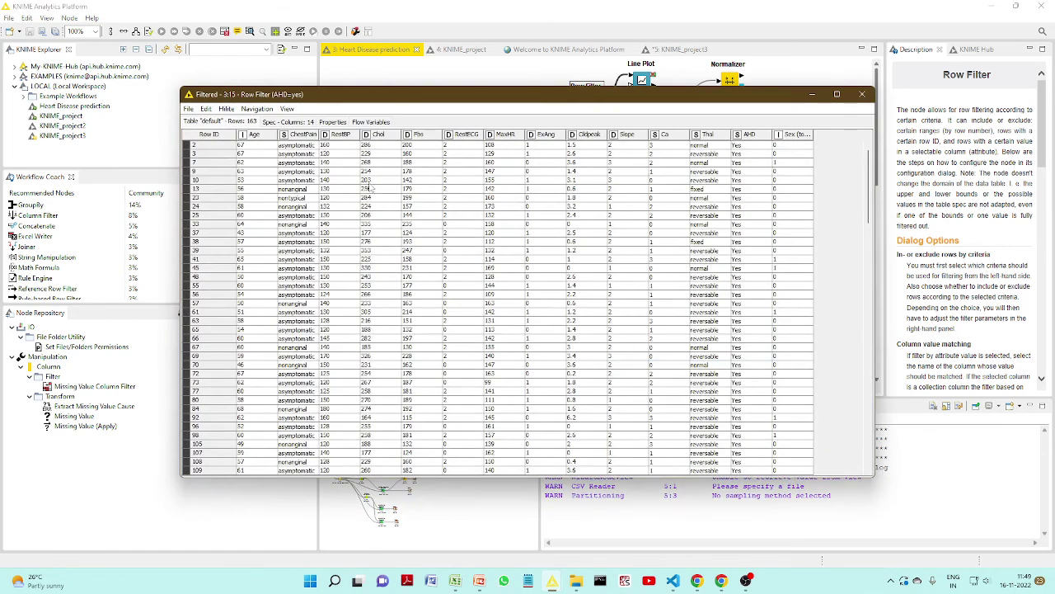
scroll(453, 241, down, 5)
scroll(455, 245, down, 18)
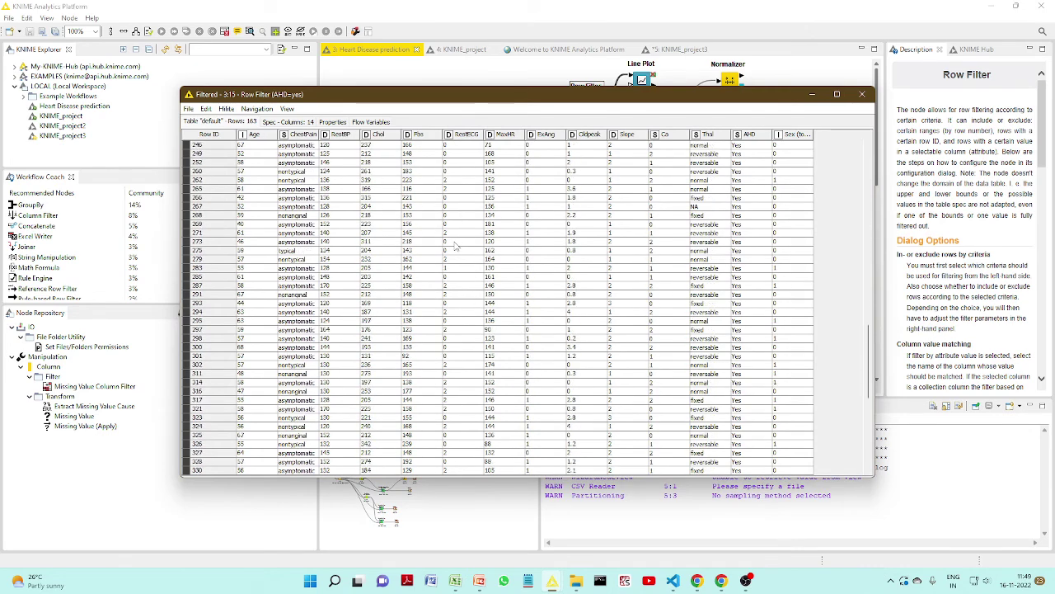
click(862, 97)
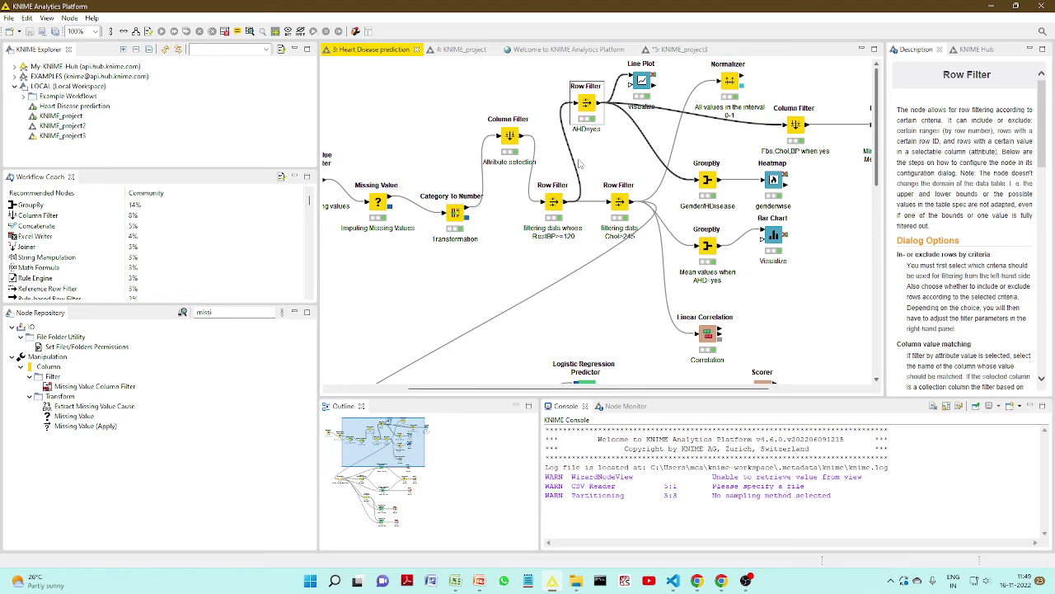
Step: Examine the RestBP, Chol and Fbs lines in the interactive view of the Line Plot node
right_click(641, 81)
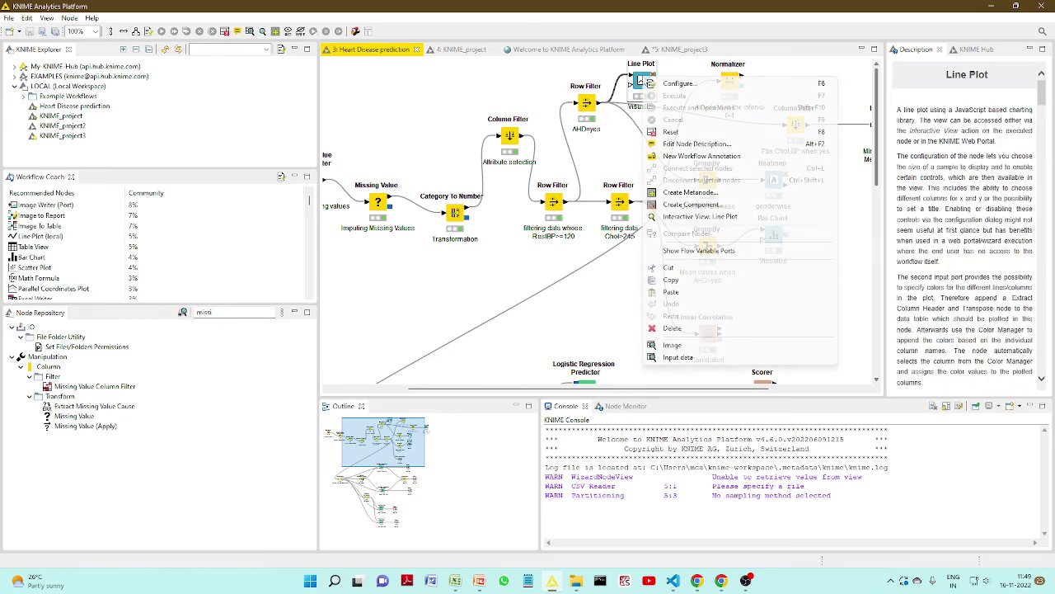
click(704, 217)
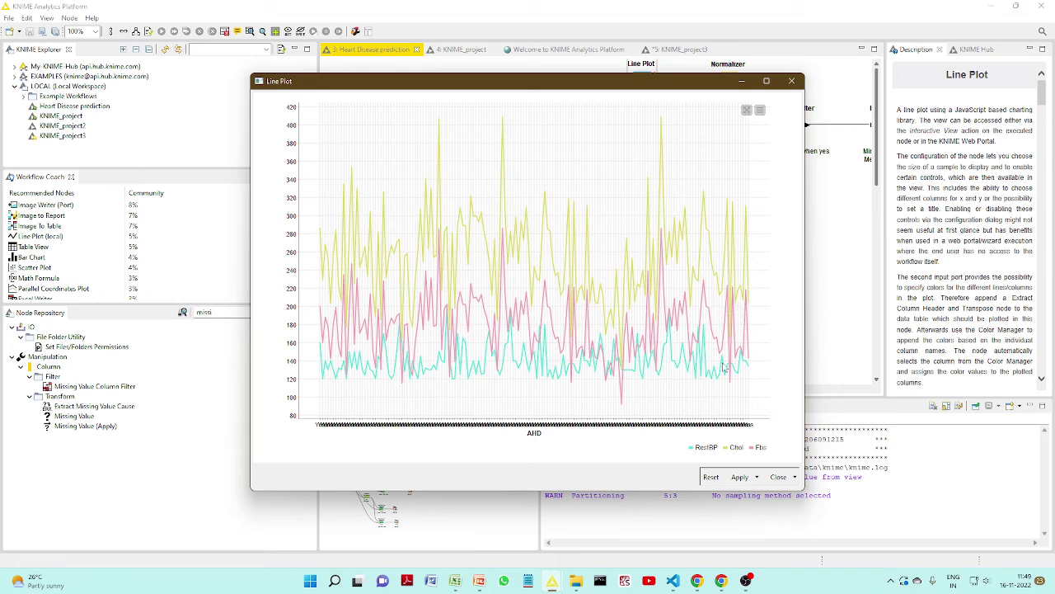
click(792, 84)
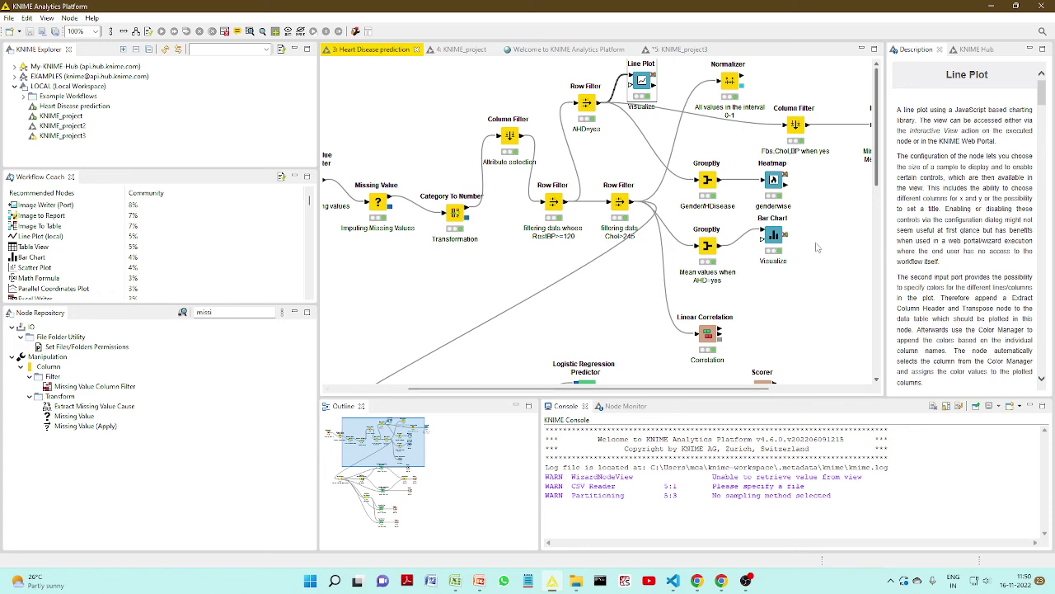
Step: Review the included columns and Min-Max Normalization settings of the Normalizer node, keeping its configuration
right_click(729, 90)
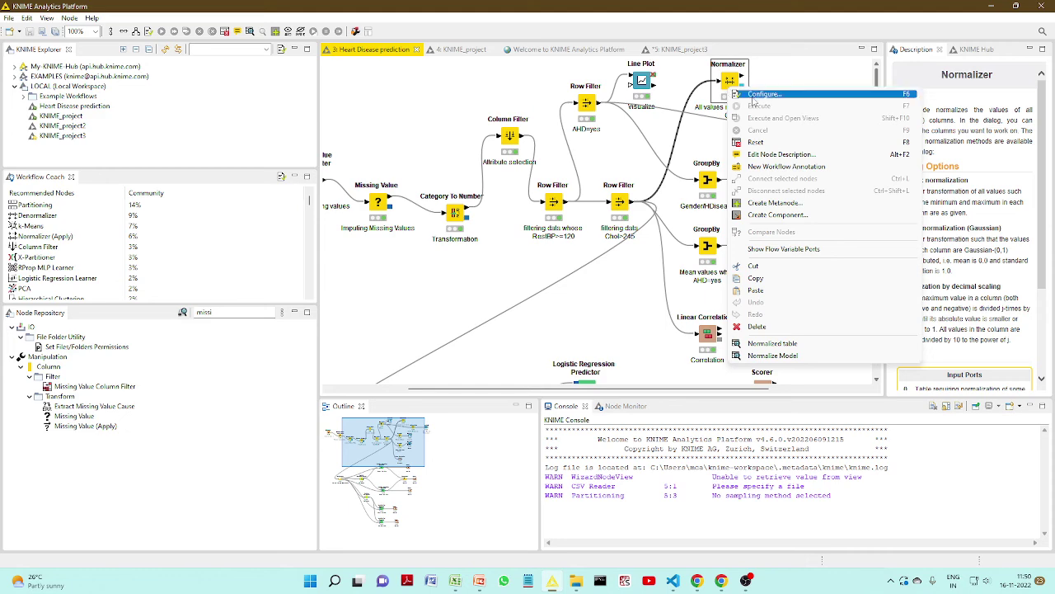
click(752, 96)
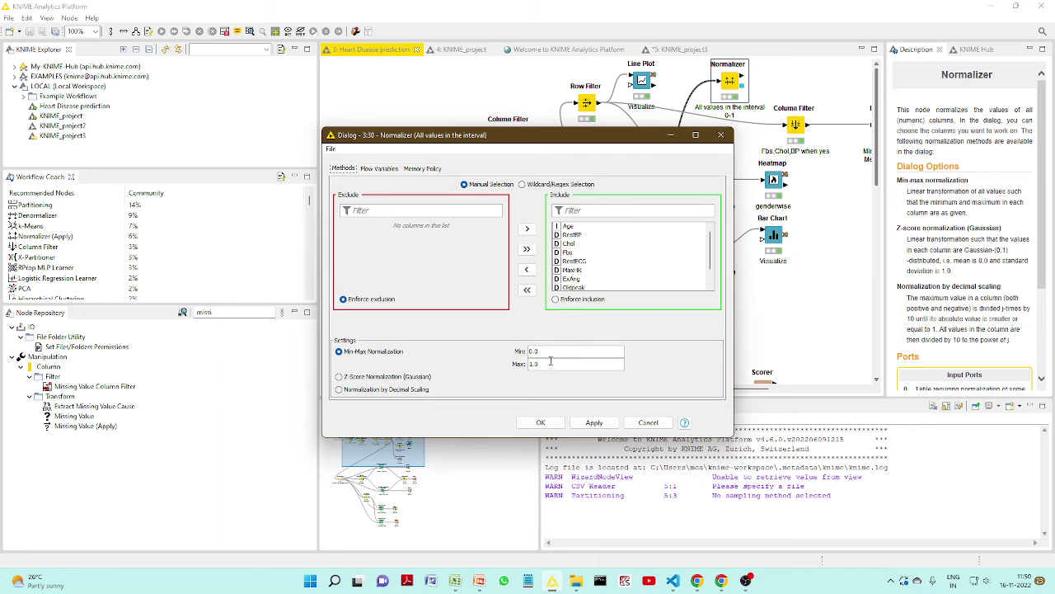
click(648, 423)
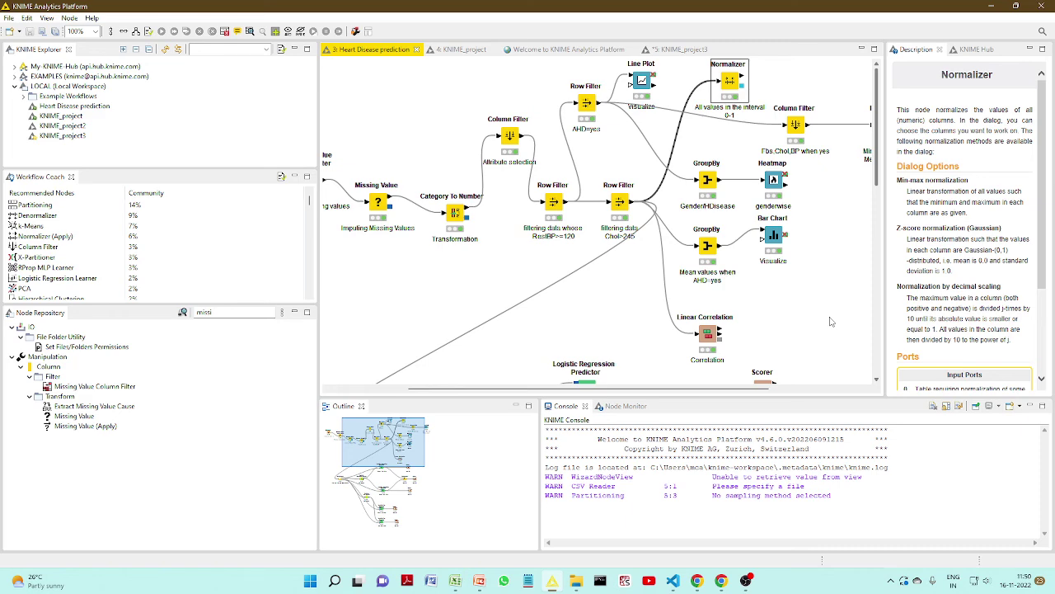
Step: Inspect the Box Plot node's image output and its interactive view of the filtered columns
drag(758, 394, 840, 394)
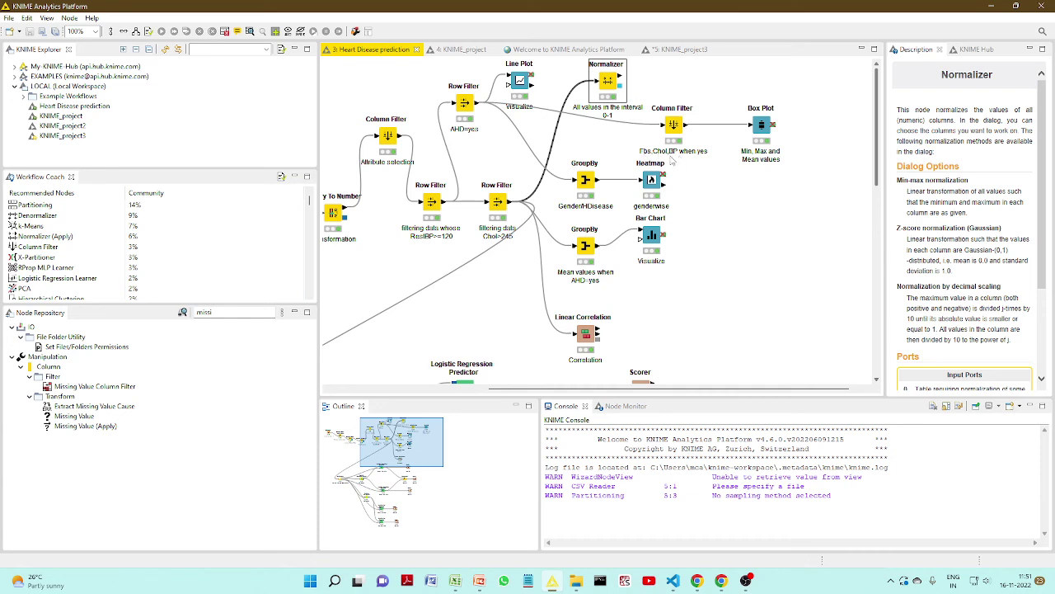
right_click(770, 127)
click(827, 392)
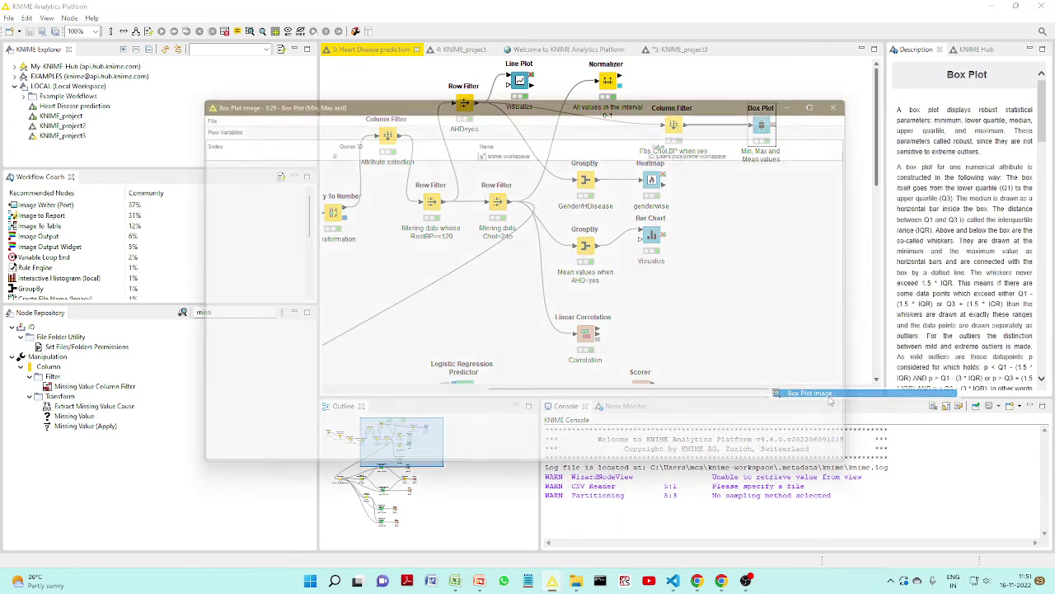
click(864, 94)
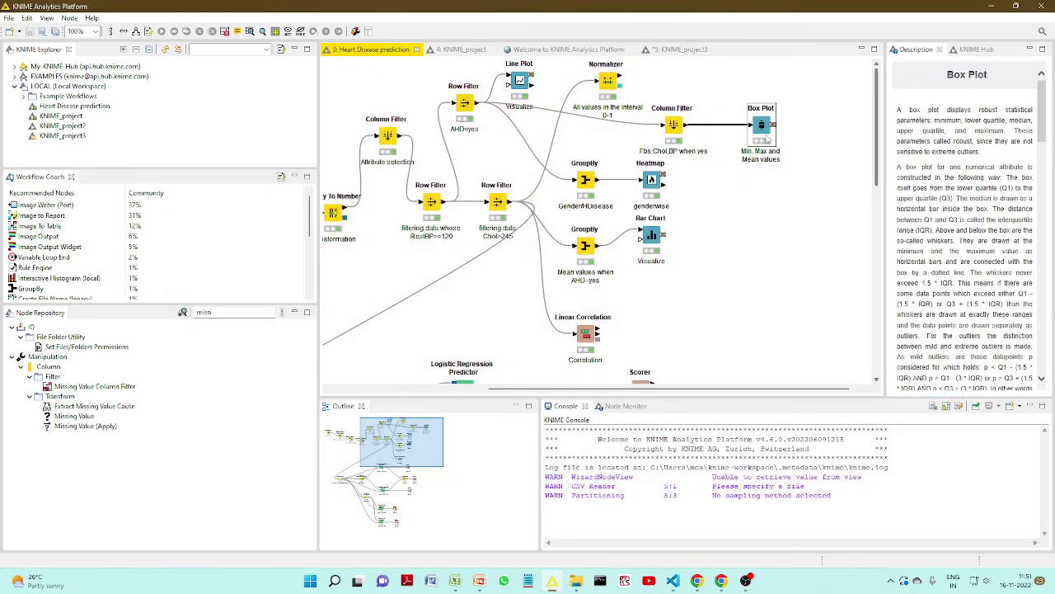
right_click(765, 126)
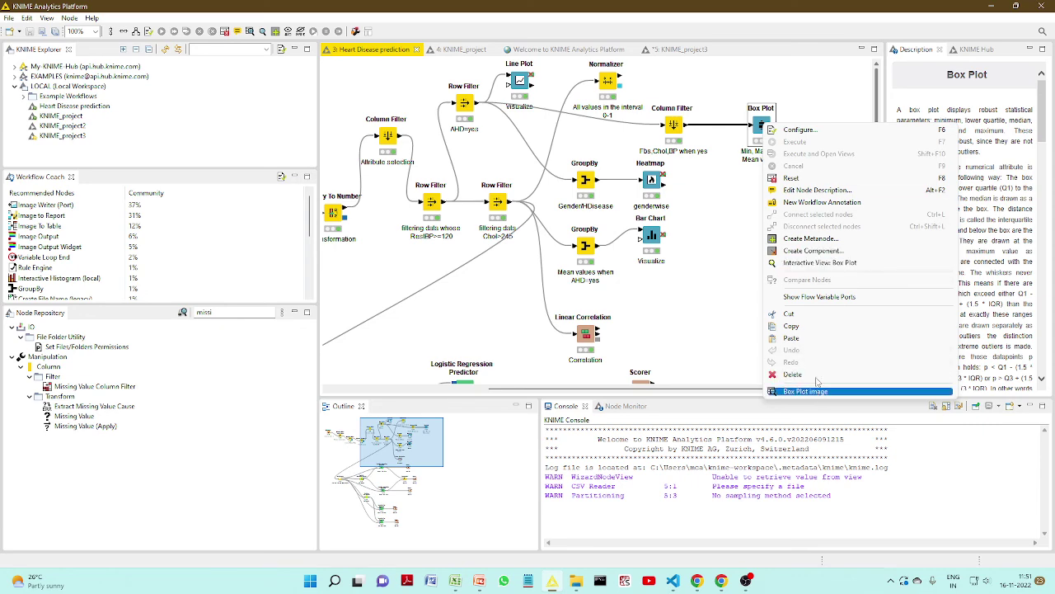
click(818, 264)
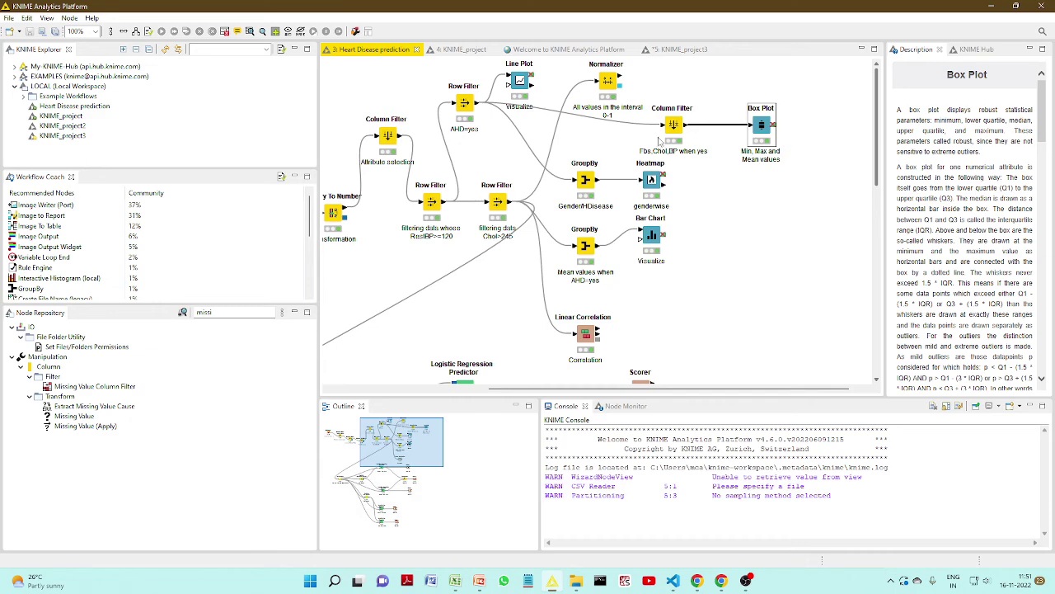
click(775, 253)
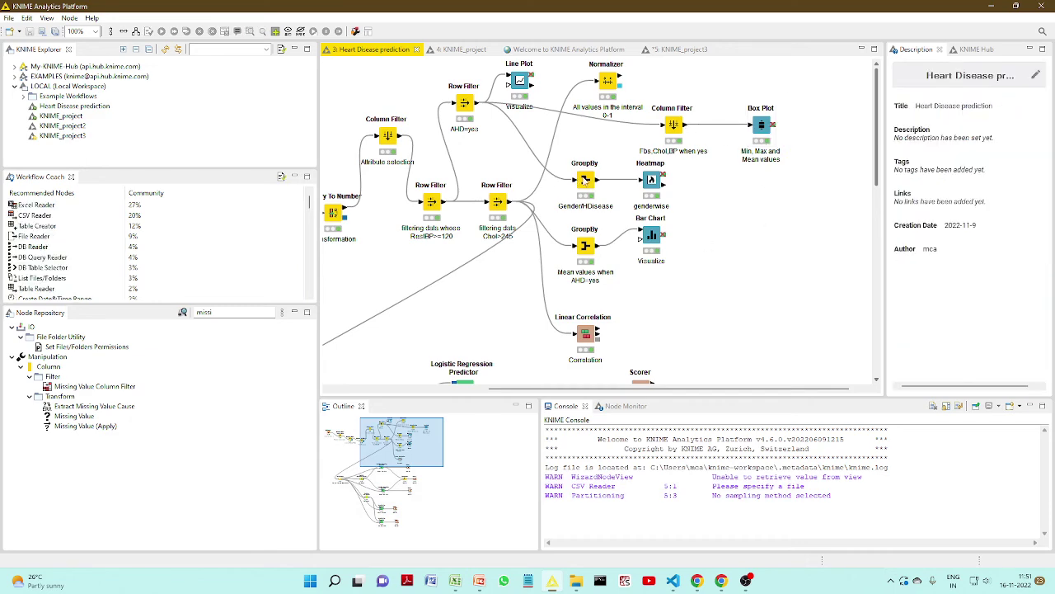
Step: Review the manual aggregation and group column settings of the GroupBy node labelled "Gender/HDisease", keeping its configuration
click(584, 180)
right_click(584, 180)
click(601, 188)
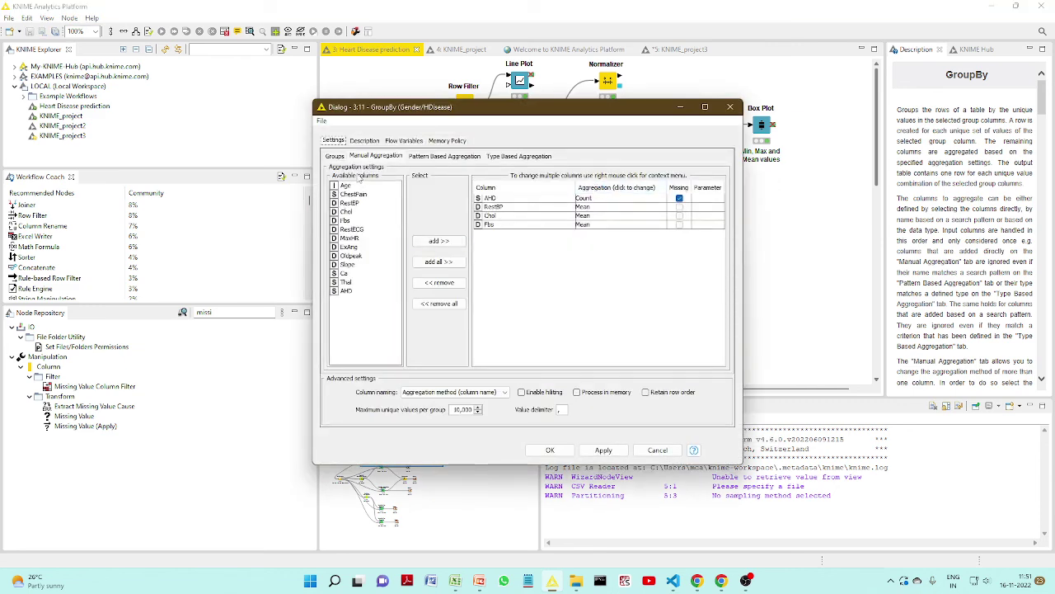
click(334, 156)
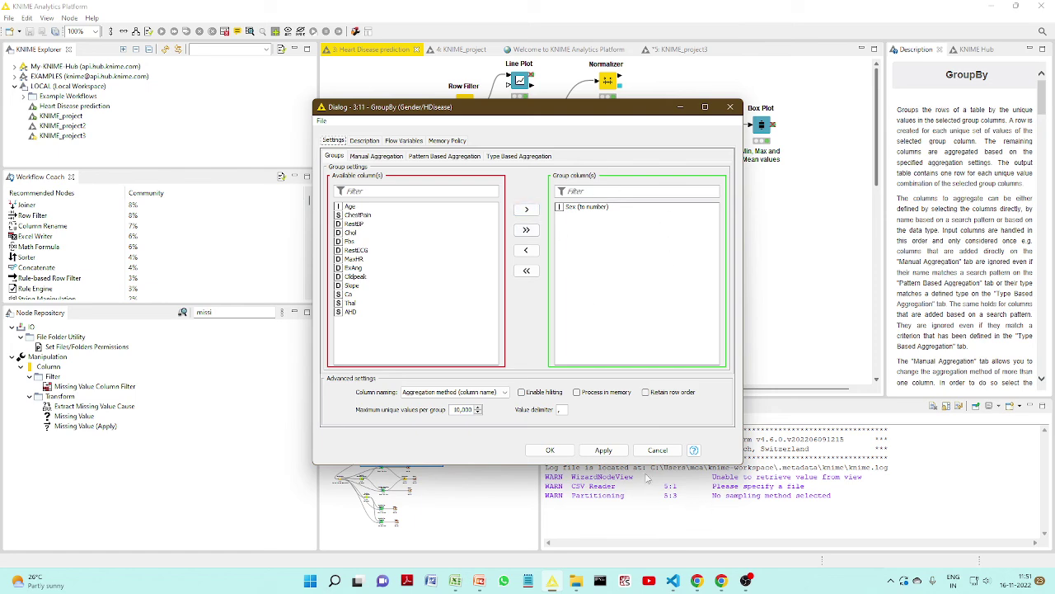
click(656, 451)
Step: Examine the group table of the Gender/HDisease GroupBy node, widening the count and mean columns to show their full names
right_click(589, 184)
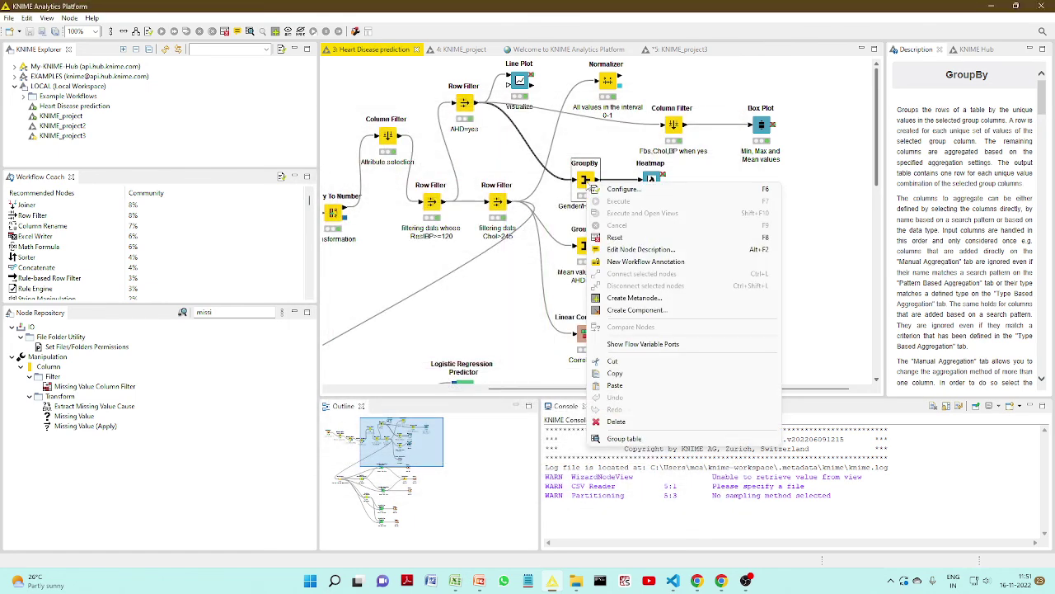
click(610, 439)
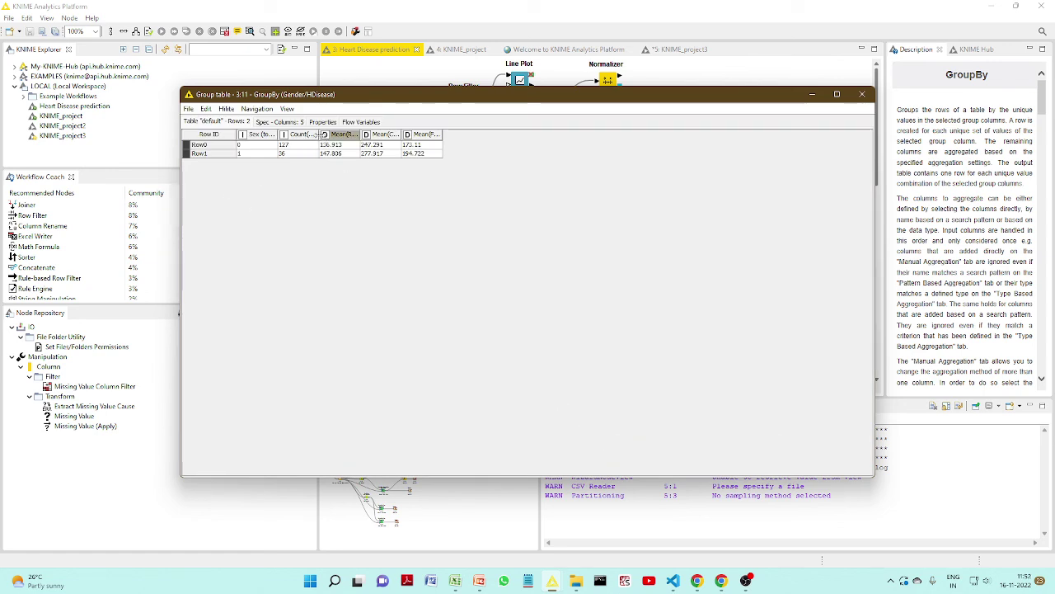
drag(319, 135, 348, 134)
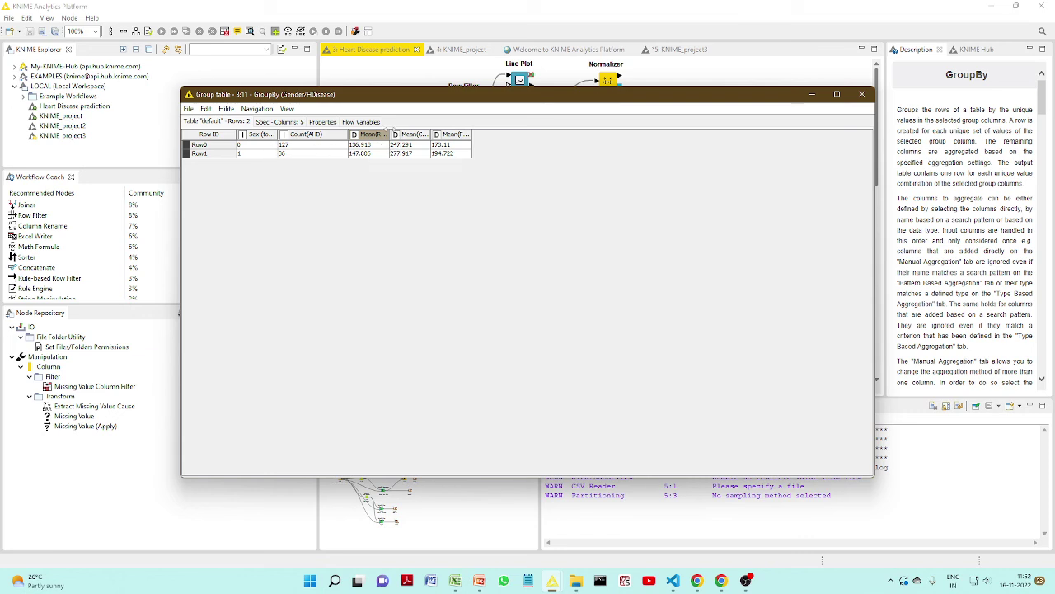
drag(390, 135, 550, 134)
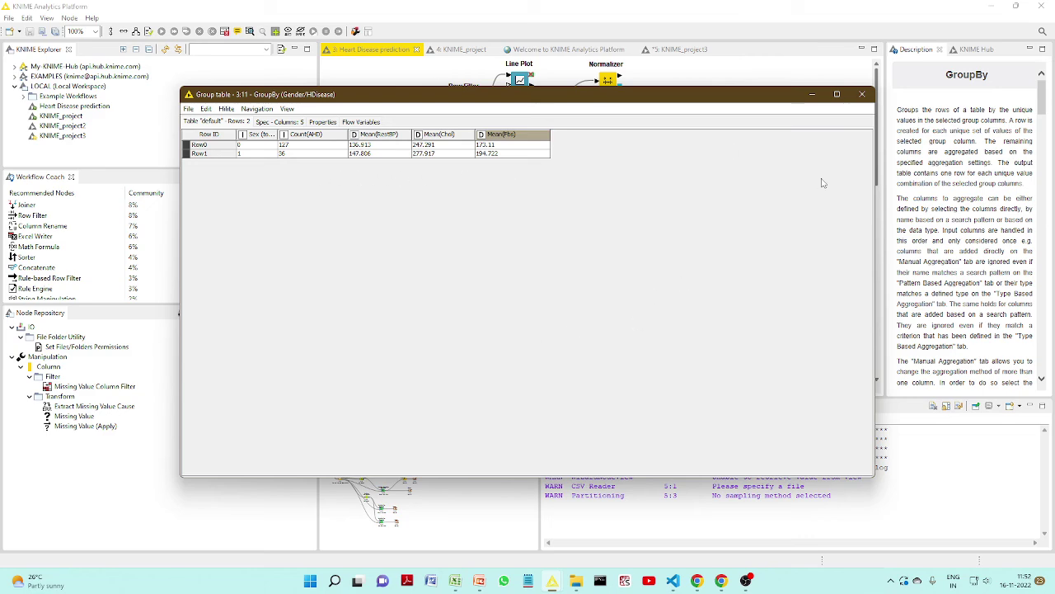
click(863, 94)
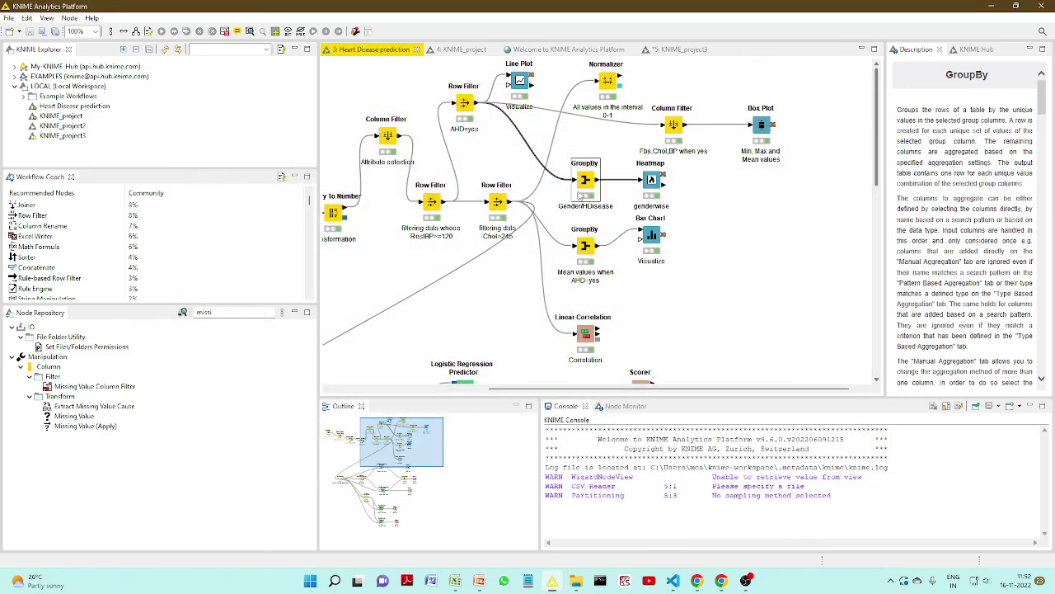
Step: Review the group column and manual aggregation settings of the GroupBy node labelled "Mean values when AHD=yes", keeping its configuration
right_click(585, 246)
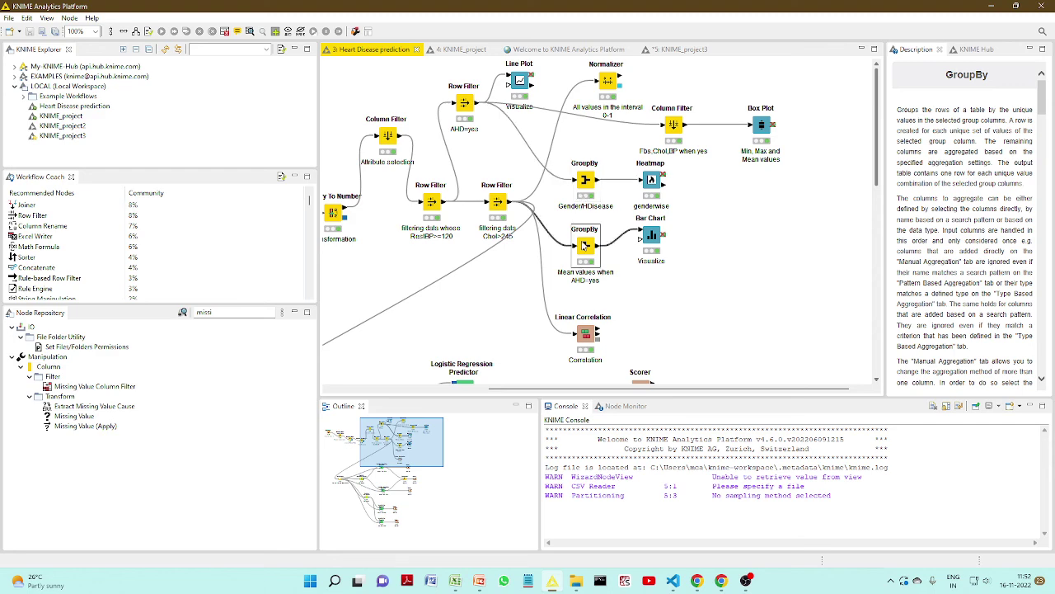
click(616, 248)
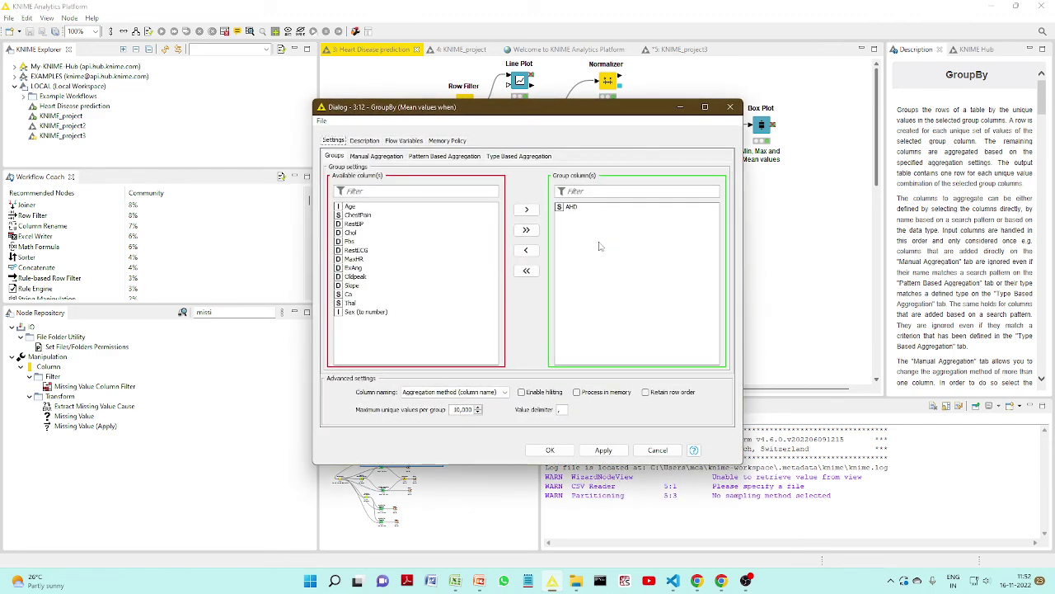
click(358, 158)
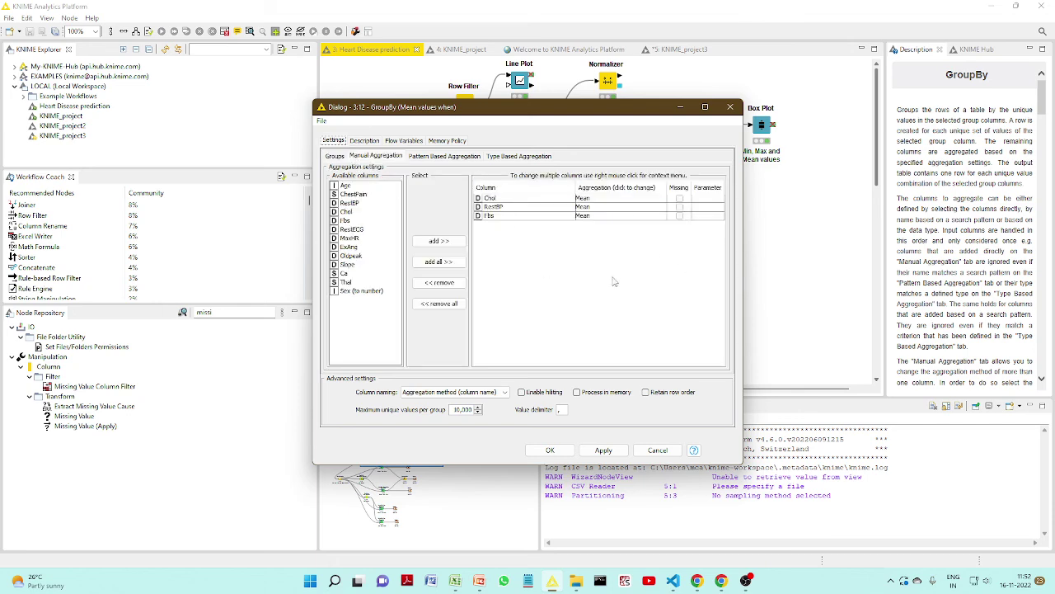
click(658, 452)
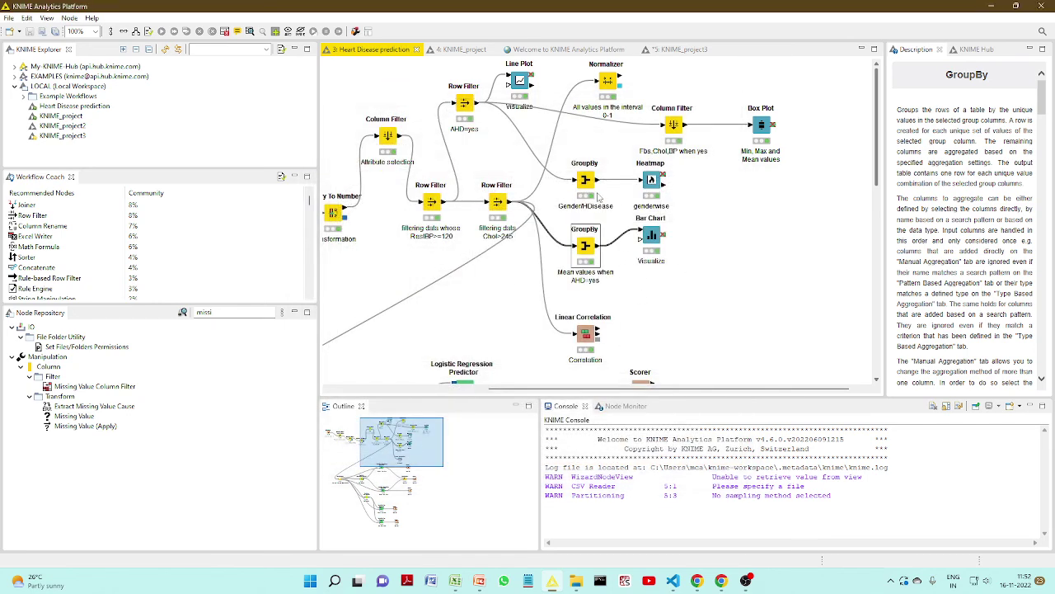
Step: Examine the group table of mean values per AHD class from the "Mean values when AHD=yes" GroupBy node
right_click(583, 241)
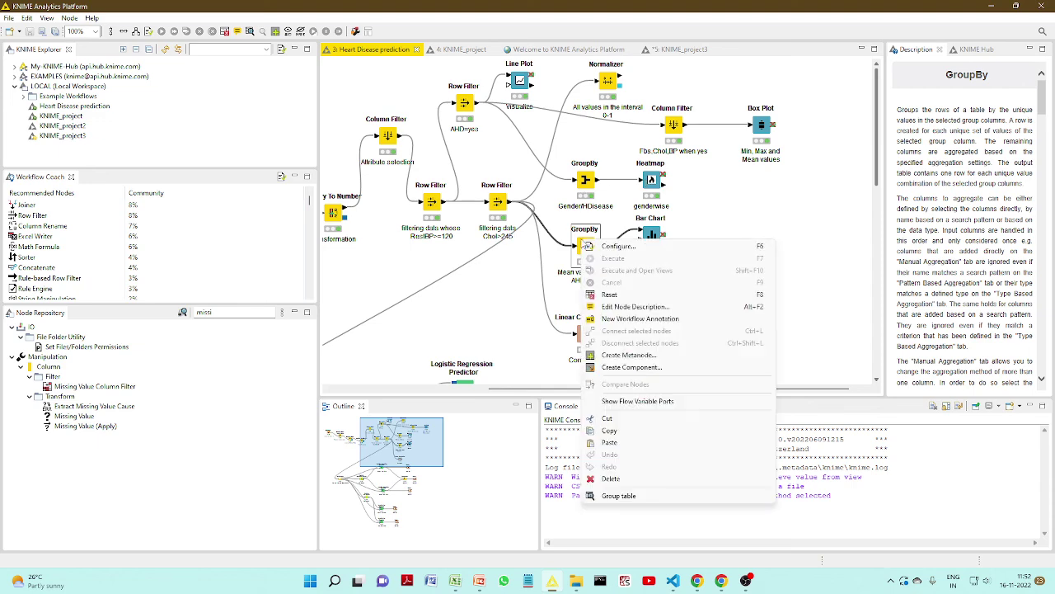
click(620, 496)
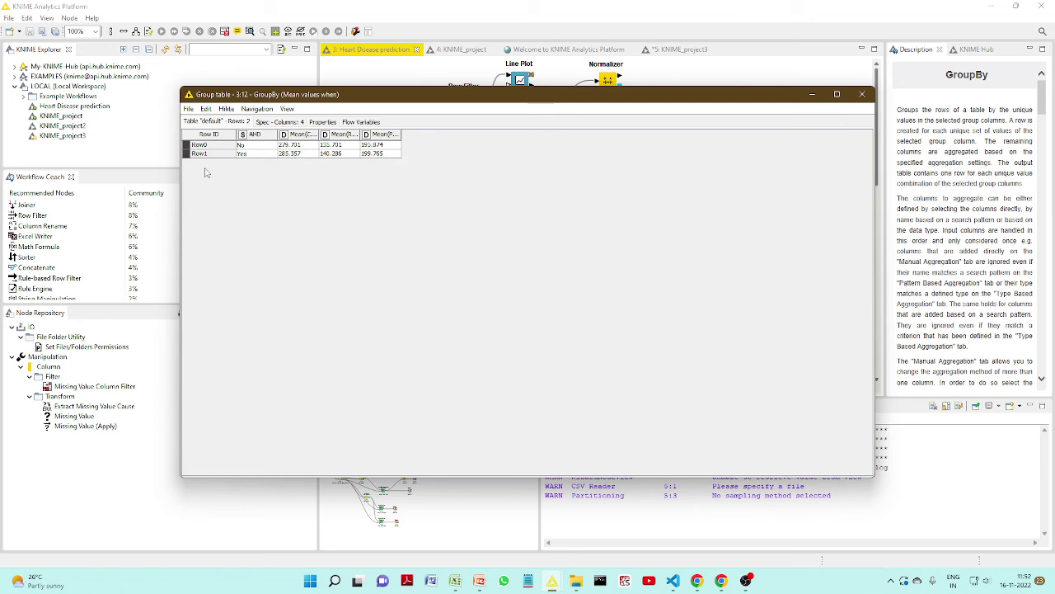
click(862, 94)
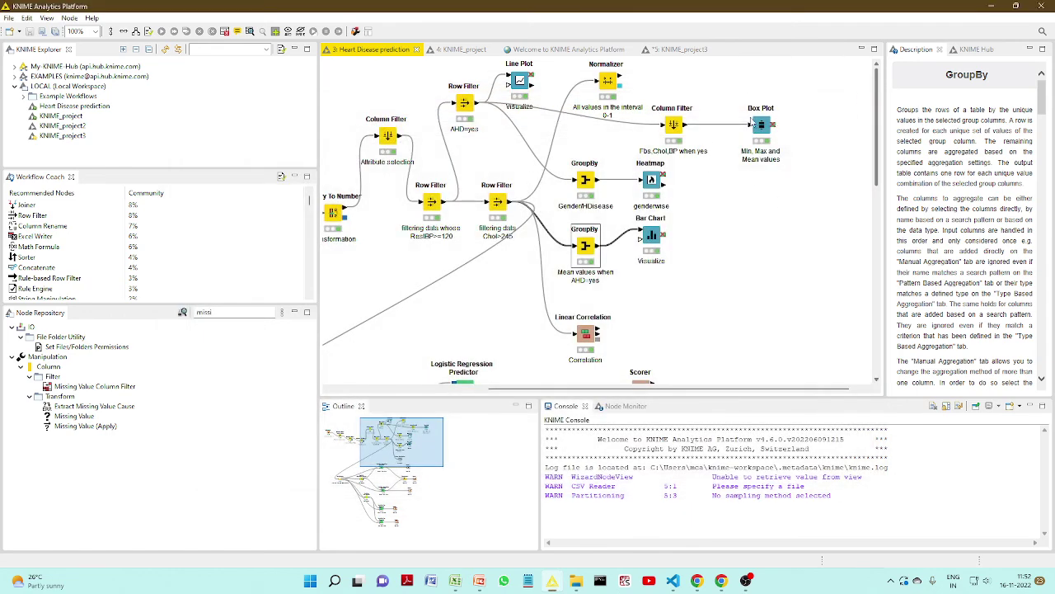
Step: Inspect the Bar Chart node's image output and compare the mean Chol, RestBP and Fbs bars in its interactive view
right_click(652, 238)
click(694, 505)
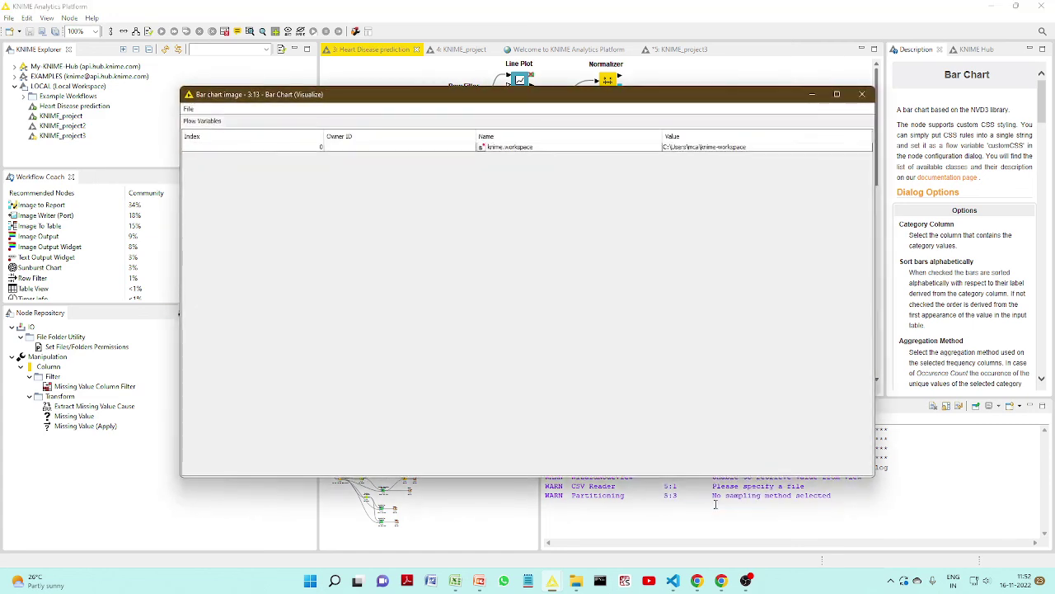
click(862, 94)
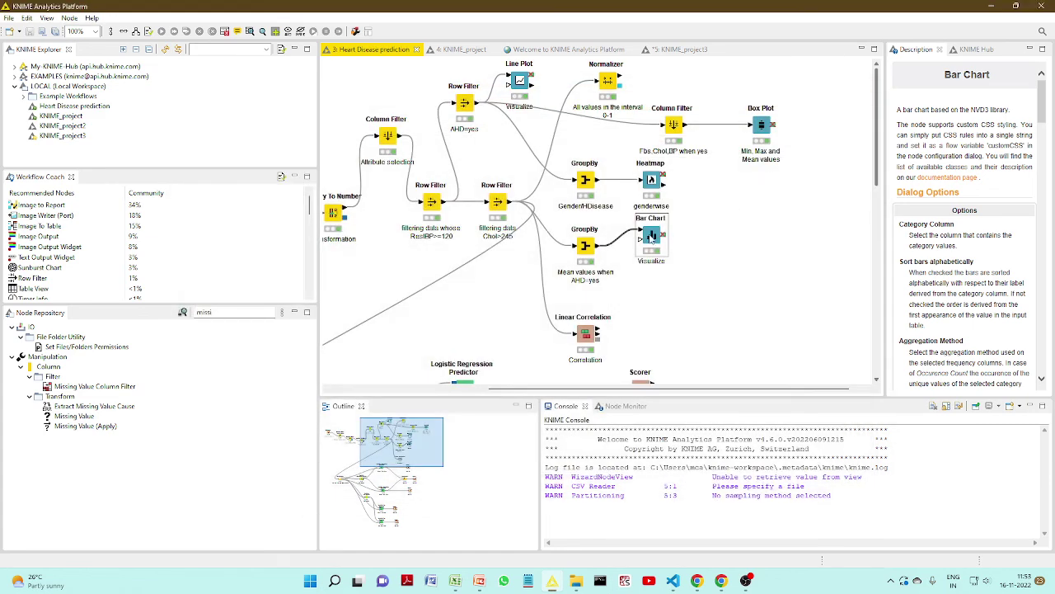
right_click(651, 238)
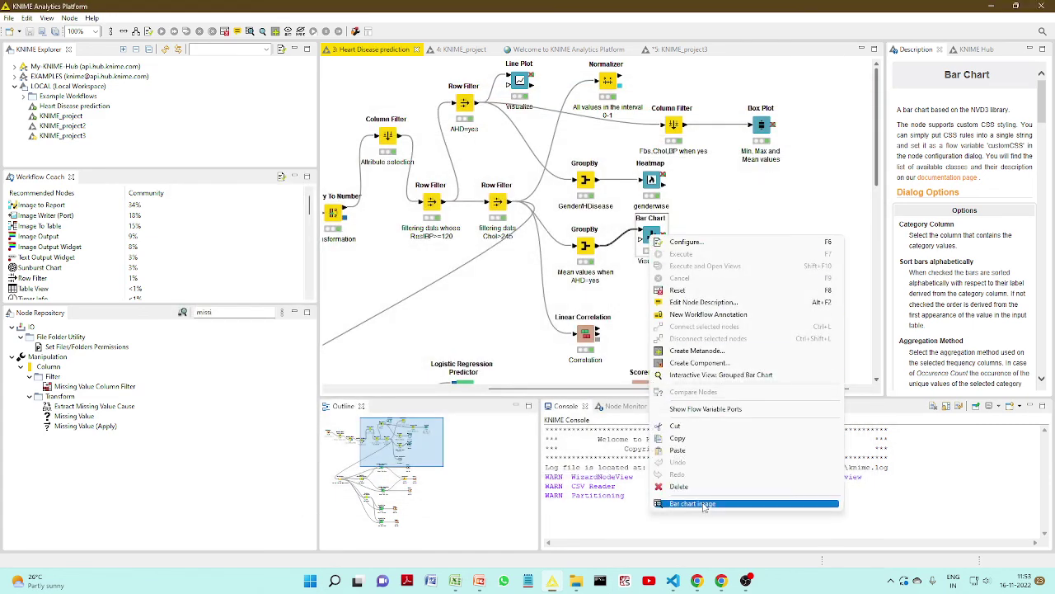
click(709, 374)
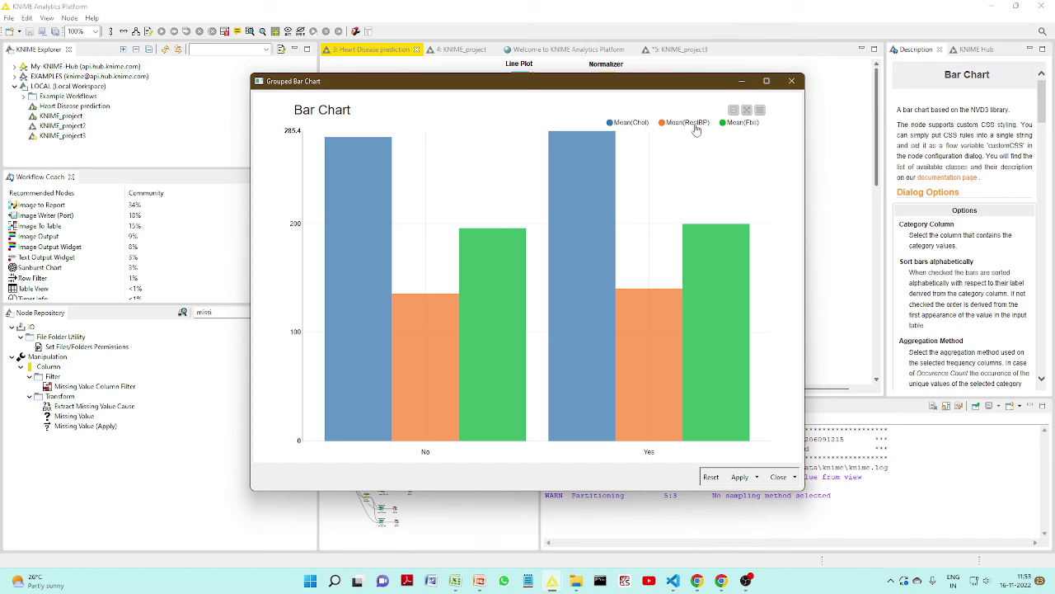
mouse_move(609, 432)
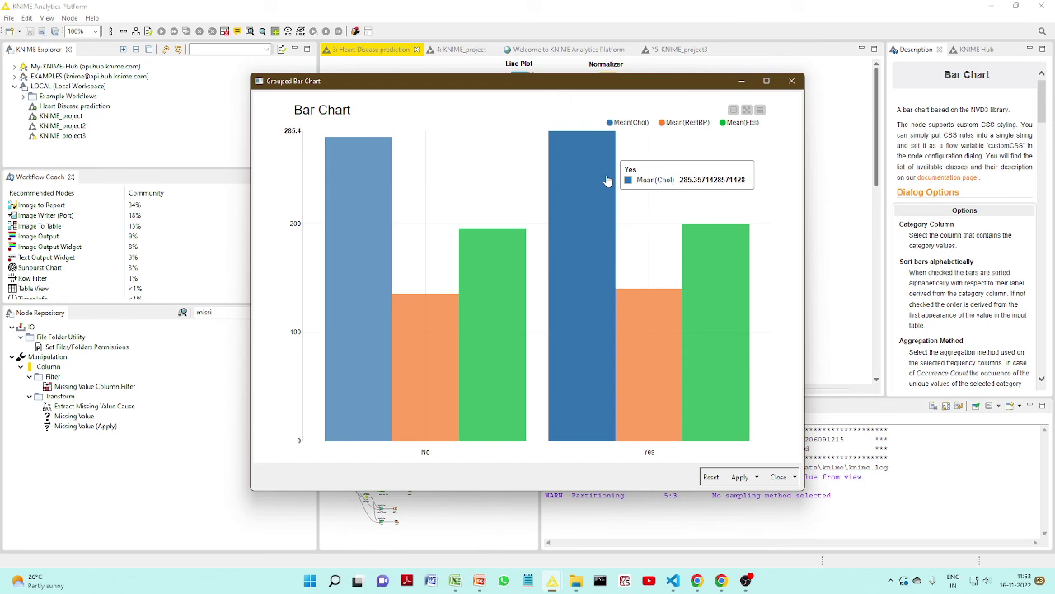
click(777, 478)
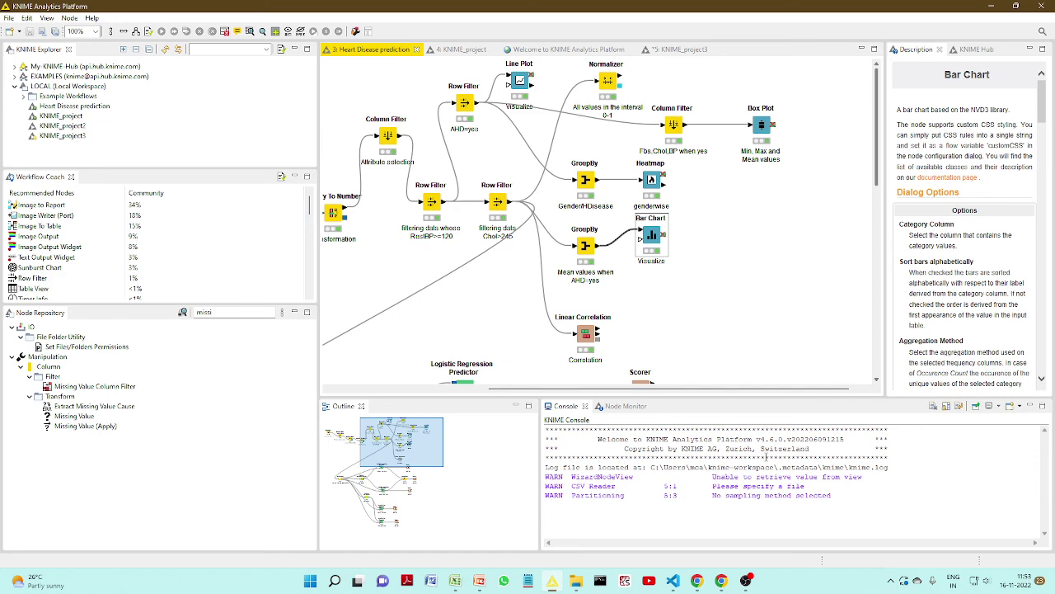
Step: Examine the mean RestBP, Chol and Fbs cells in the Heatmap node's interactive view and close it, discarding view changes
right_click(659, 183)
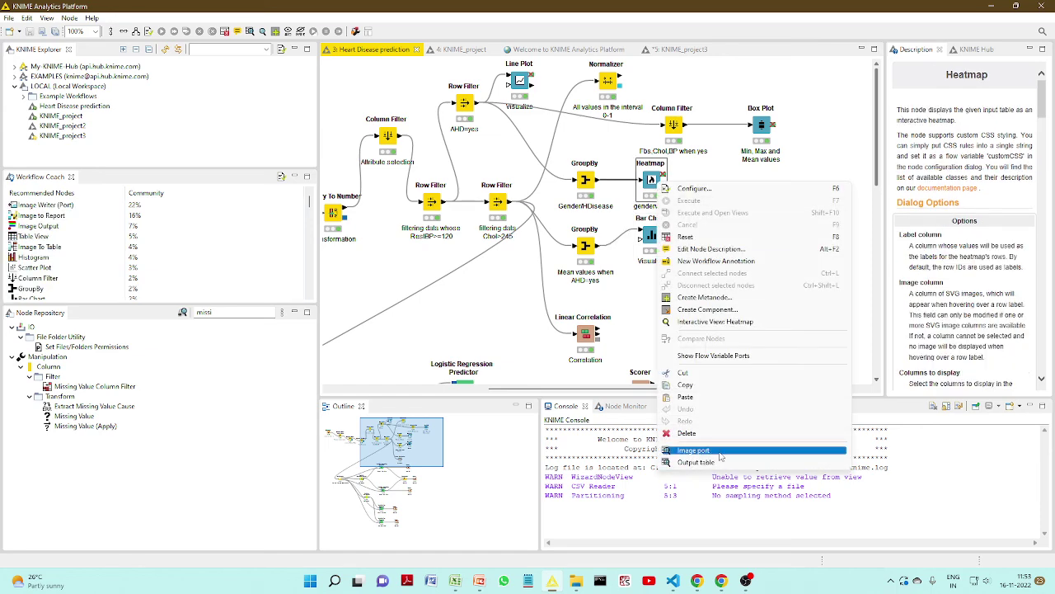
click(730, 322)
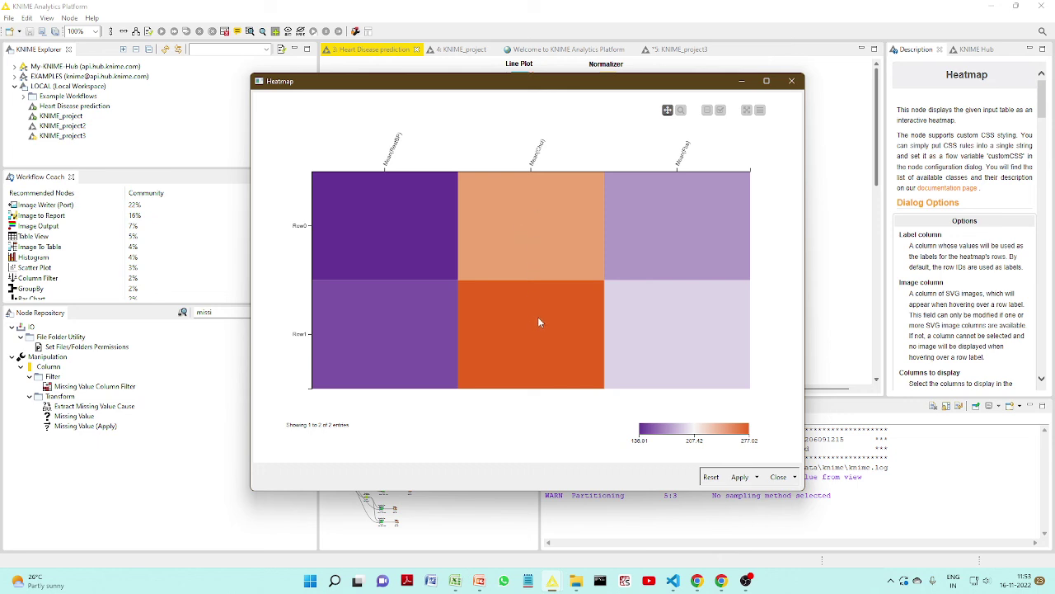
click(779, 480)
click(630, 169)
click(790, 81)
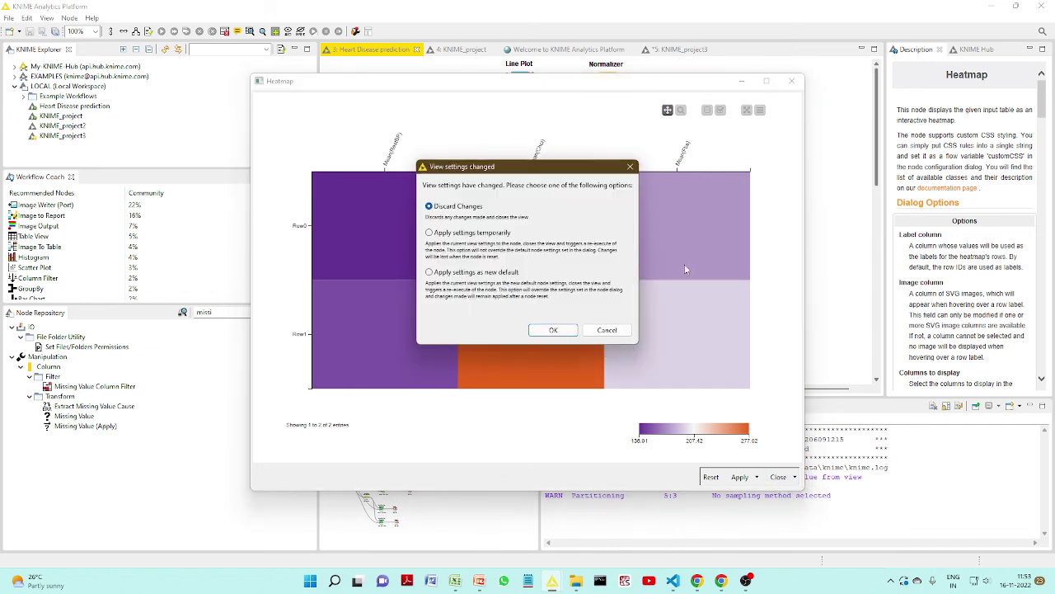
click(553, 328)
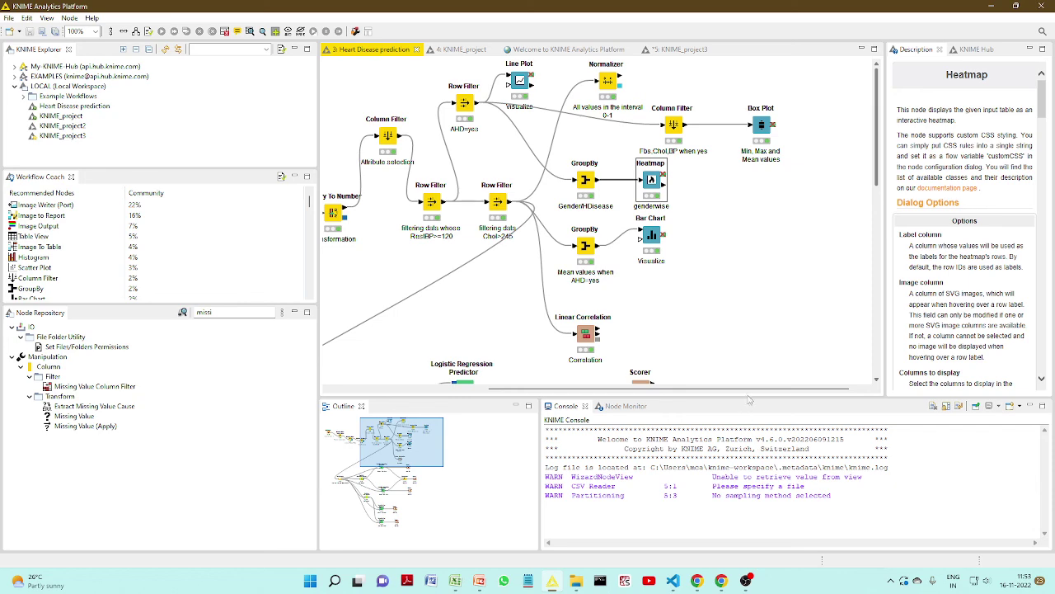
Step: Survey the modelling part of the workflow, from the Partitioning node to the Logistic Regression and Decision Tree branches
drag(750, 388, 683, 389)
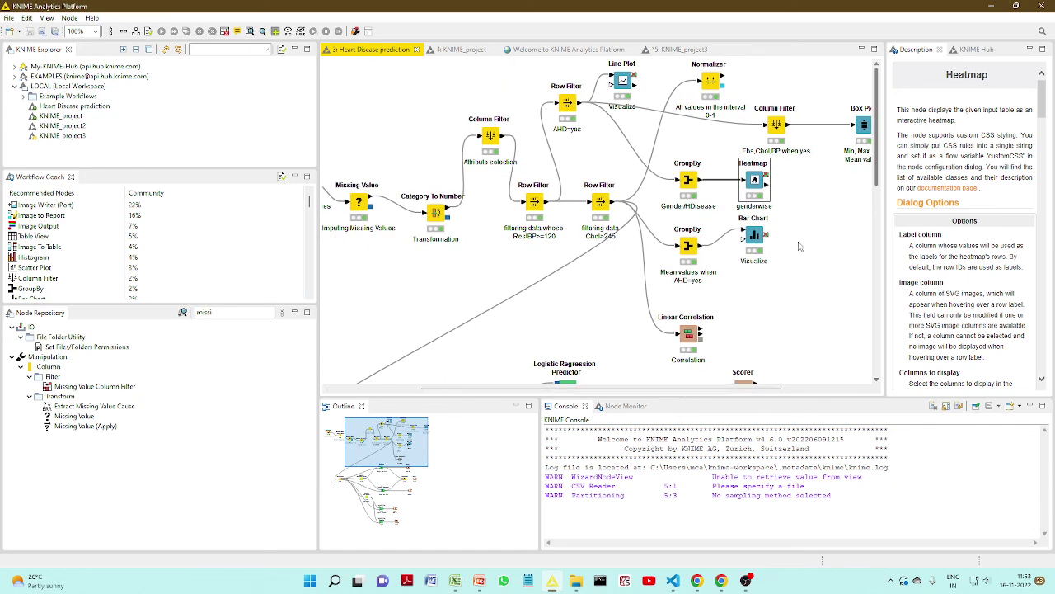
scroll(797, 247, down, 5)
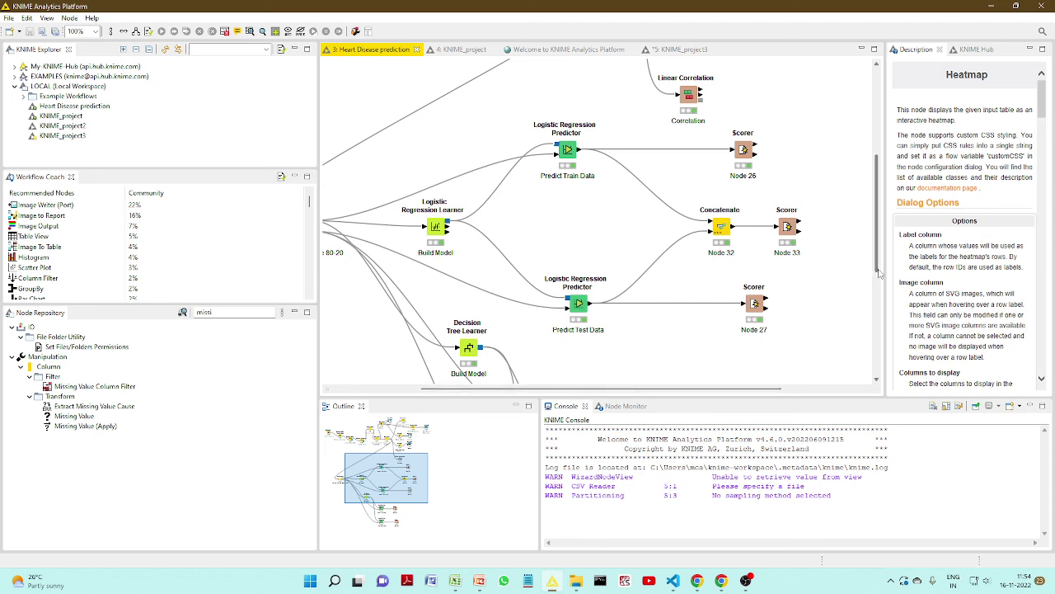
drag(750, 389, 643, 391)
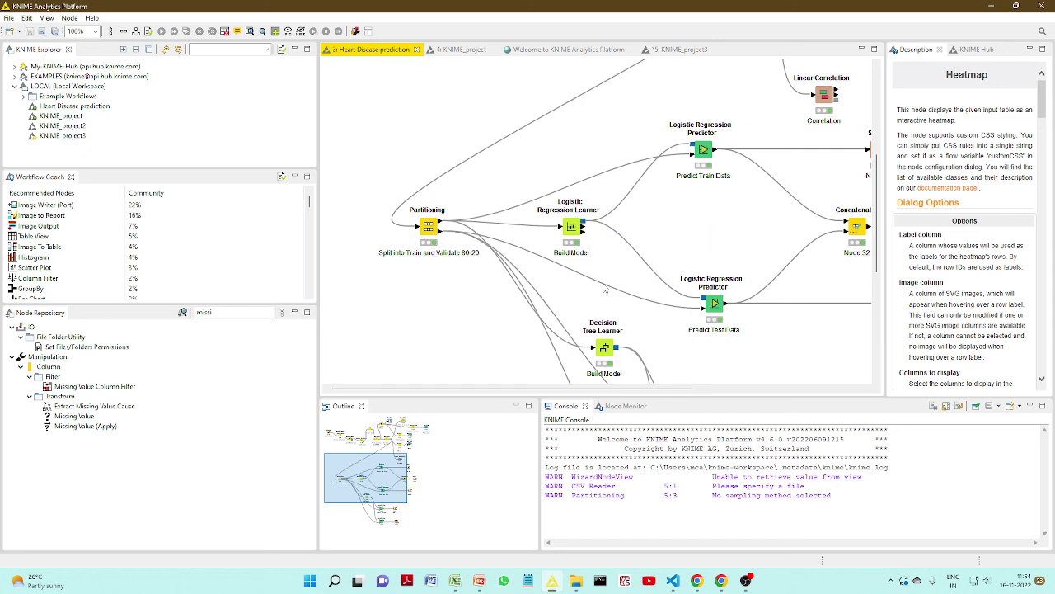
scroll(611, 290, down, 3)
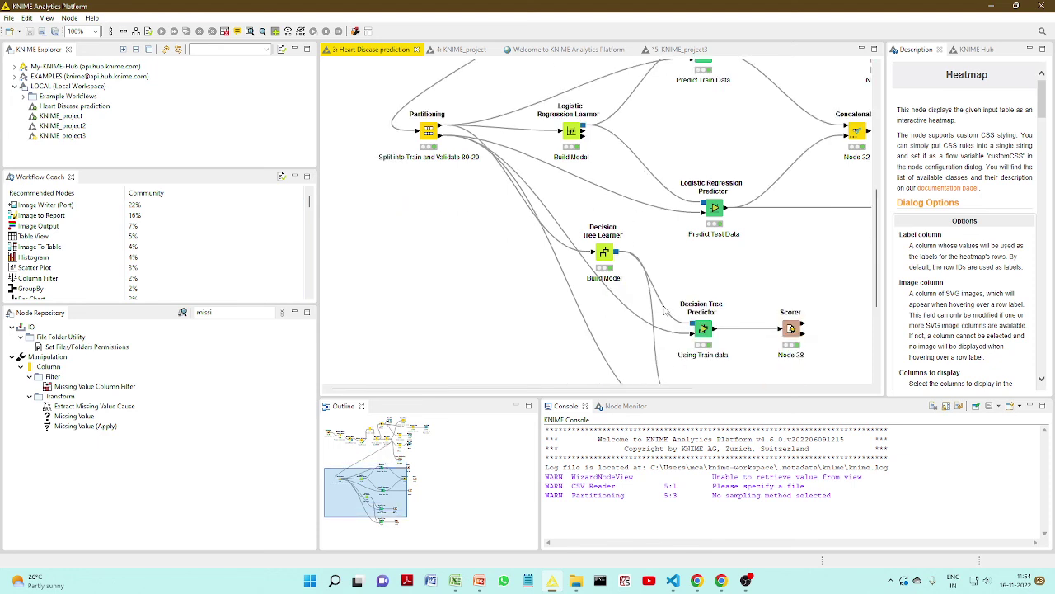
scroll(666, 308, up, 3)
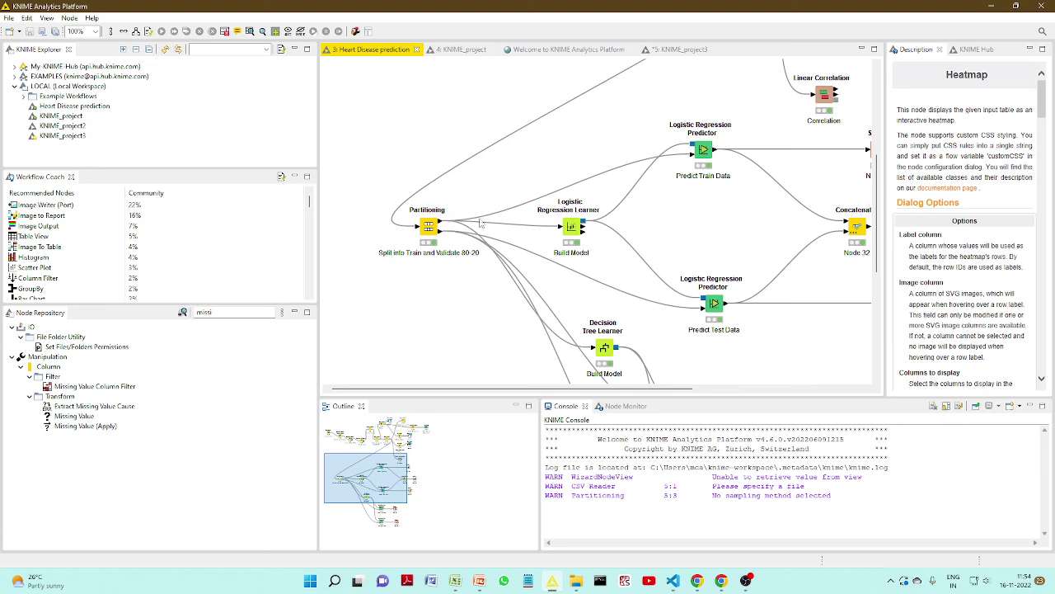
Step: Open the predicted data of the "Predict Train Data" Logistic Regression Predictor and move the Sex column directly after Age
click(702, 150)
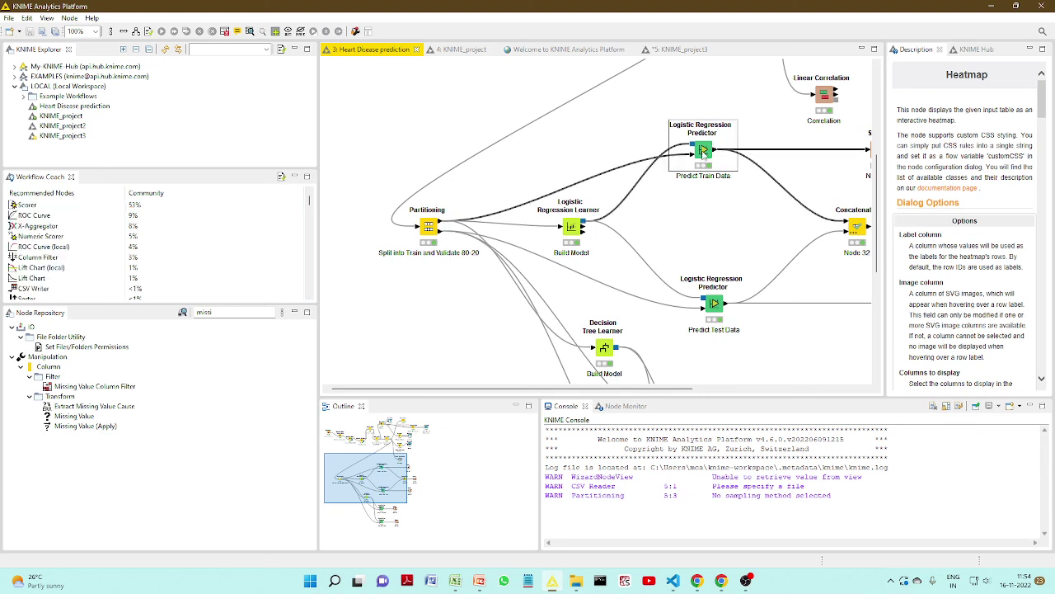
right_click(705, 152)
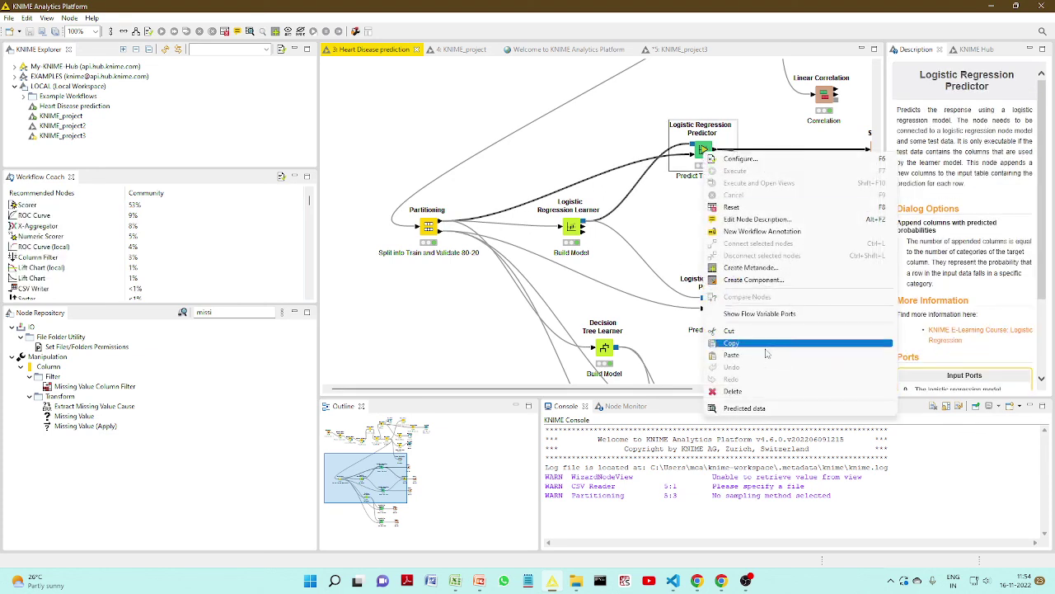
click(742, 408)
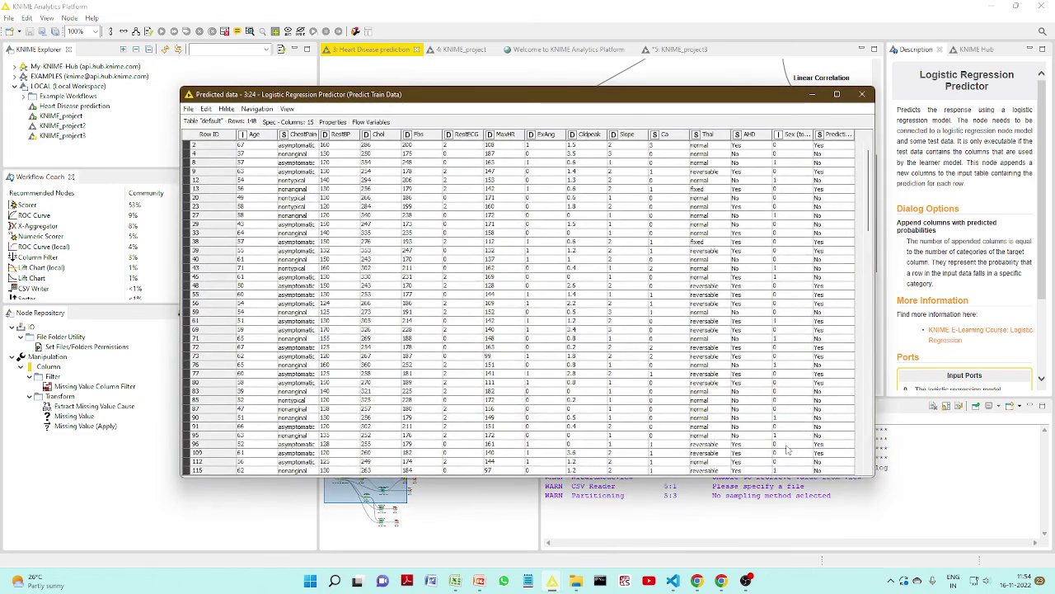
drag(797, 135, 302, 134)
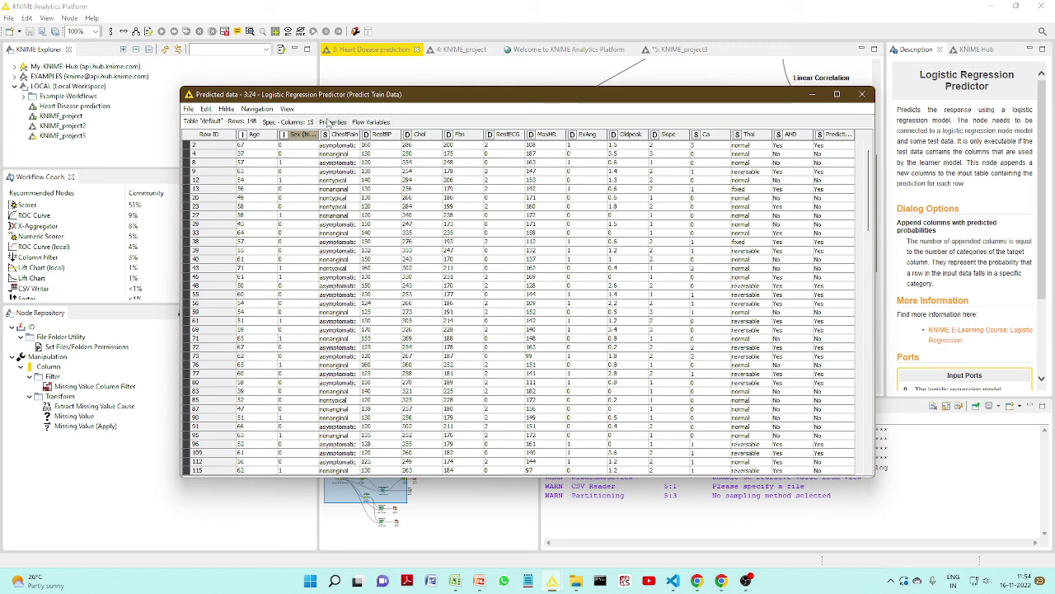
right_click(799, 137)
click(804, 121)
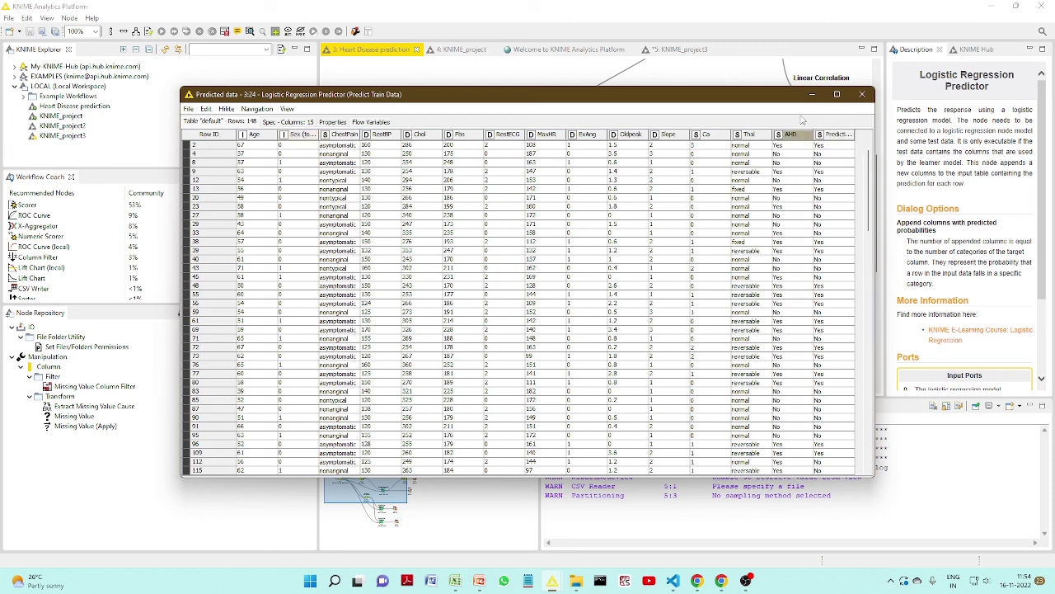
Step: Widen the Prediction (AHD) column, compare it with the AHD column down the rows, and close the predicted data table
drag(853, 133, 868, 133)
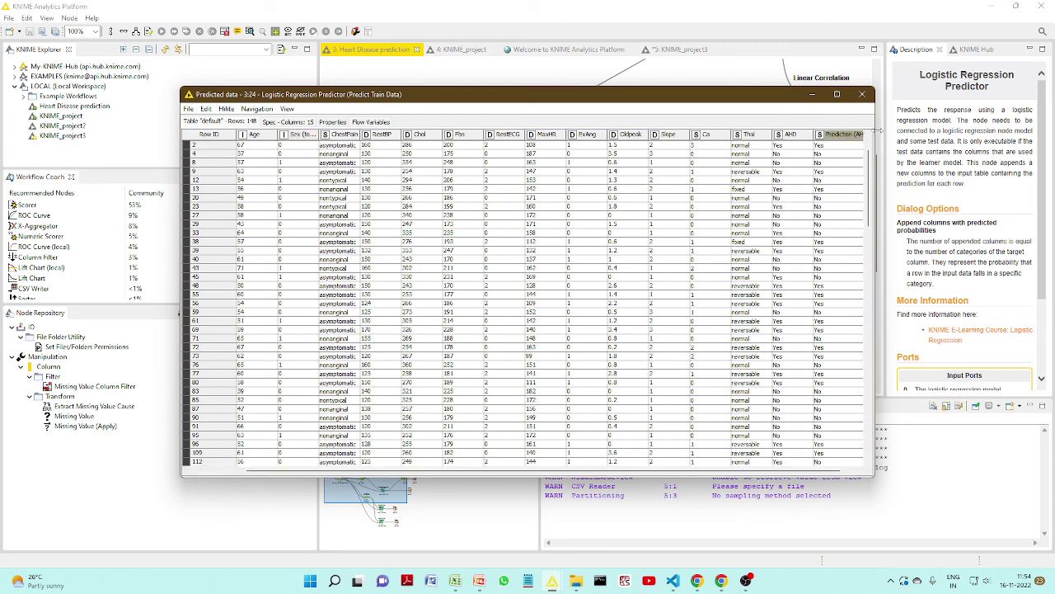
drag(760, 471, 757, 471)
scroll(847, 278, down, 8)
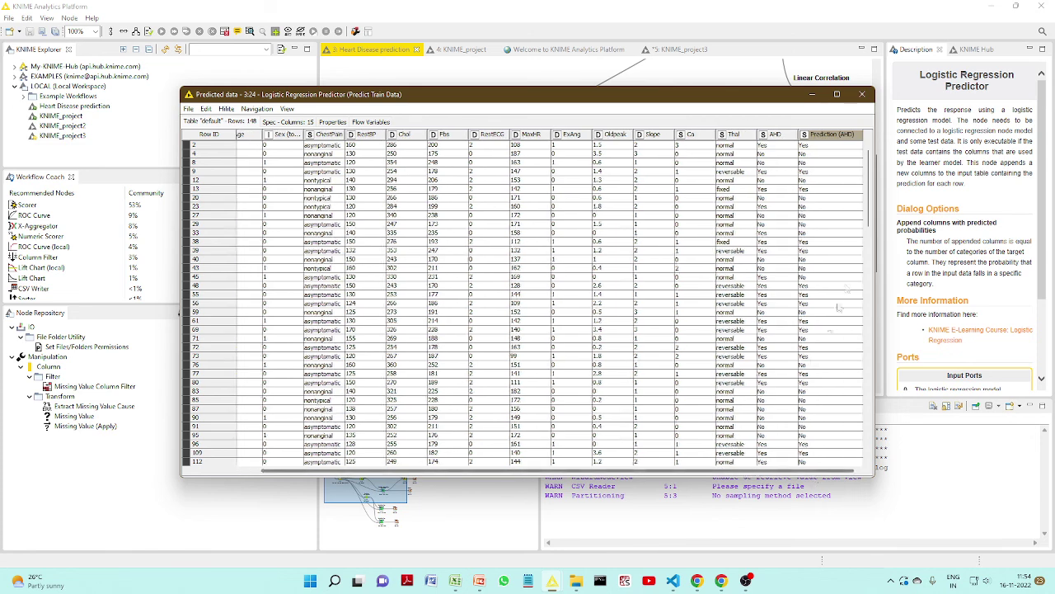
scroll(849, 279, down, 10)
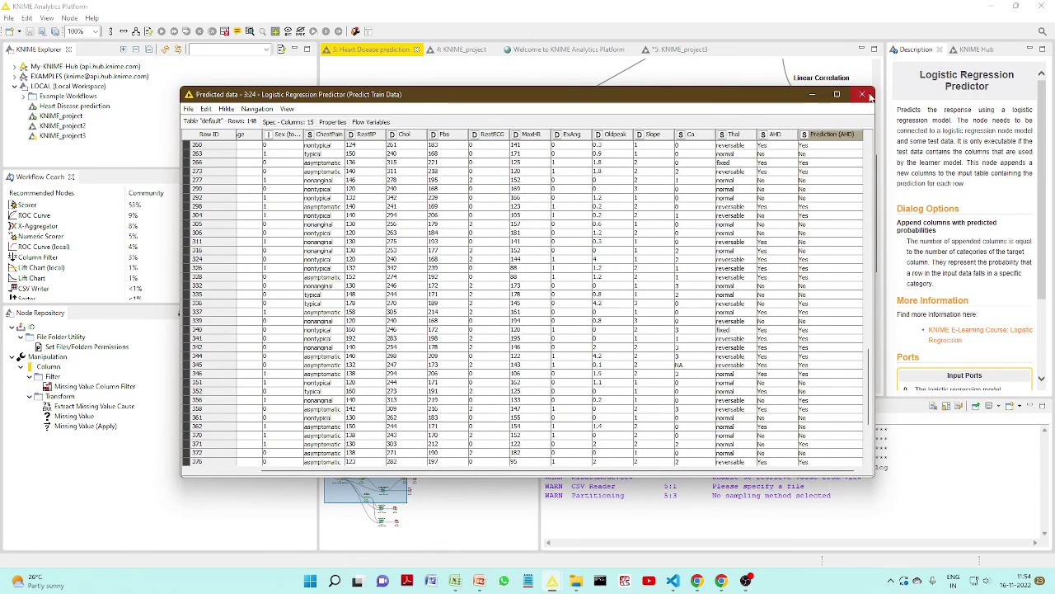
click(863, 94)
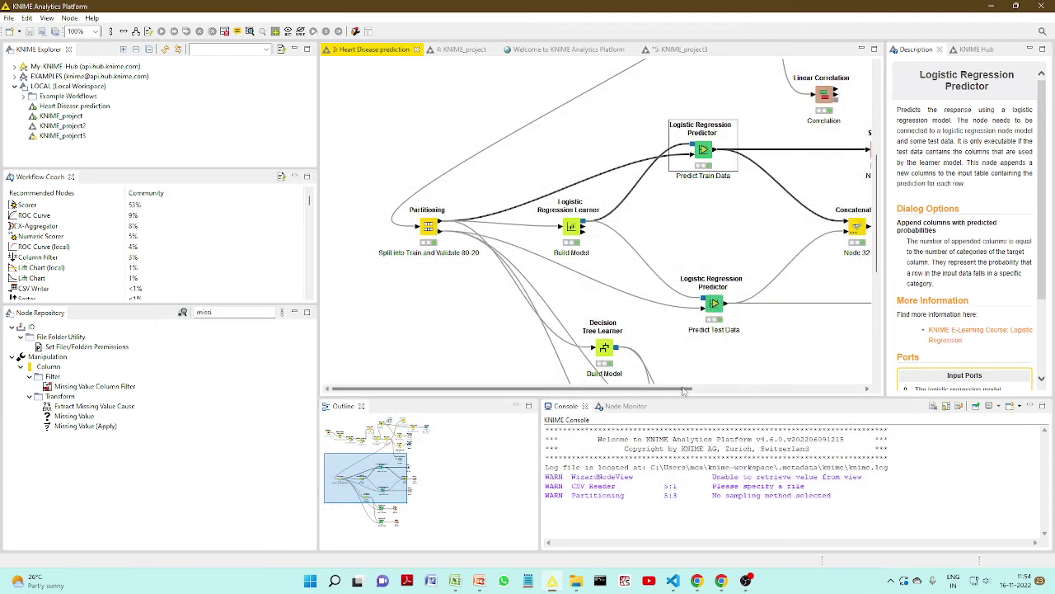
Step: Review the configuration of the train-data Scorer (Node 26), including its first and second columns, and leave it without changes
drag(684, 388, 765, 388)
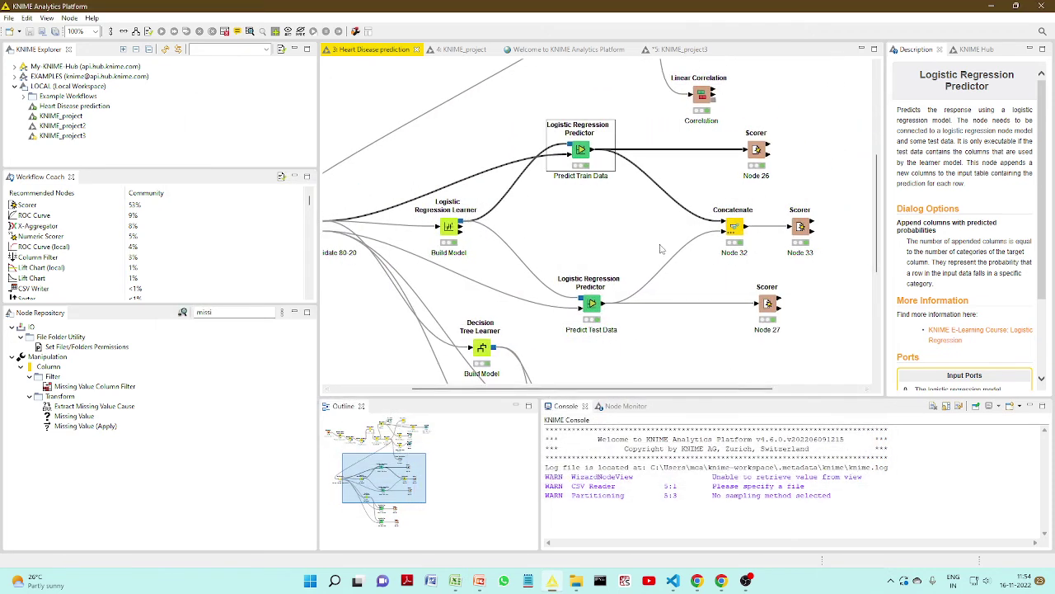
scroll(664, 249, up, 3)
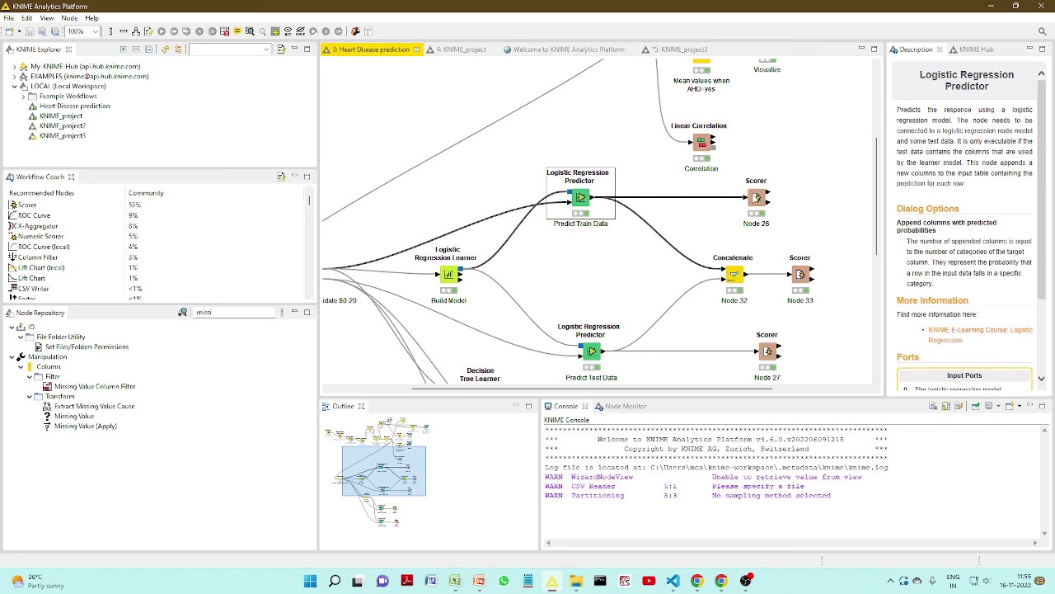
click(756, 198)
right_click(757, 199)
click(775, 204)
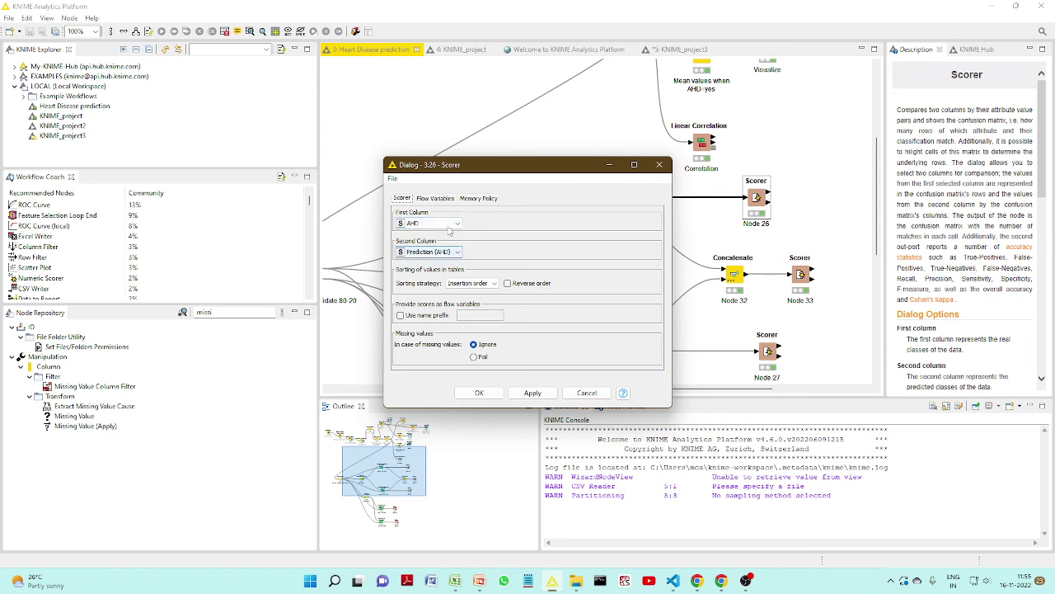
click(586, 393)
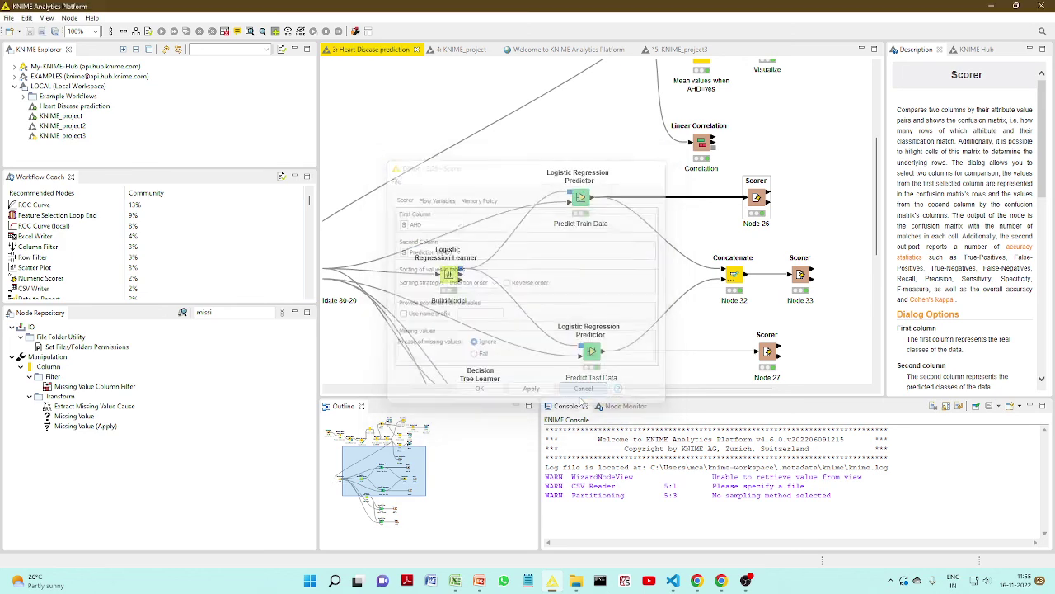
Step: View the confusion matrix of the train-data Scorer (Node 26) and close it
right_click(758, 200)
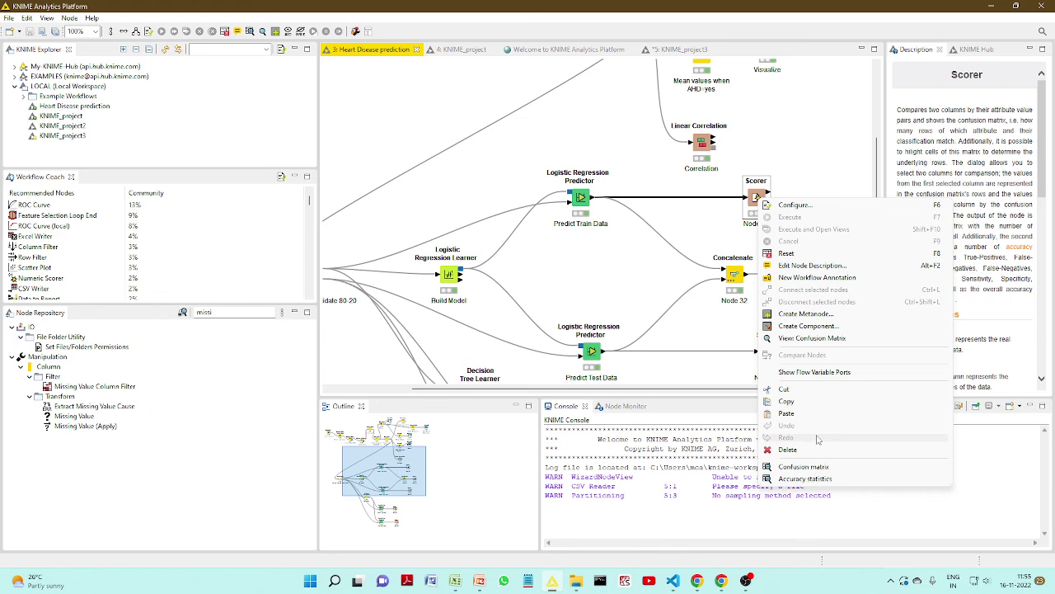
click(803, 468)
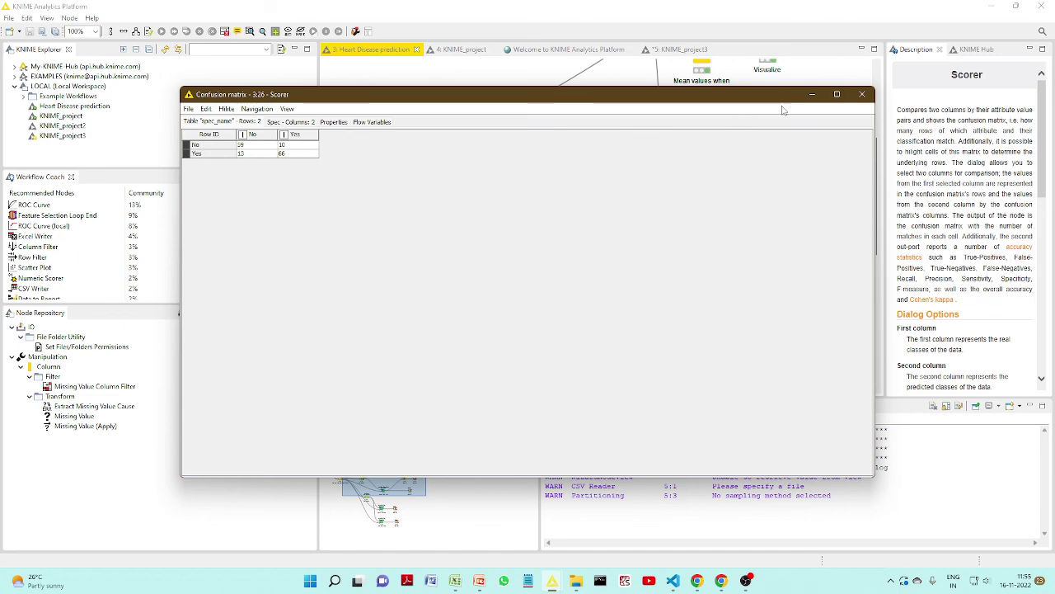
click(862, 95)
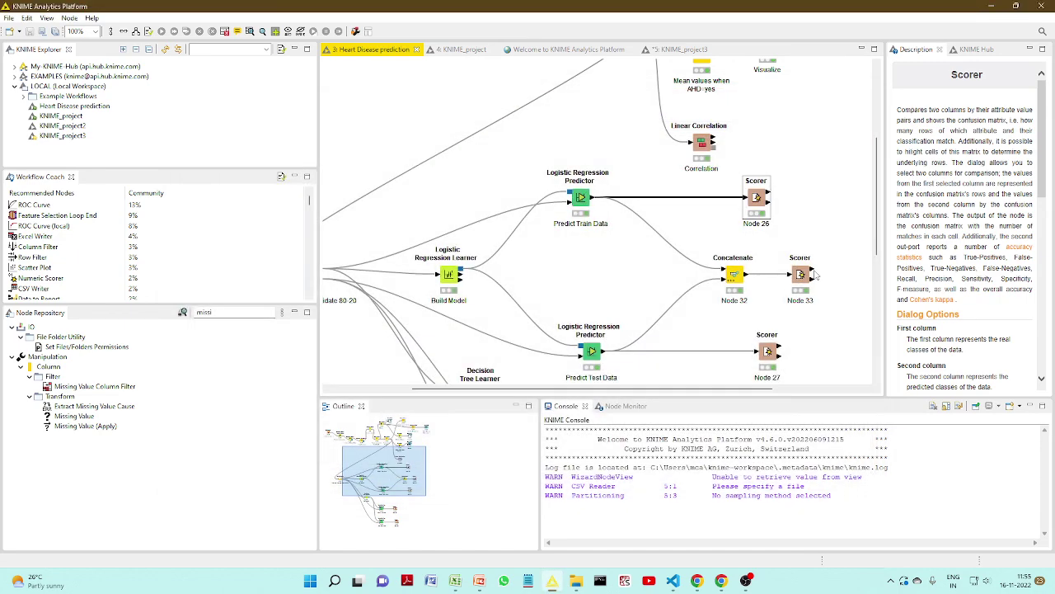
Step: Examine the train-data Scorer's accuracy statistics, widening the count and Cohen's kappa columns and checking the overall accuracy
right_click(759, 200)
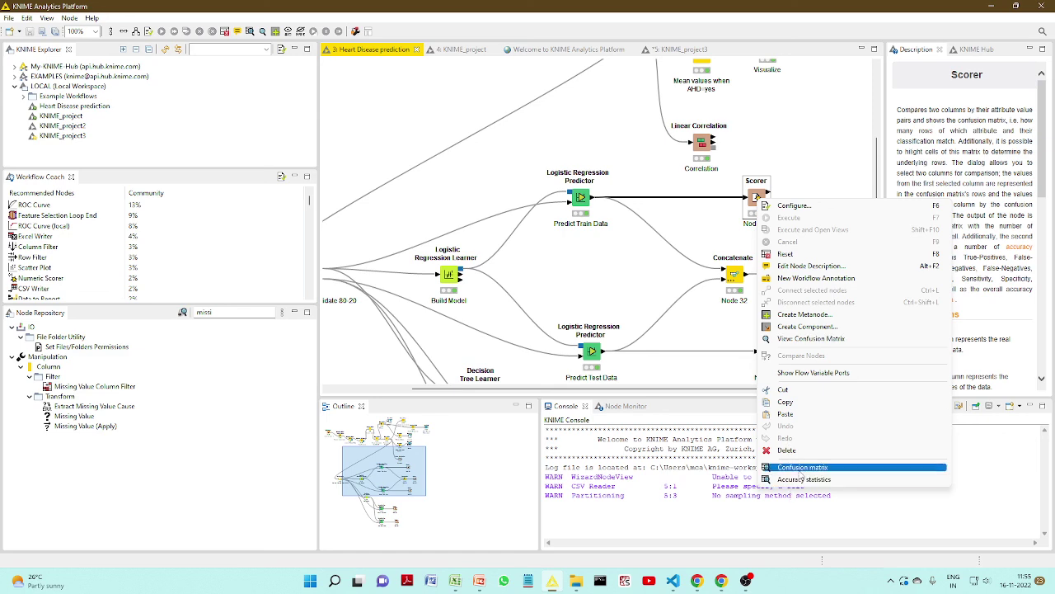
click(801, 479)
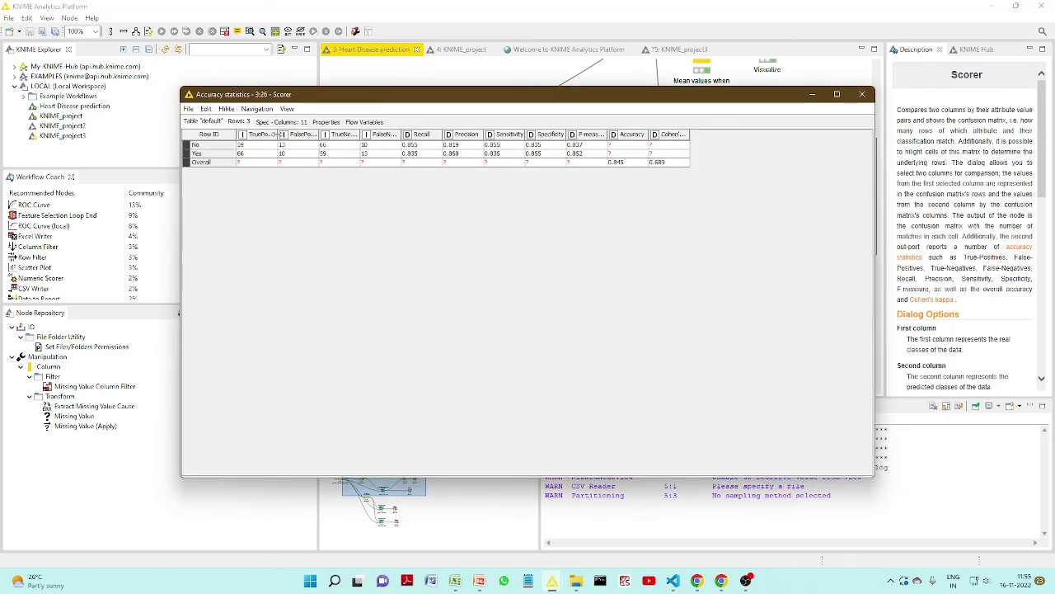
drag(280, 133, 497, 133)
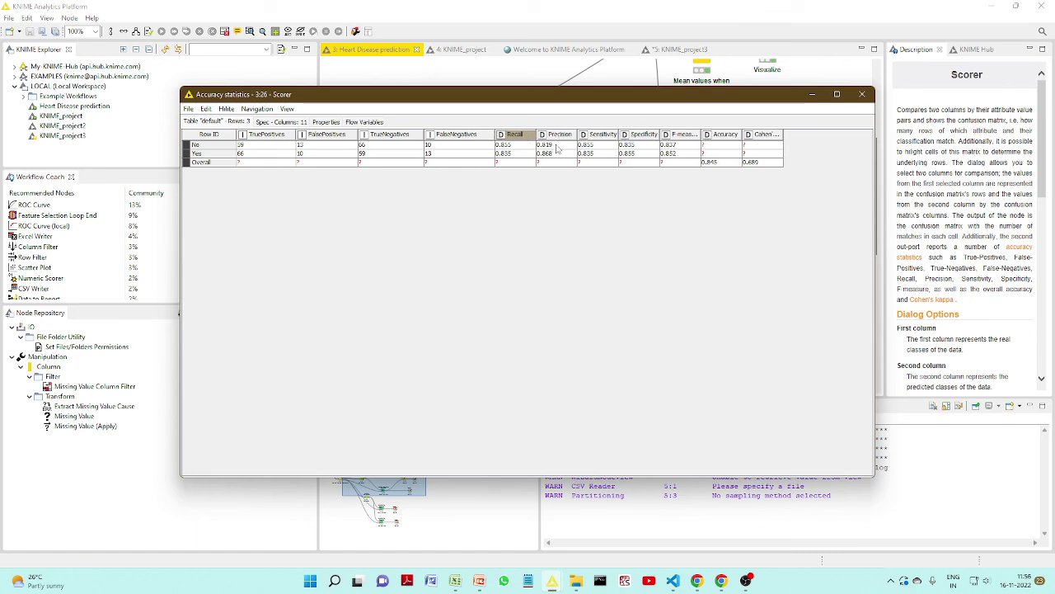
click(729, 164)
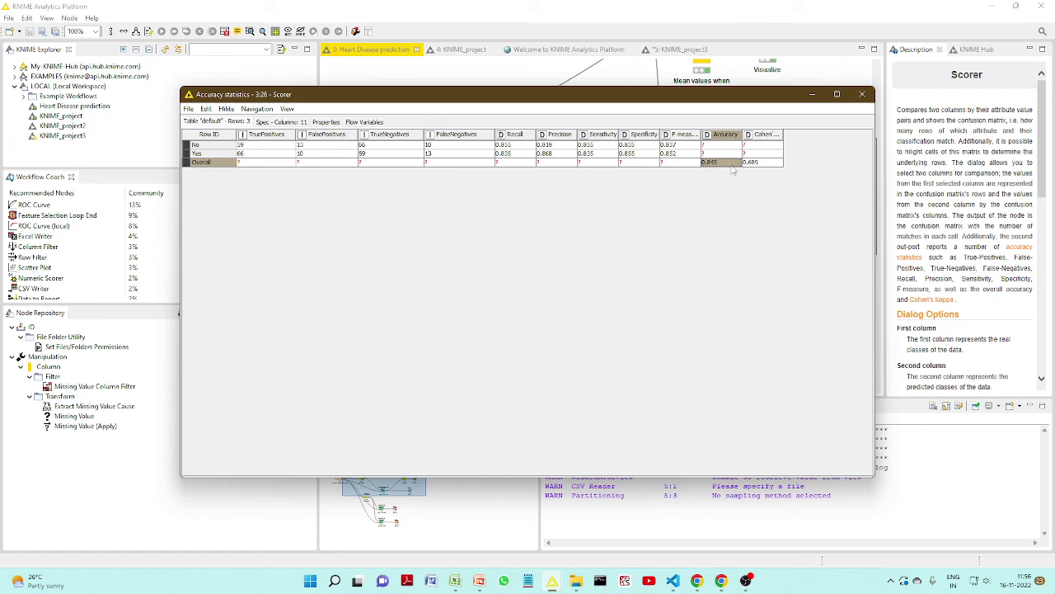
drag(783, 139, 836, 137)
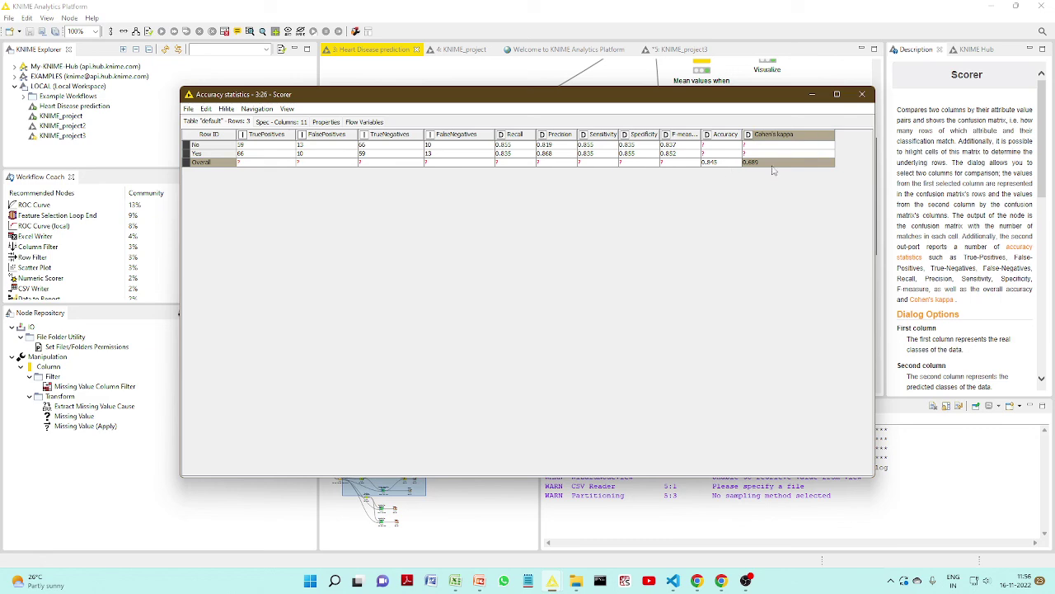
click(863, 97)
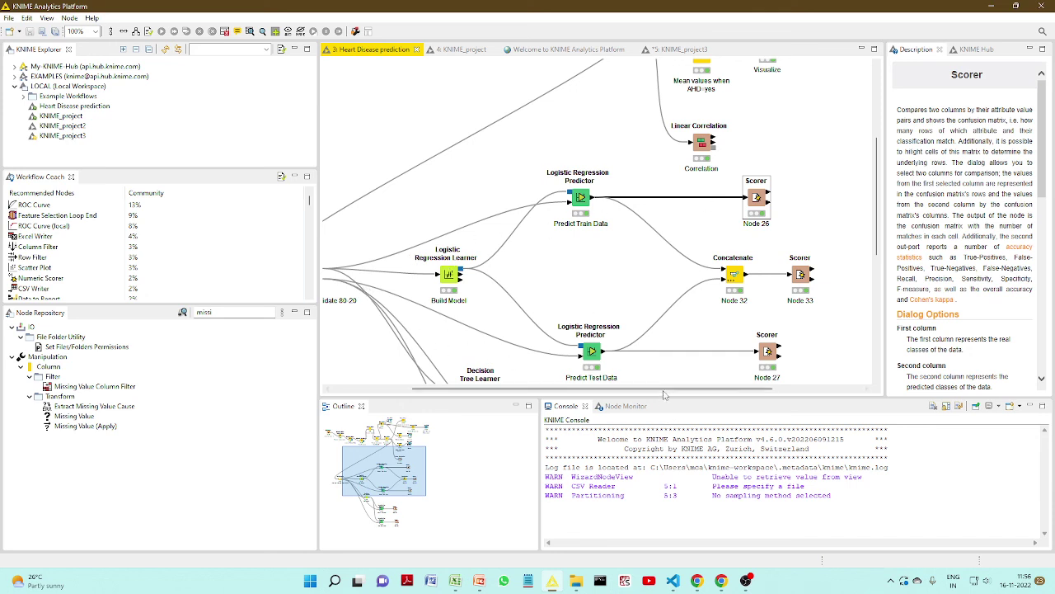
Step: Check the overall accuracy in the accuracy statistics of the test-data Scorer (Node 27) and close the table
scroll(487, 346, left, 5)
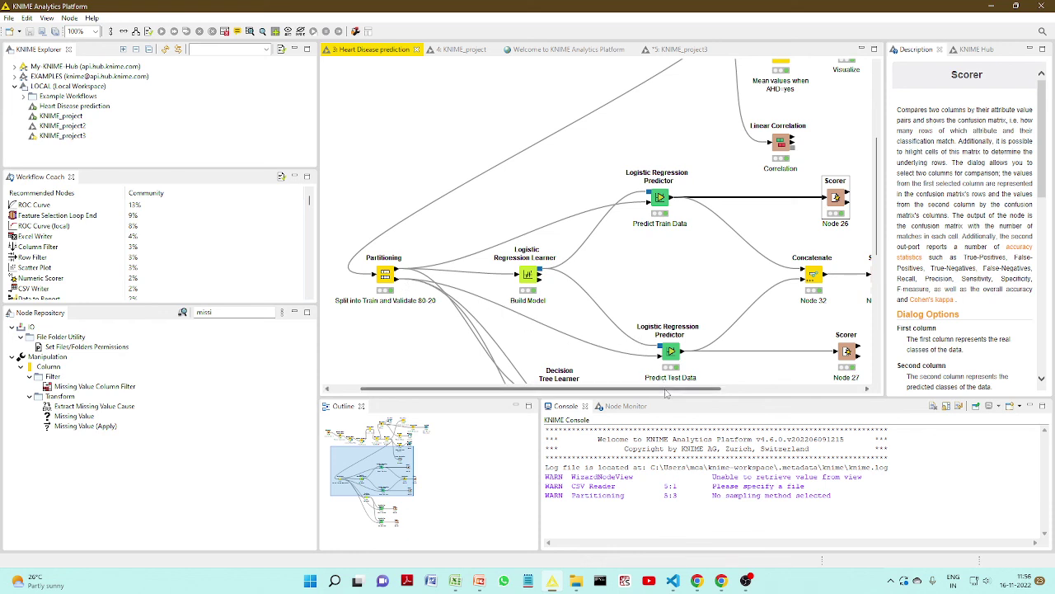
scroll(664, 388, right, 3)
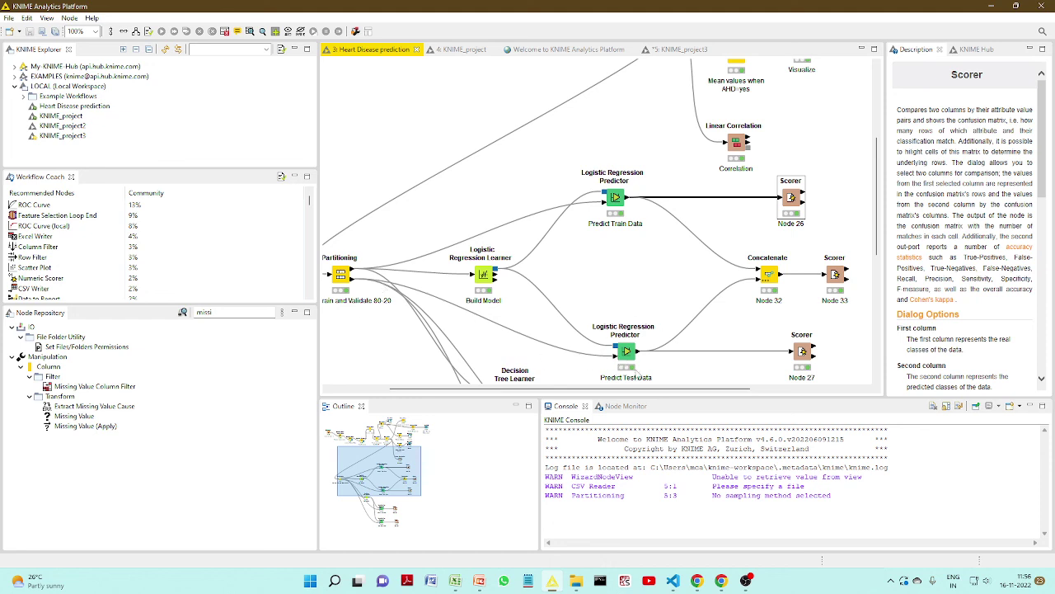
right_click(802, 352)
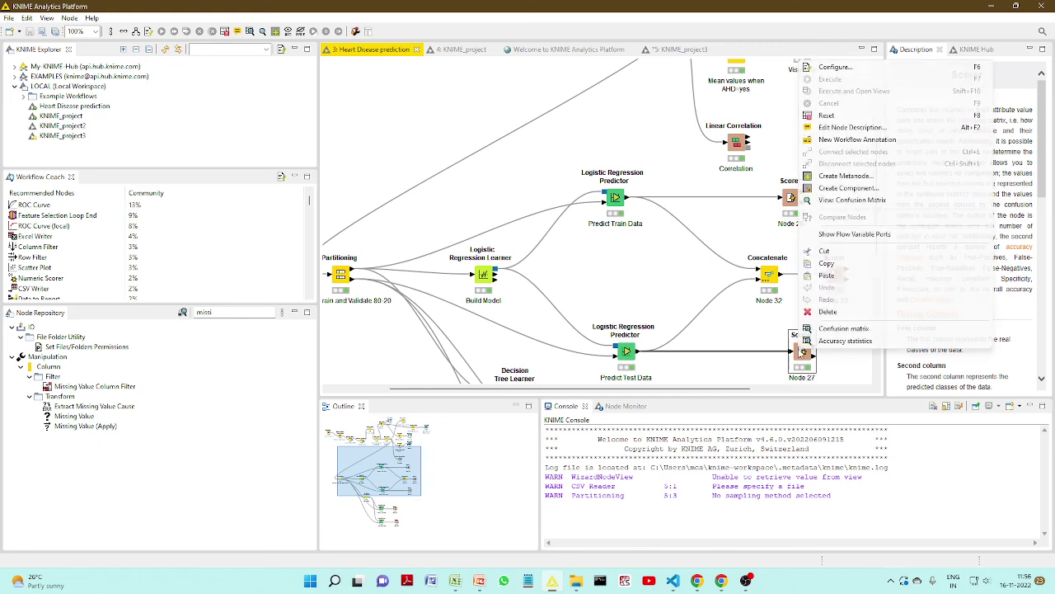
click(829, 343)
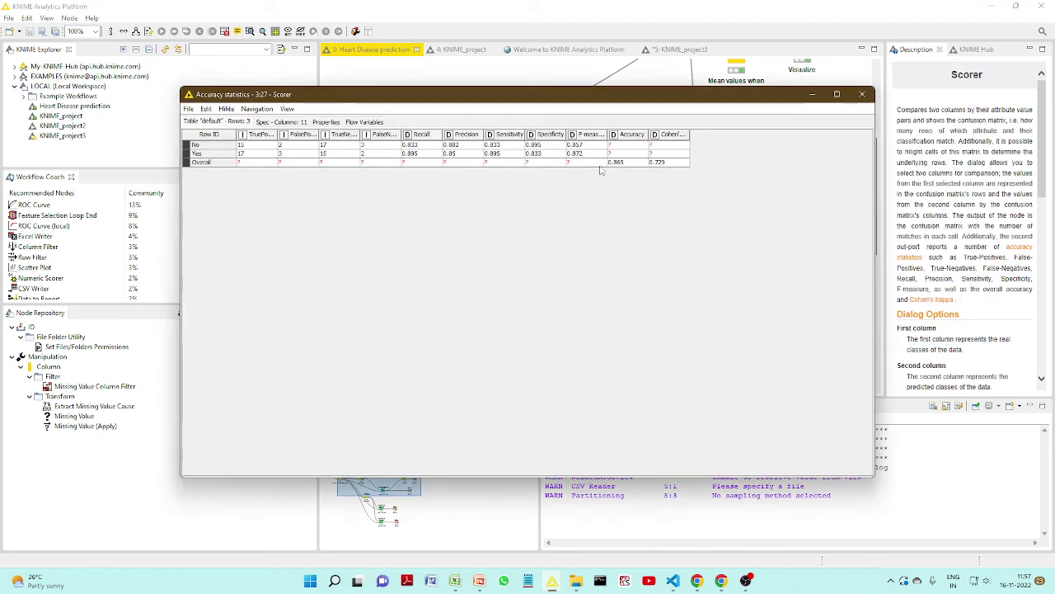
click(627, 164)
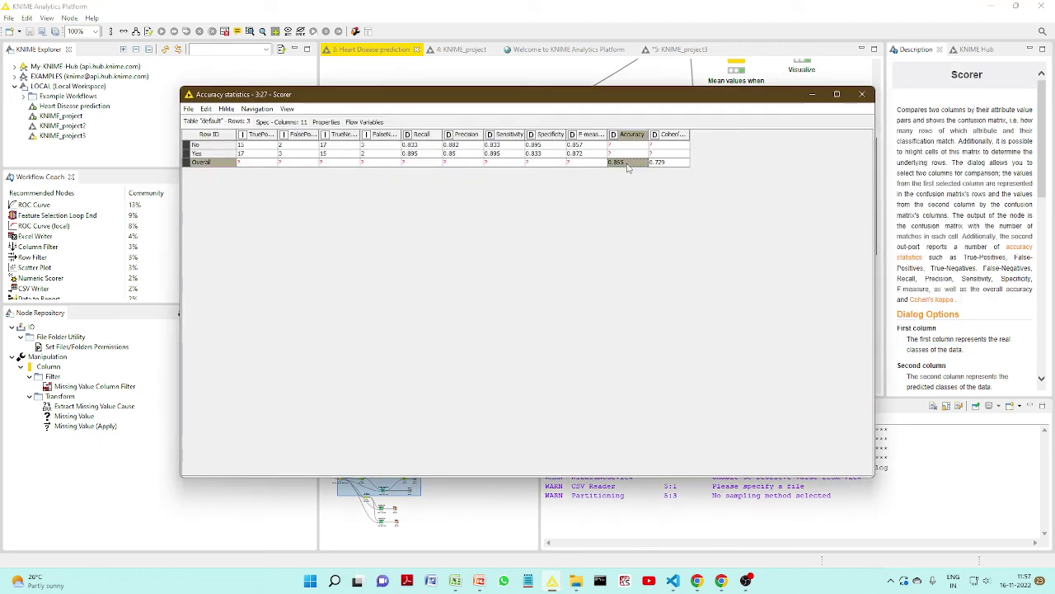
click(863, 96)
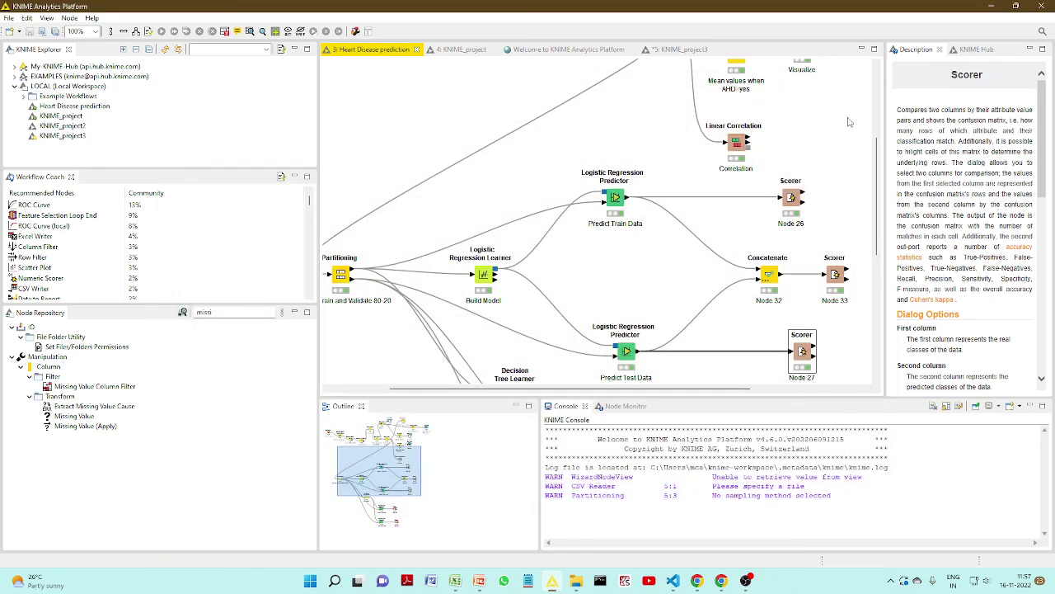
Step: Inspect the Concatenate node joining both predictions and view the accuracy statistics of its Scorer (Node 33)
click(841, 336)
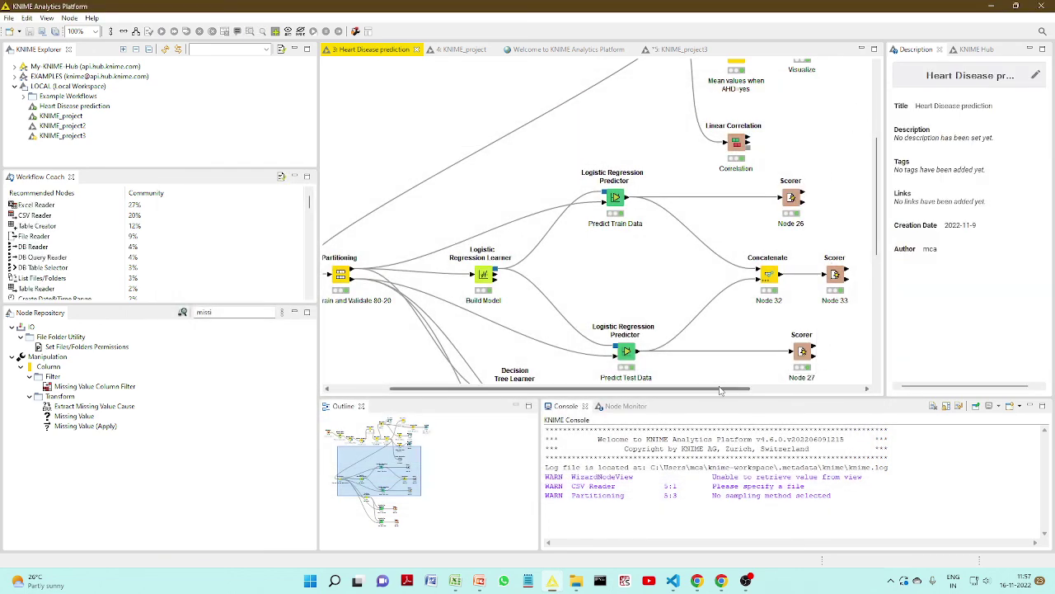
drag(715, 387, 762, 387)
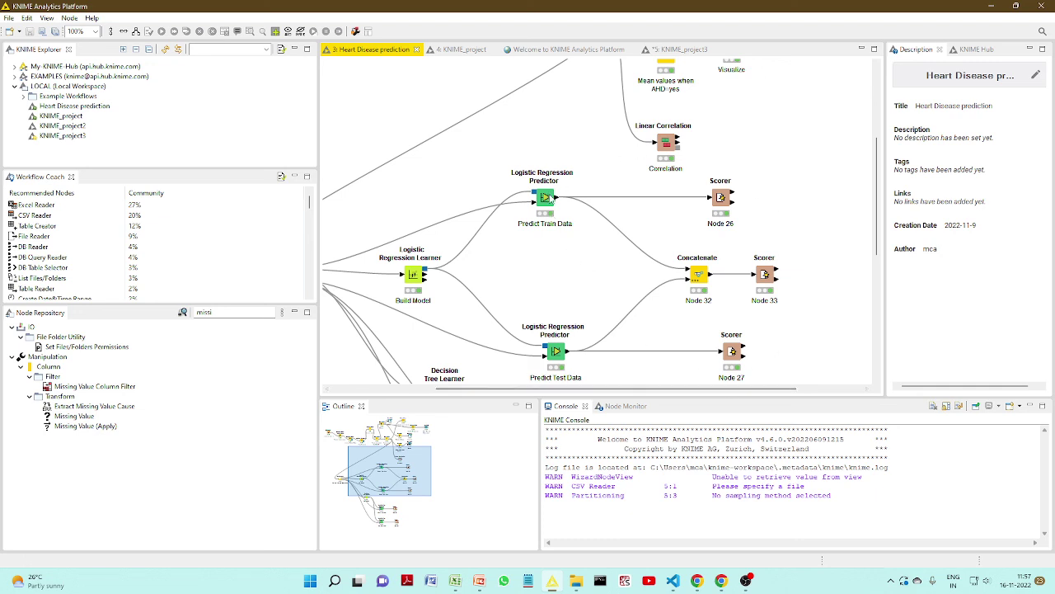
click(702, 278)
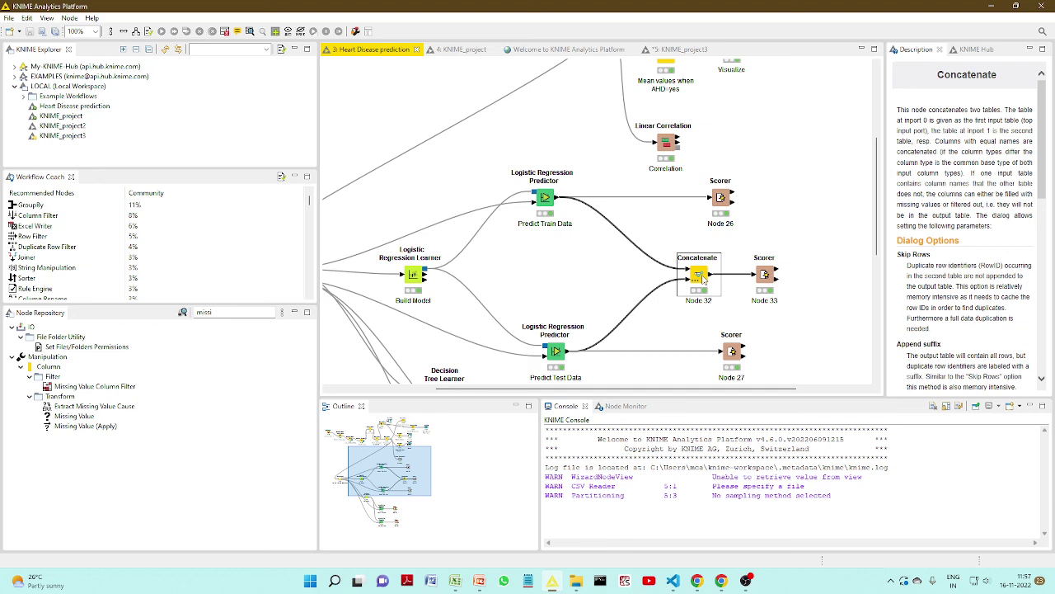
click(760, 276)
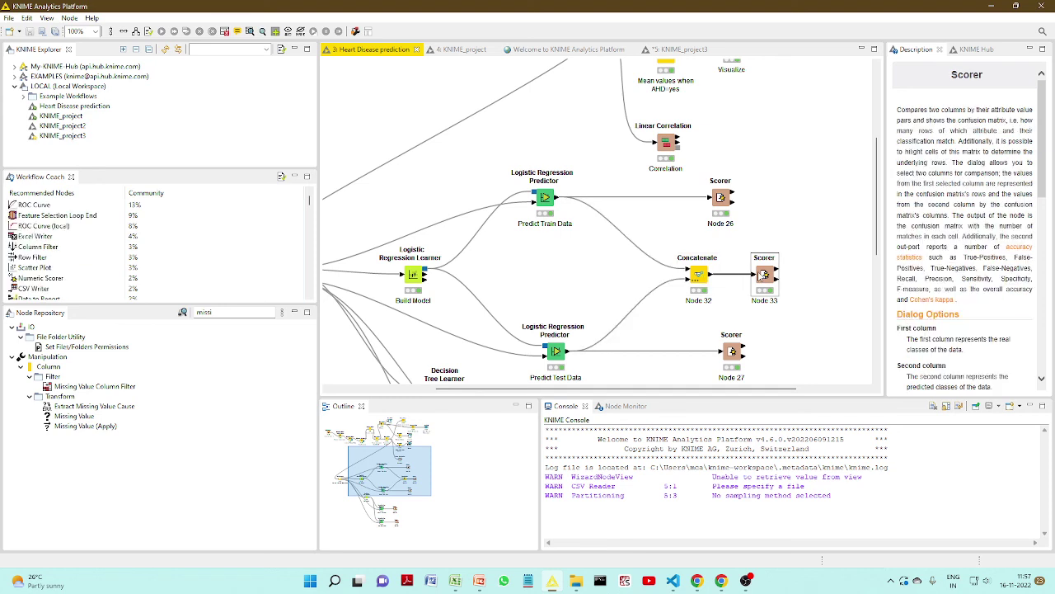
right_click(758, 274)
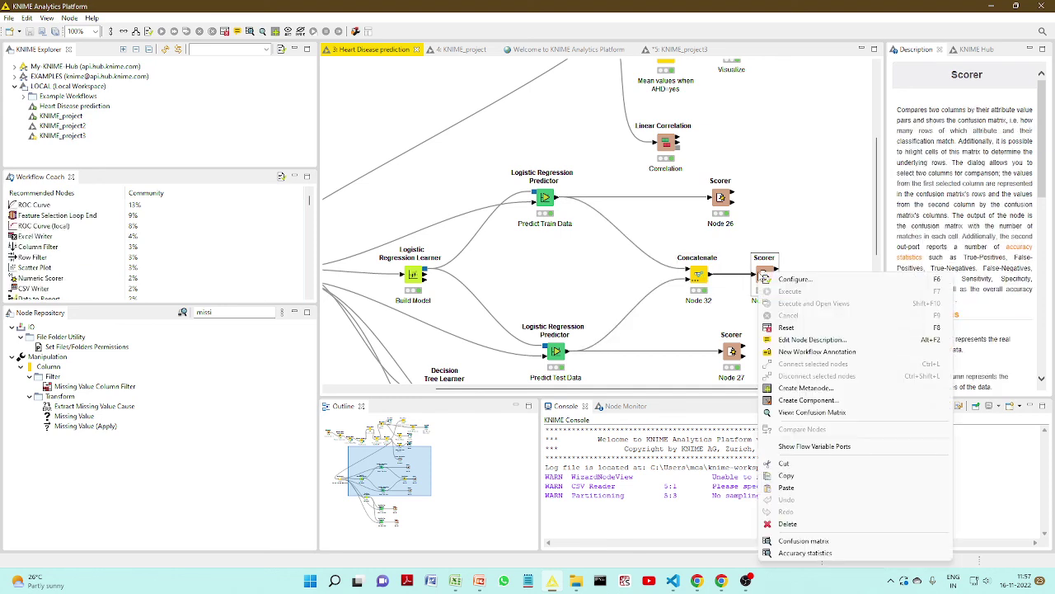
click(805, 553)
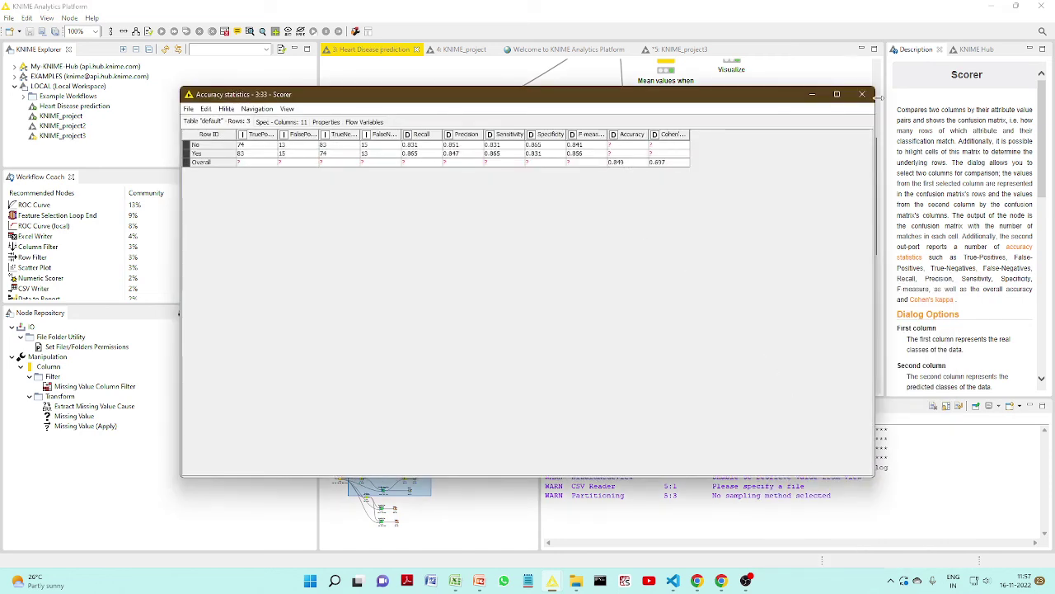
click(863, 95)
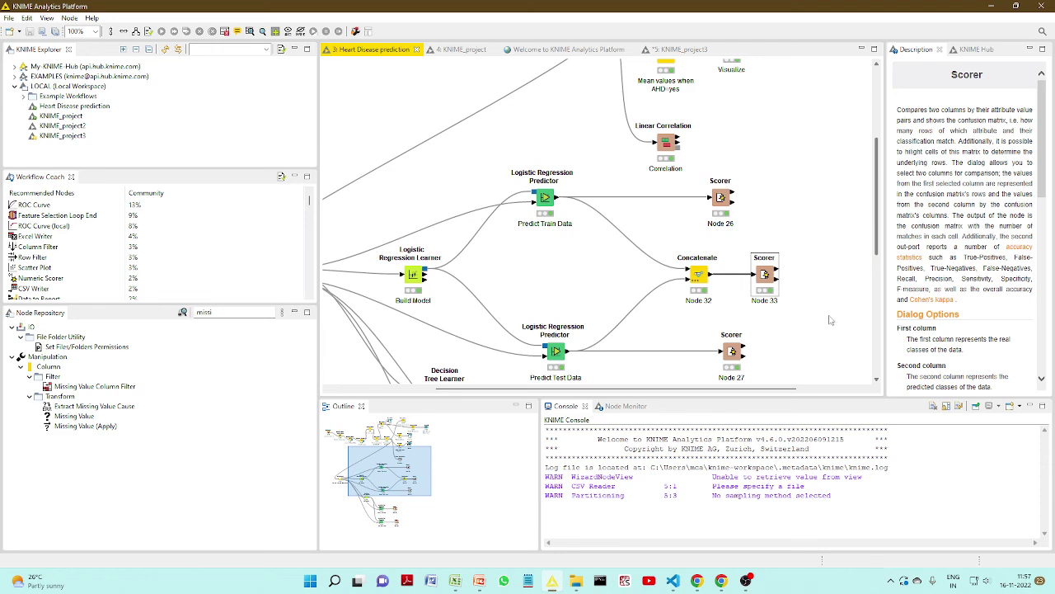
Step: Examine the decision tree branch with its train and test predictors and Scorers, and select the Decision Tree Learner to show its description
scroll(831, 319, down, 3)
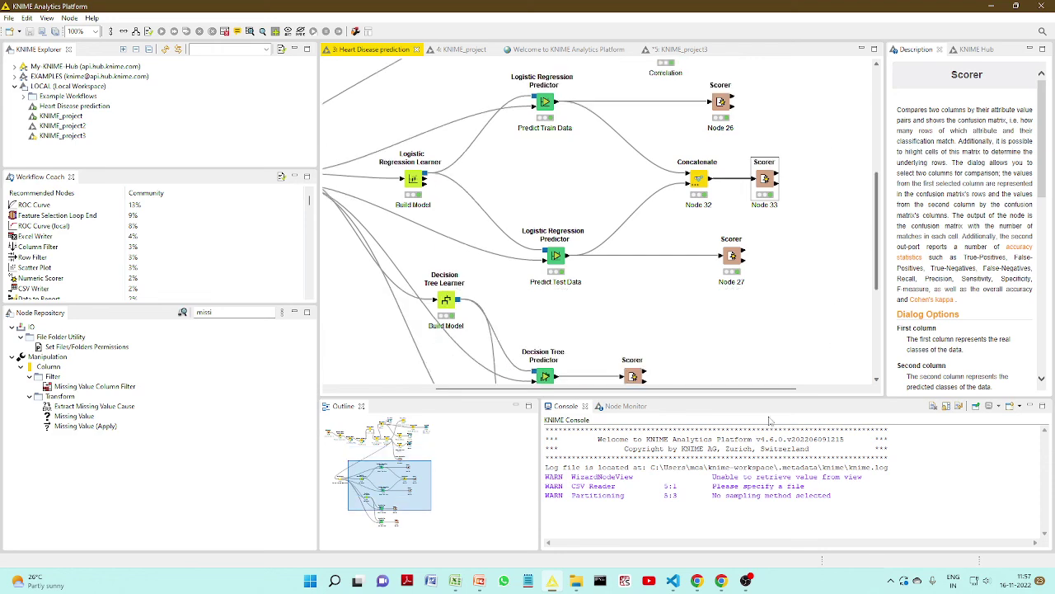
drag(790, 388, 715, 403)
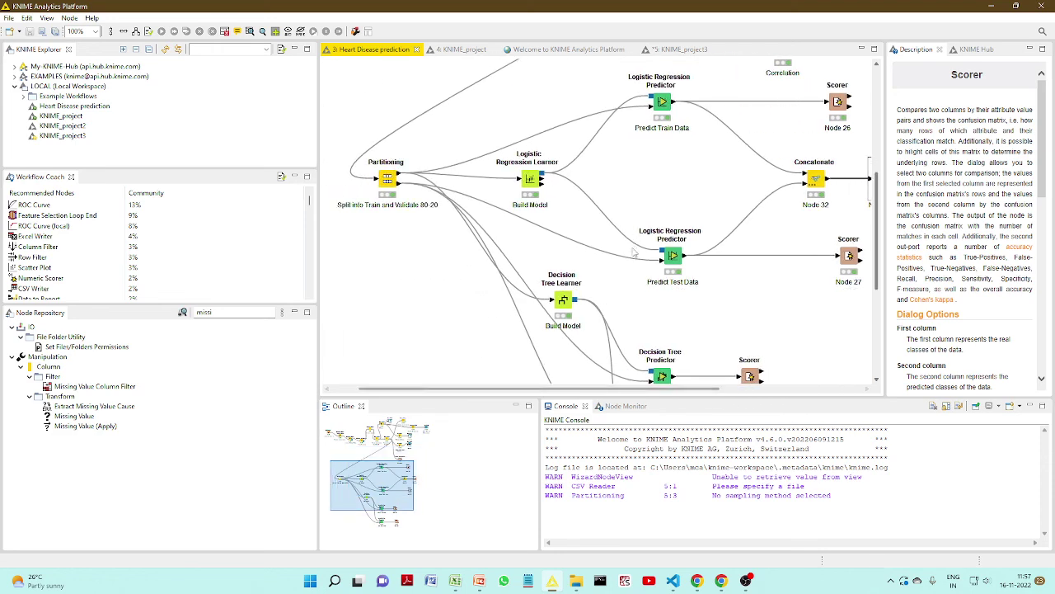
scroll(648, 363, down, 4)
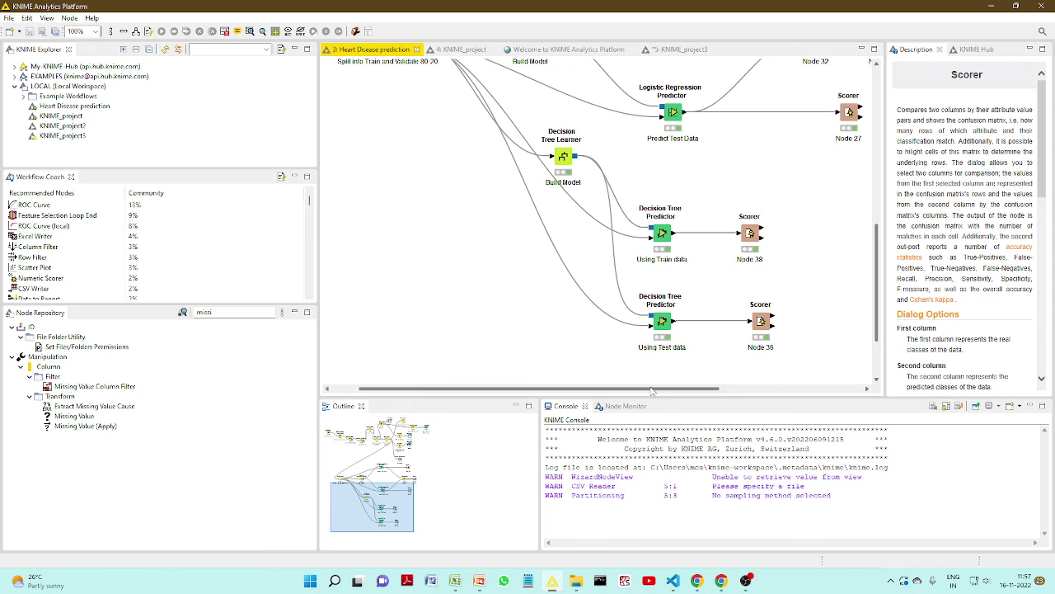
drag(648, 388, 728, 389)
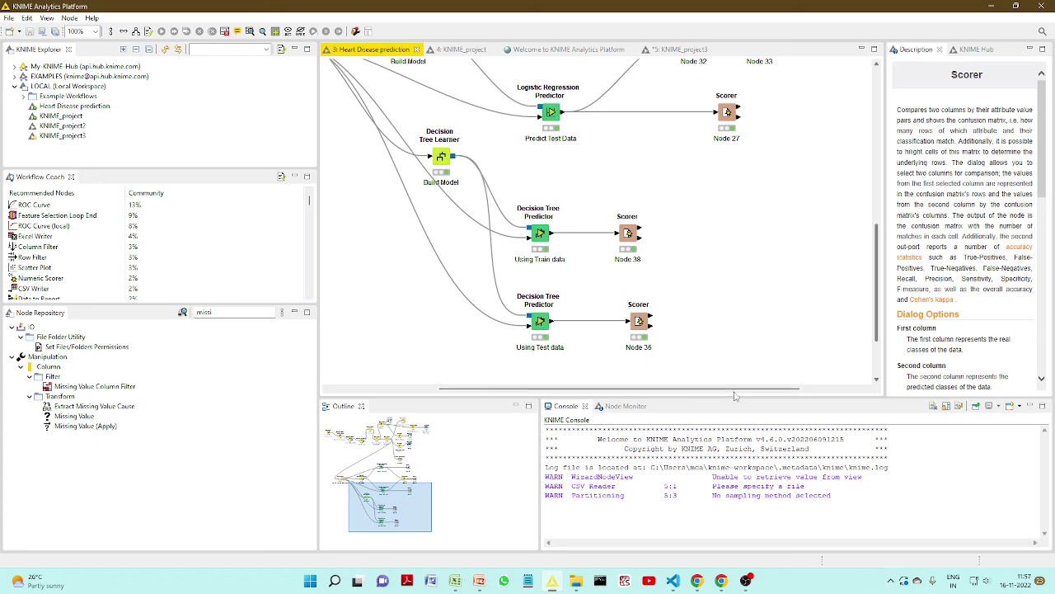
drag(732, 391, 699, 396)
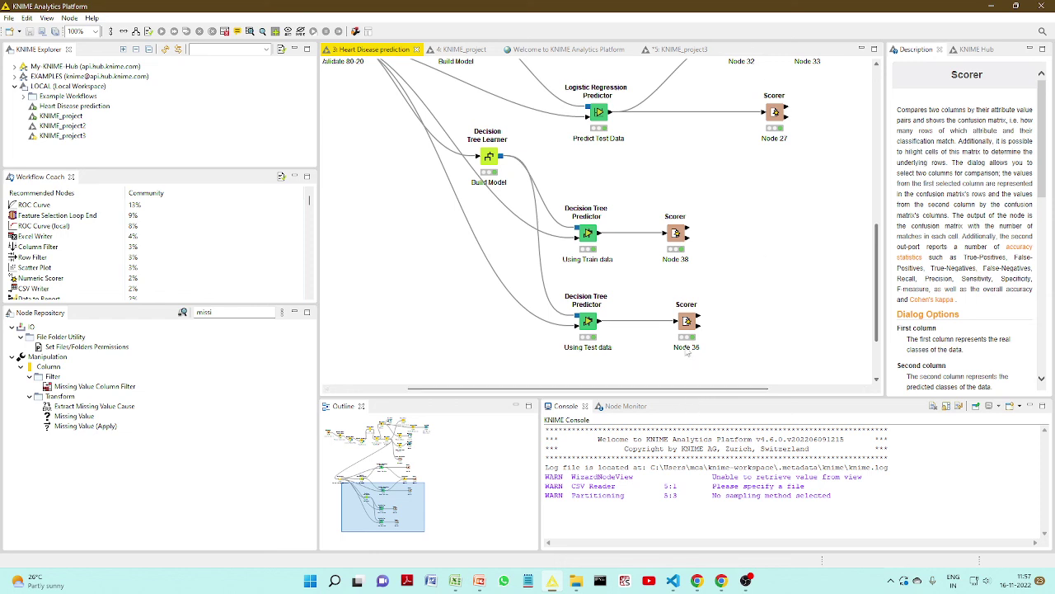
click(496, 167)
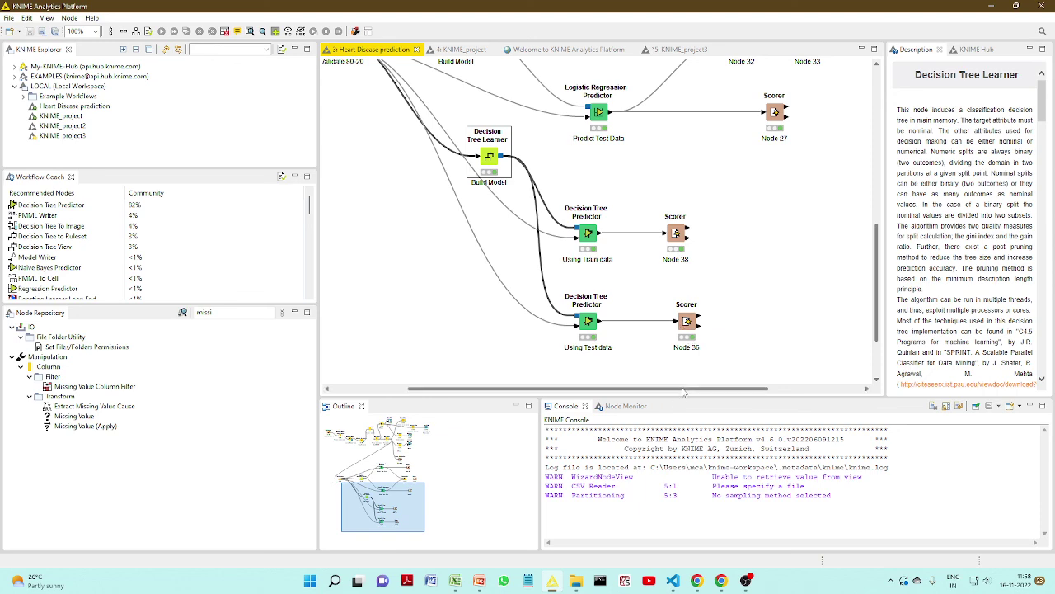
Step: Look back over the preprocessing and visualization nodes, from the CSV Reader through to the Box Plot
drag(674, 396, 600, 396)
scroll(621, 336, up, 5)
scroll(621, 337, up, 5)
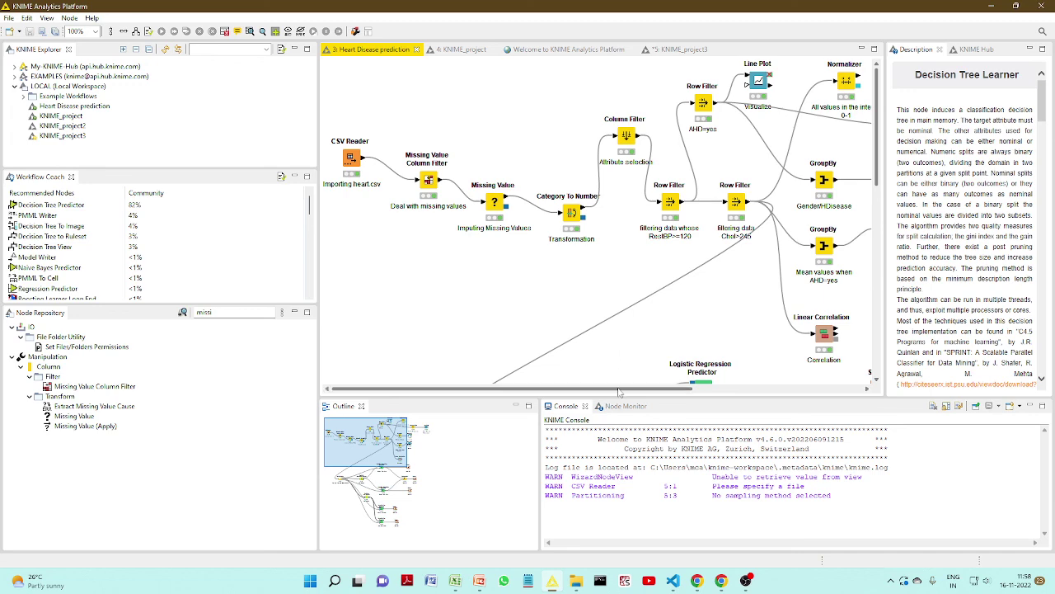
drag(621, 390, 722, 406)
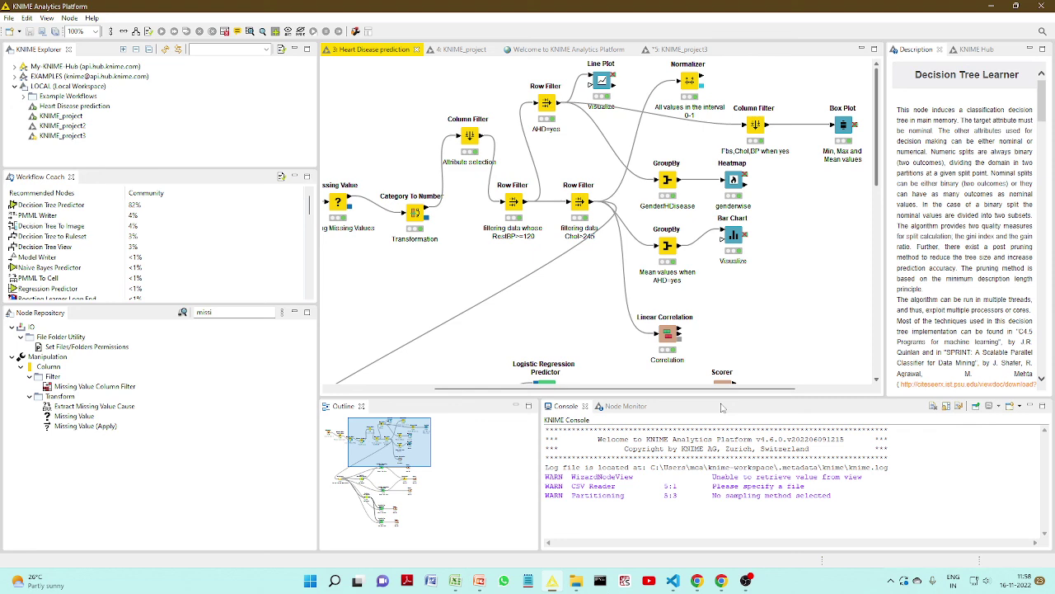
Step: Clear the node repository search and expand the Manipulation, Analytics and Reporting categories
click(231, 312)
key(ctrl+a)
key(BackSpace)
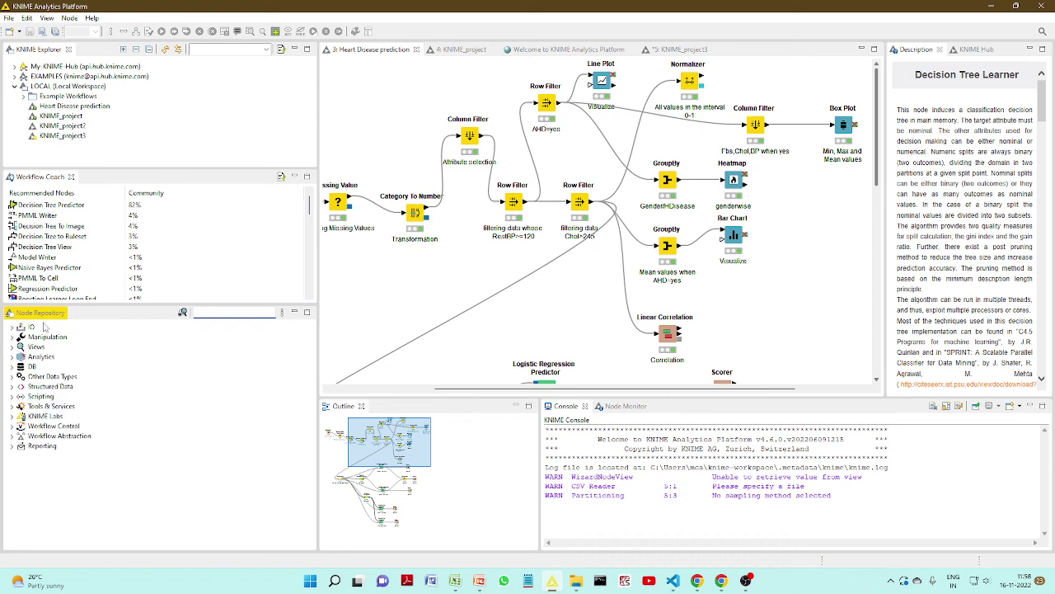
click(12, 336)
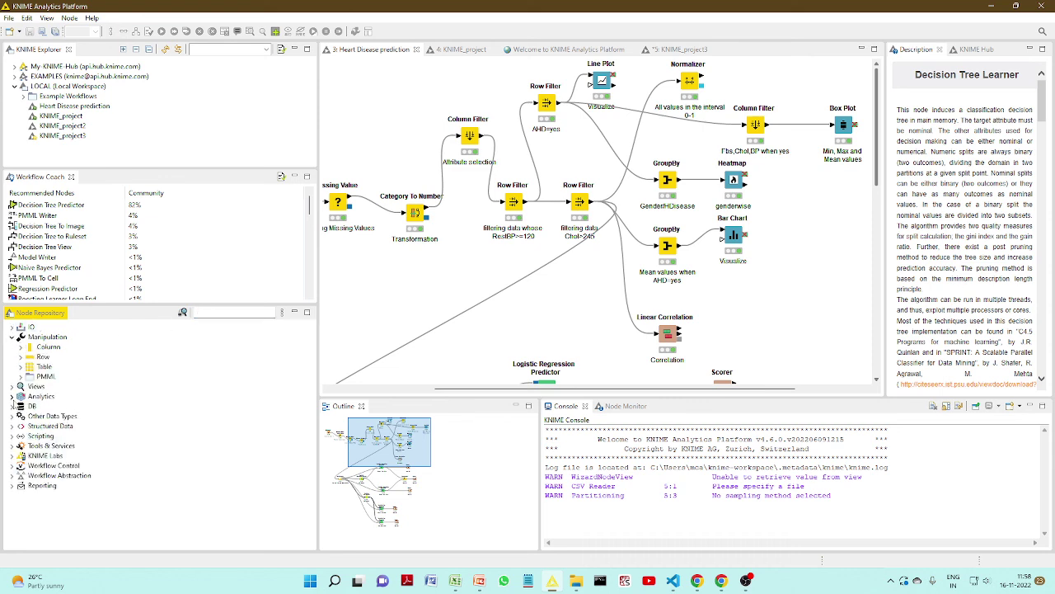
click(11, 397)
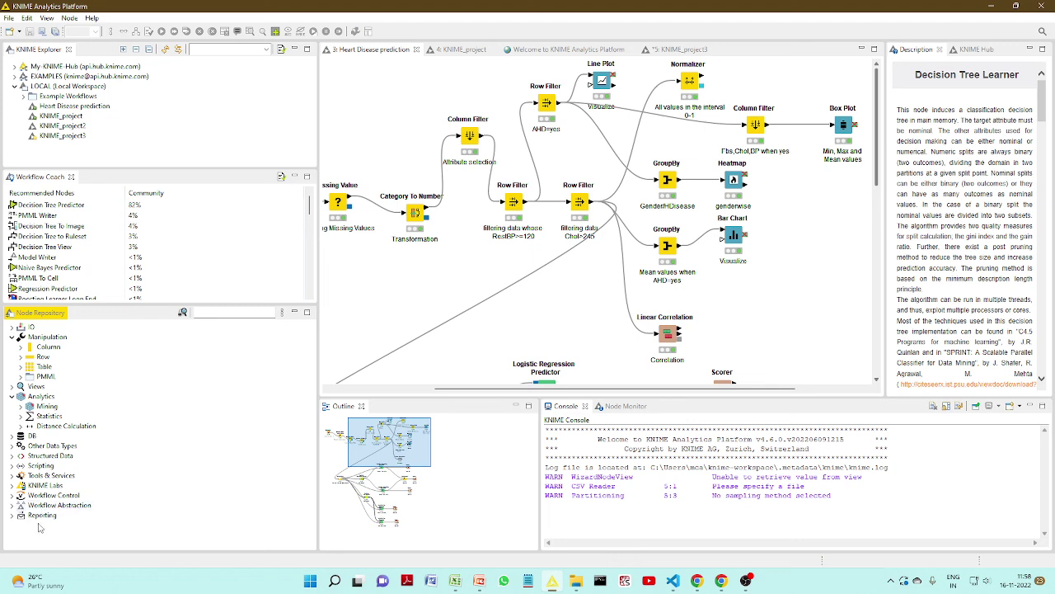
click(11, 516)
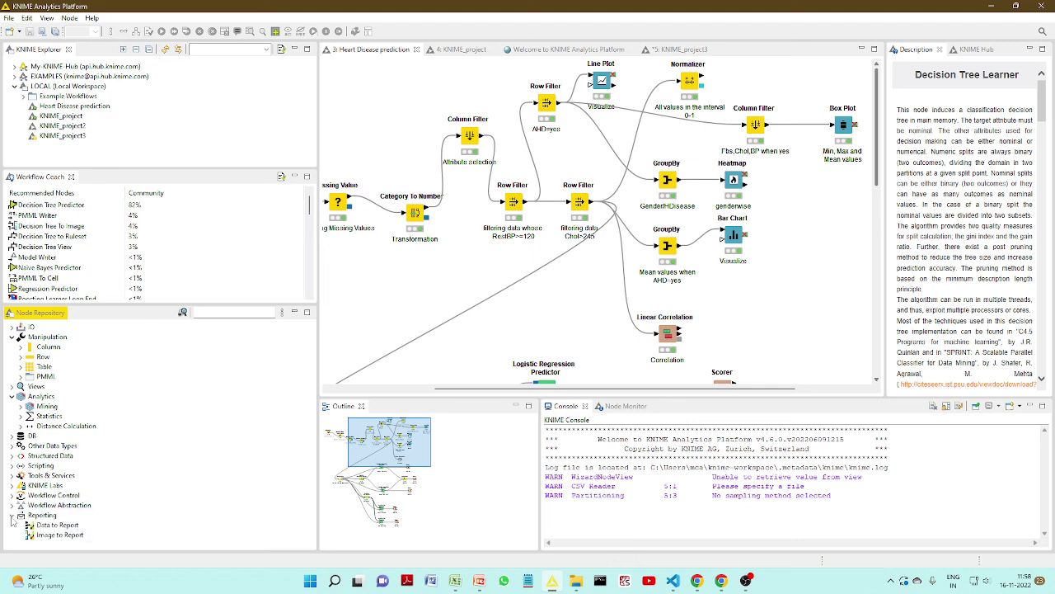